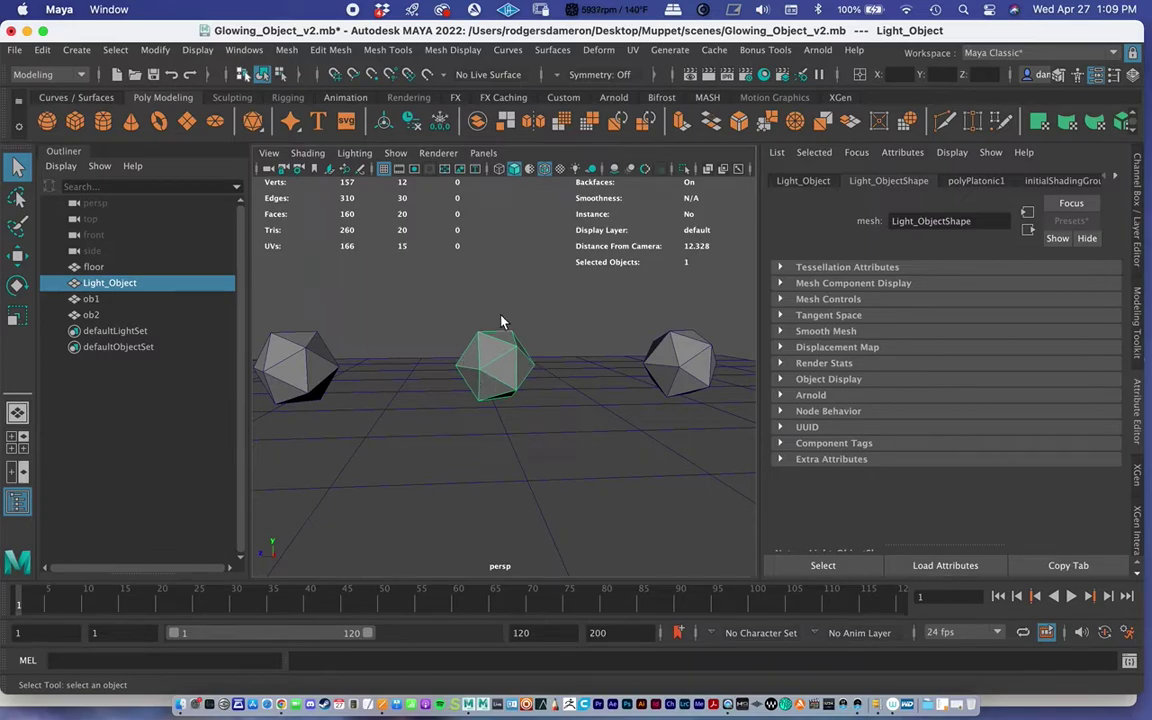
Step: Examine the scene's floor and three polyhedra by selecting them together in the perspective view, and clear the selection
left_click(504, 327)
left_click(502, 358)
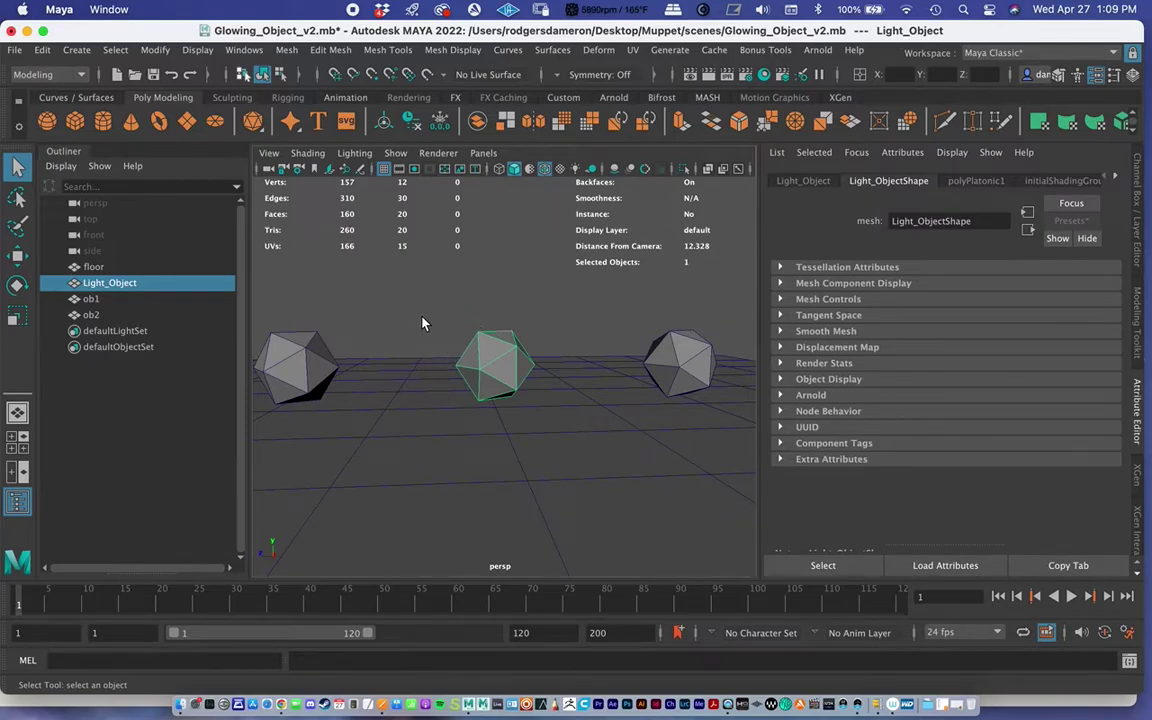
middle_click_drag(458, 283, 439, 287, "alt")
scroll(559, 290, "down", 5)
left_click_drag(489, 296, 452, 360, "alt")
scroll(510, 330, "down", 5)
left_click(452, 360)
left_click(512, 347, "shift")
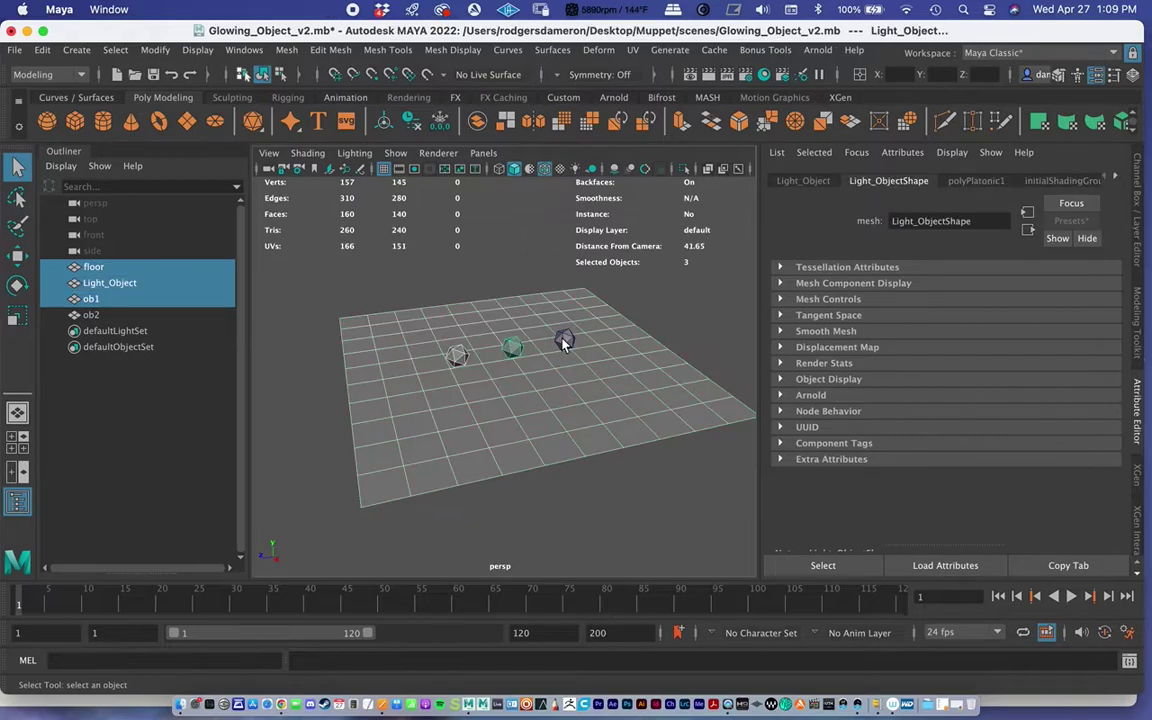
left_click(455, 357, "shift")
left_click(565, 340, "shift")
left_click_drag(509, 390, 488, 360, "alt")
scroll(600, 356, "up", 5)
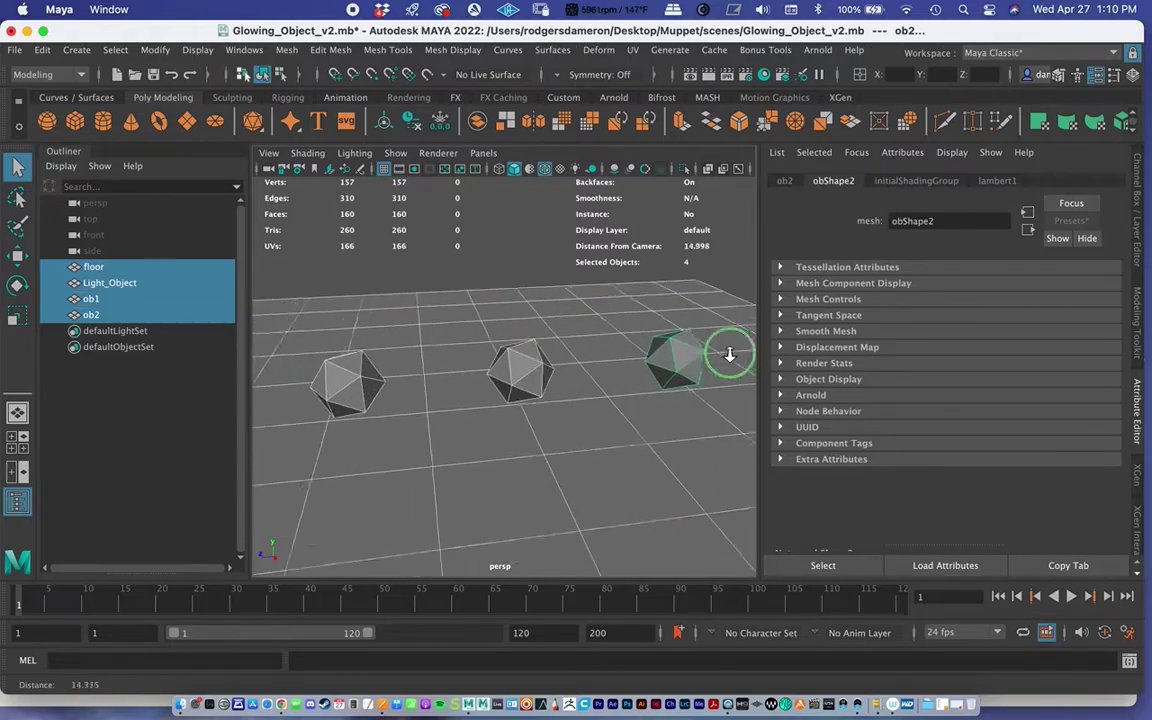
left_click_drag(117, 258, 127, 283)
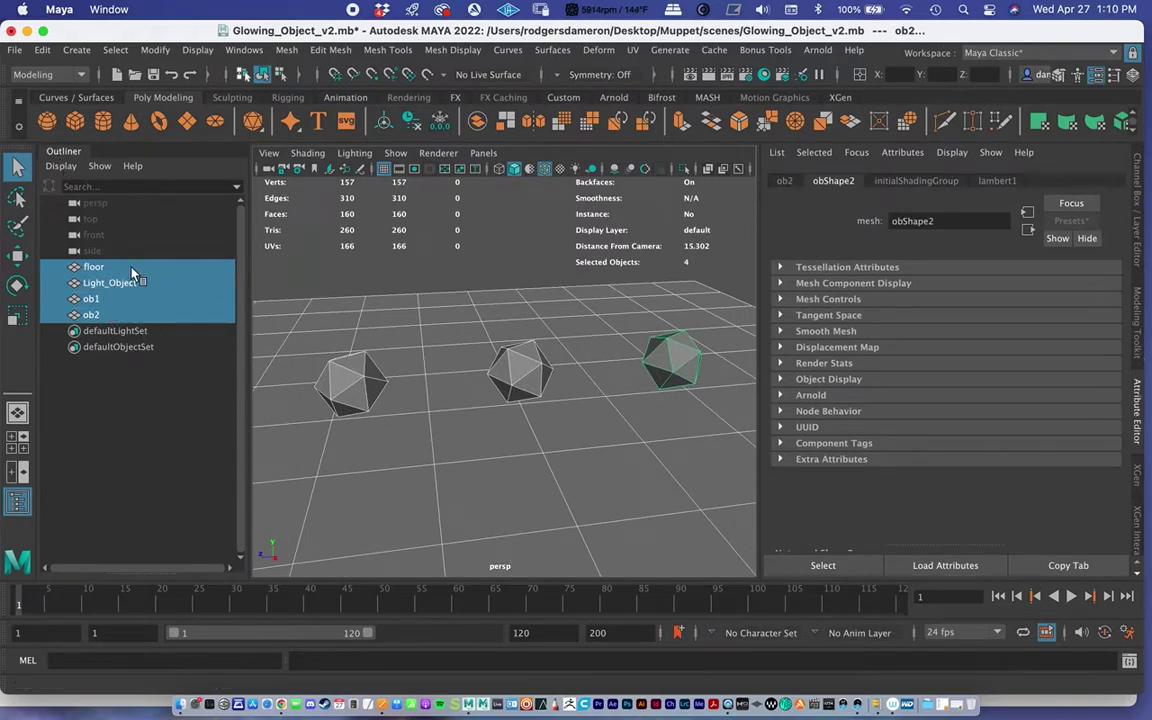
left_click_drag(197, 285, 360, 275)
left_click(360, 275)
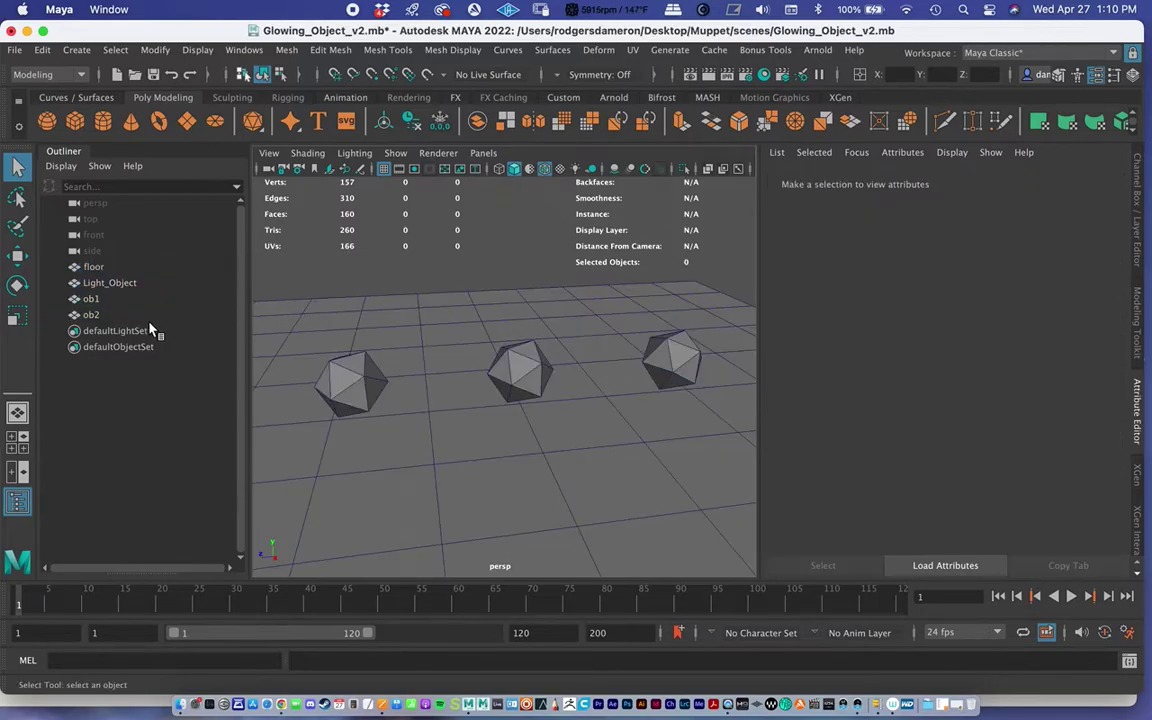
Step: Select Light_Object, the middle polyhedron, and frame it in the perspective view
left_click(106, 284)
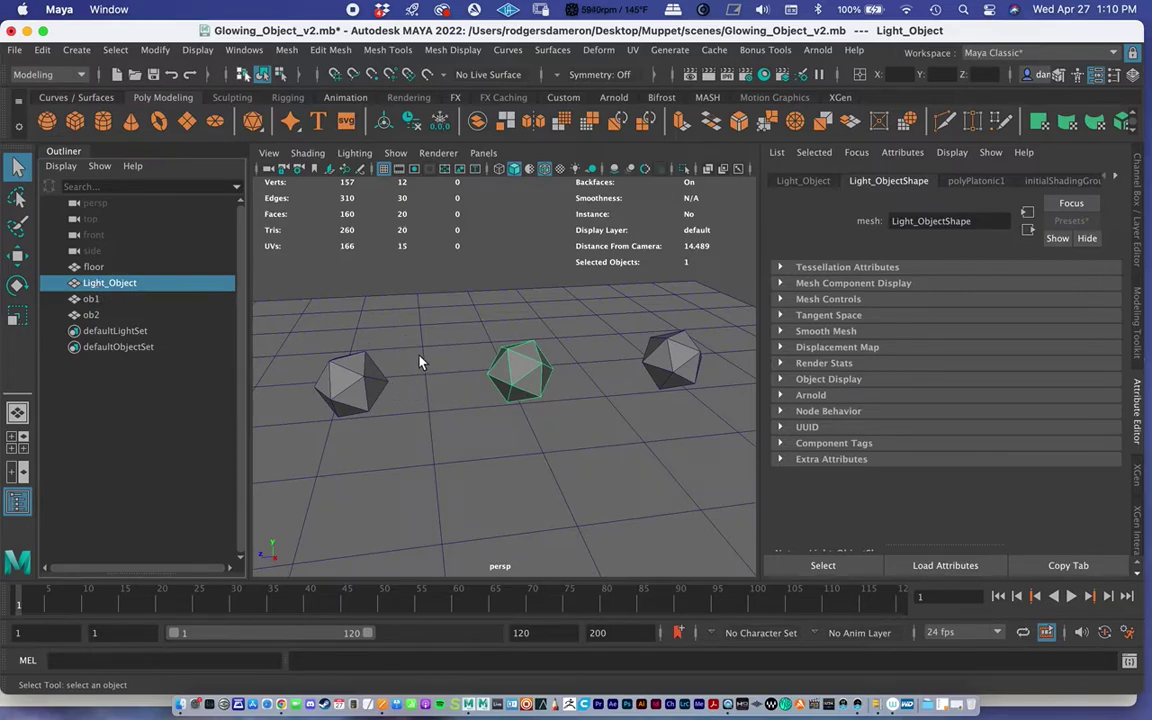
scroll(424, 360, "down", 10)
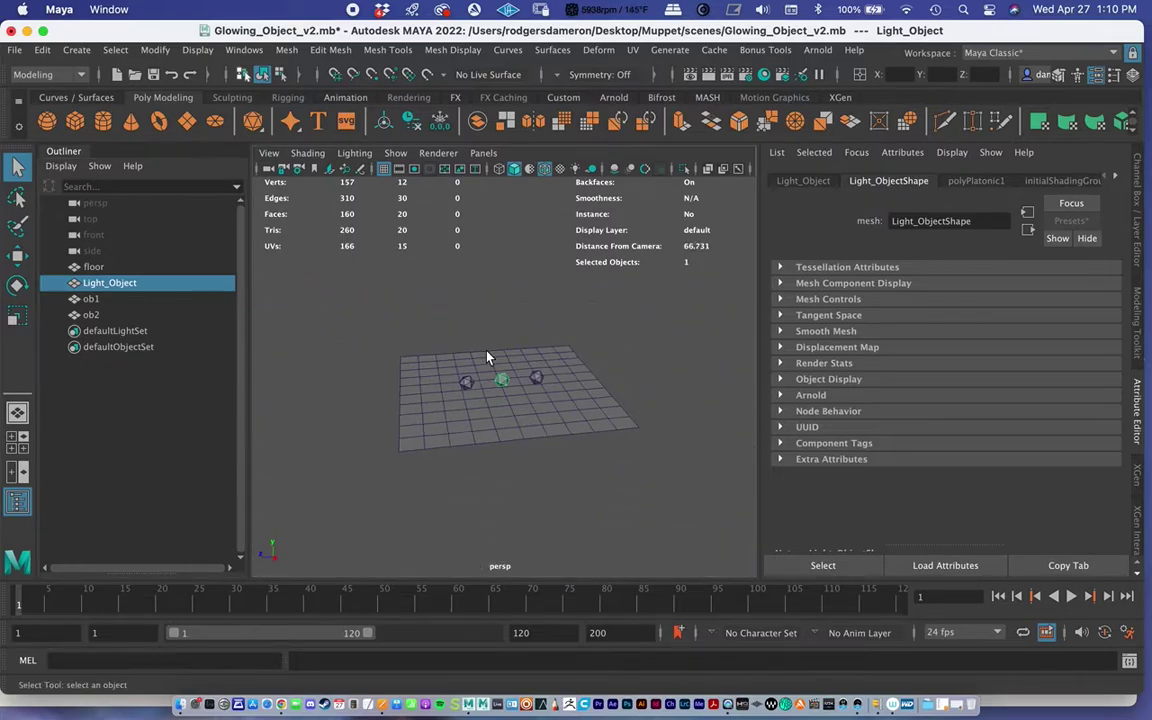
left_click_drag(487, 357, 400, 314, "alt")
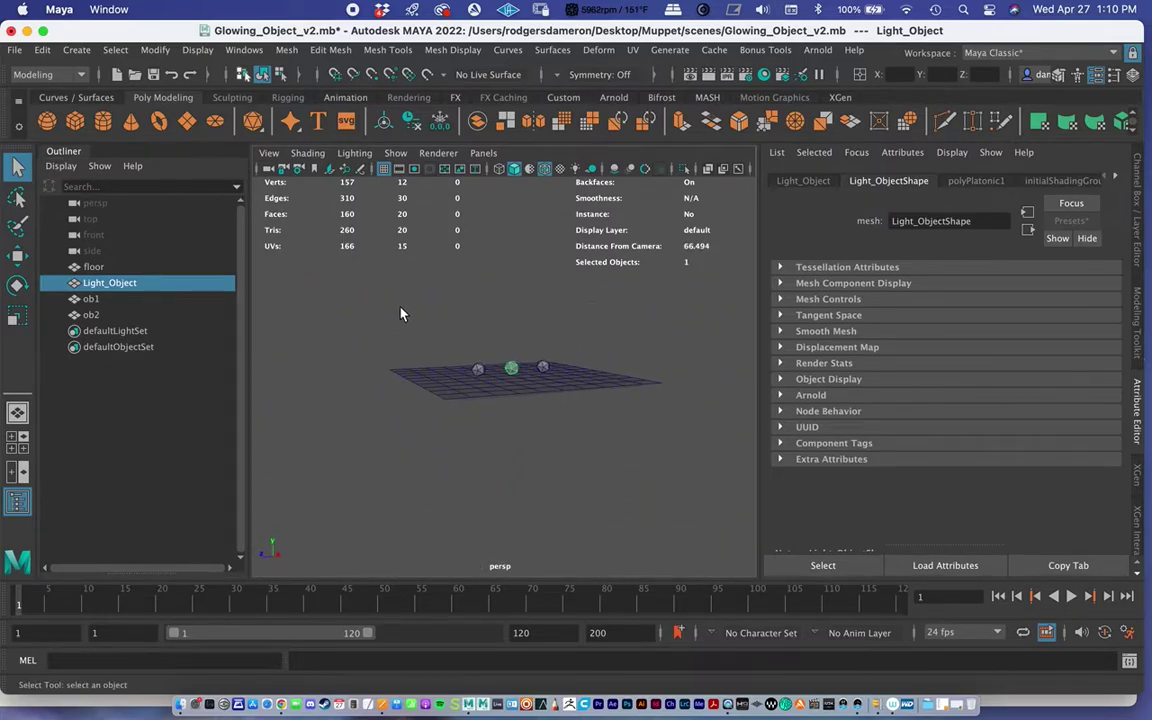
key("f")
left_click_drag(555, 301, 504, 283, "alt")
mouse_move(504, 283)
right_mouse_down("alt")
mouse_move(427, 260)
mouse_move(506, 291)
right_mouse_up("alt")
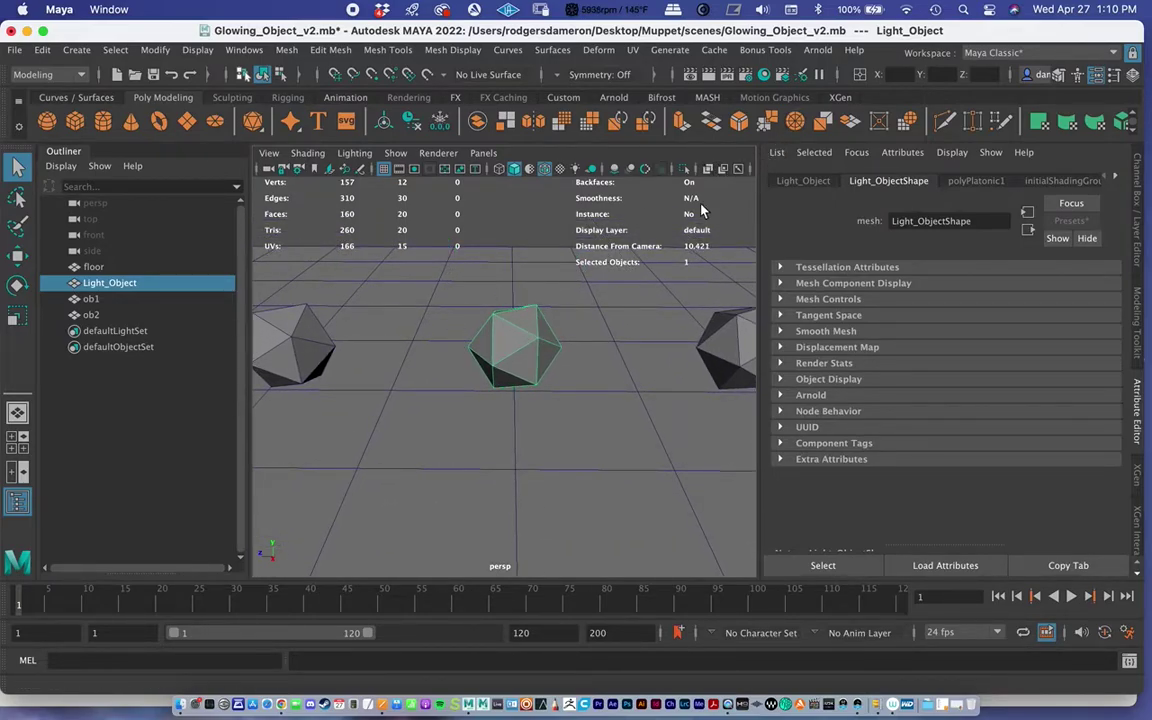
Step: Open the Hypershade and create an Arnold aiStandardSurface material
left_click(764, 76)
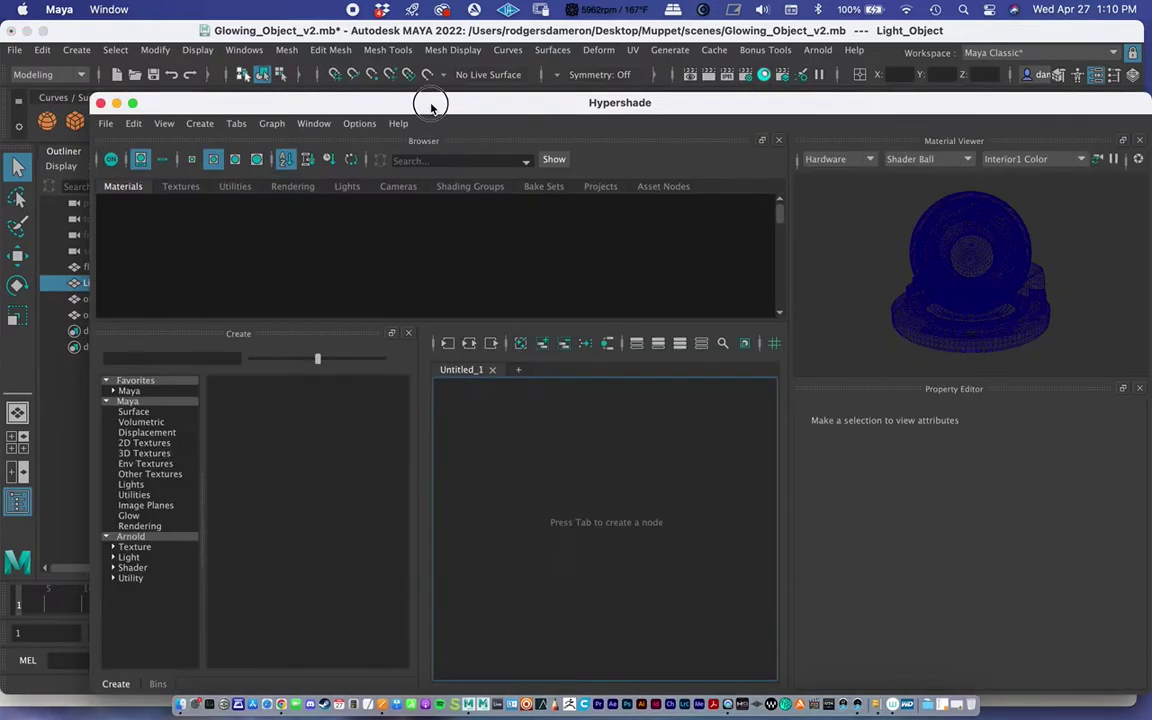
left_click_drag(432, 103, 368, 45)
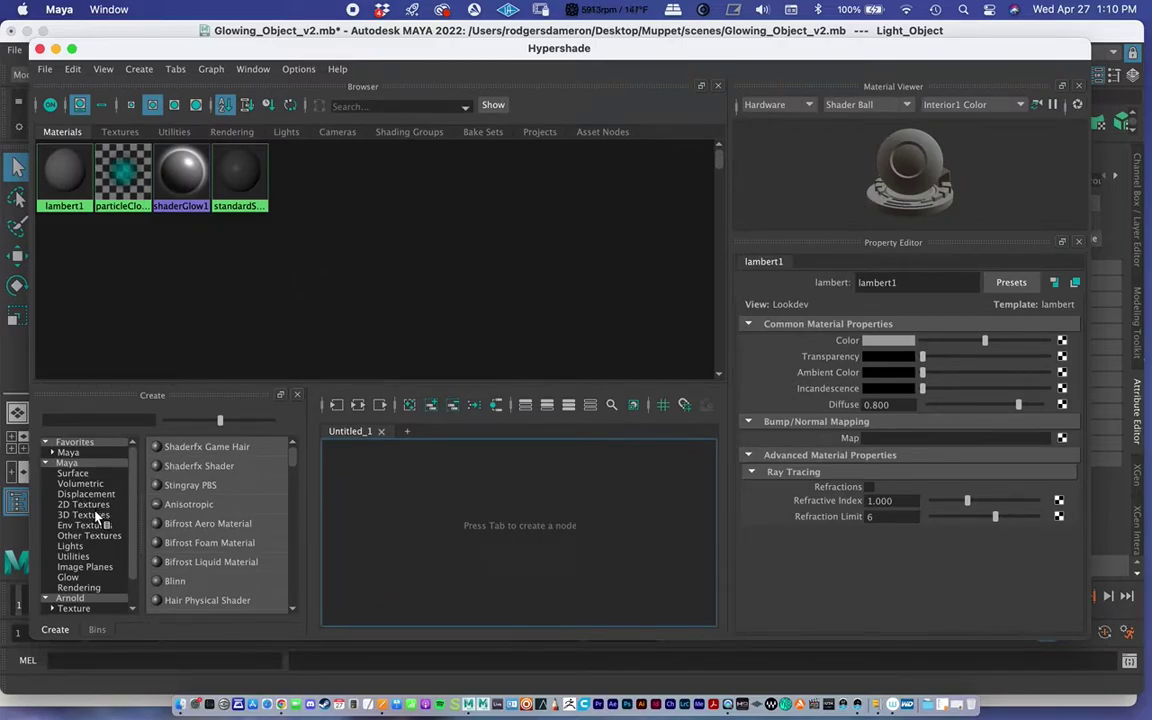
left_click(47, 464)
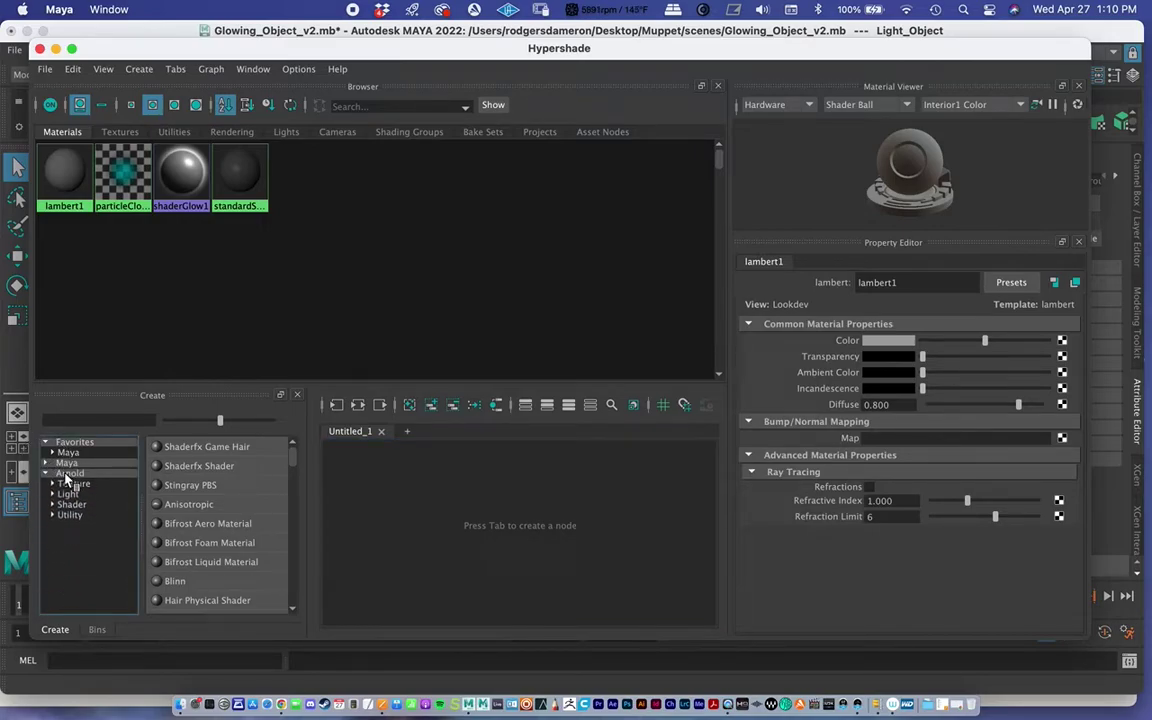
left_click(71, 504)
scroll(212, 530, "down", 5)
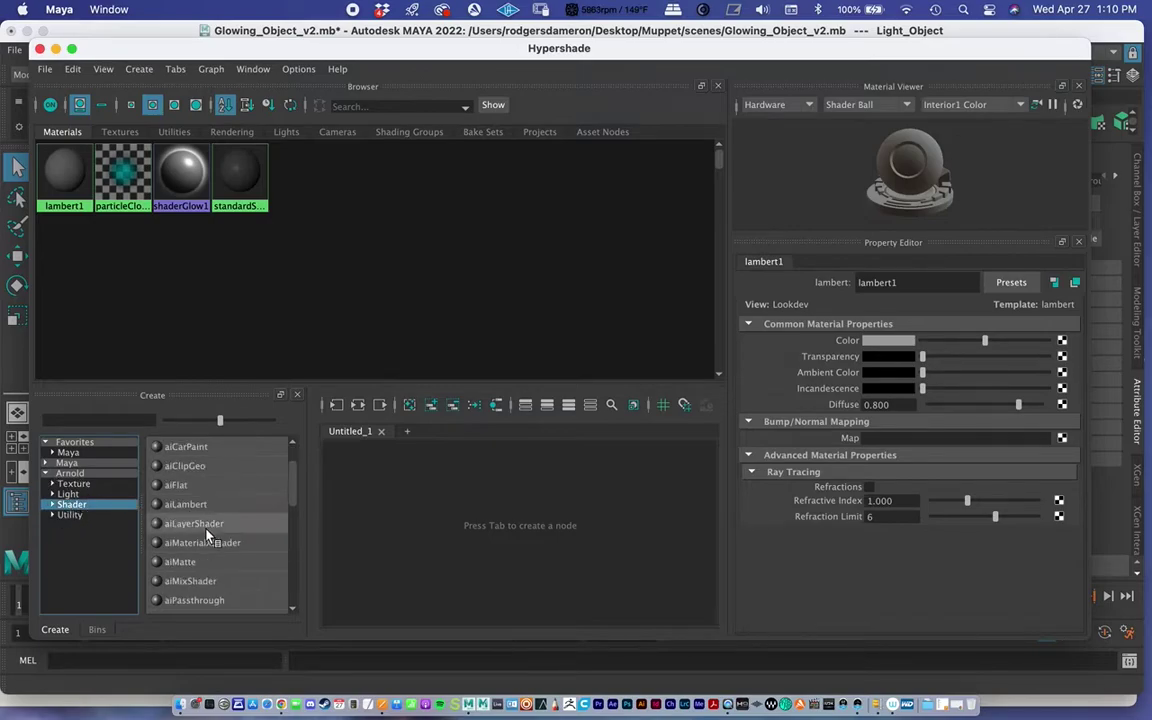
scroll(210, 535, "down", 1)
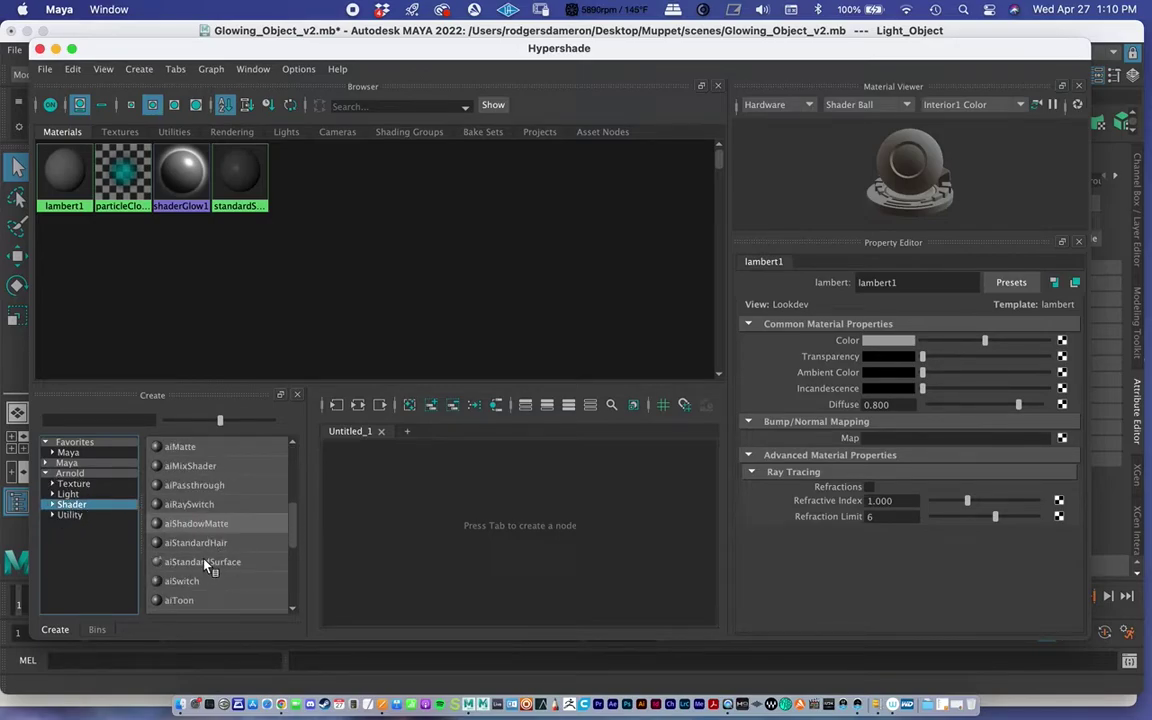
left_click(205, 562)
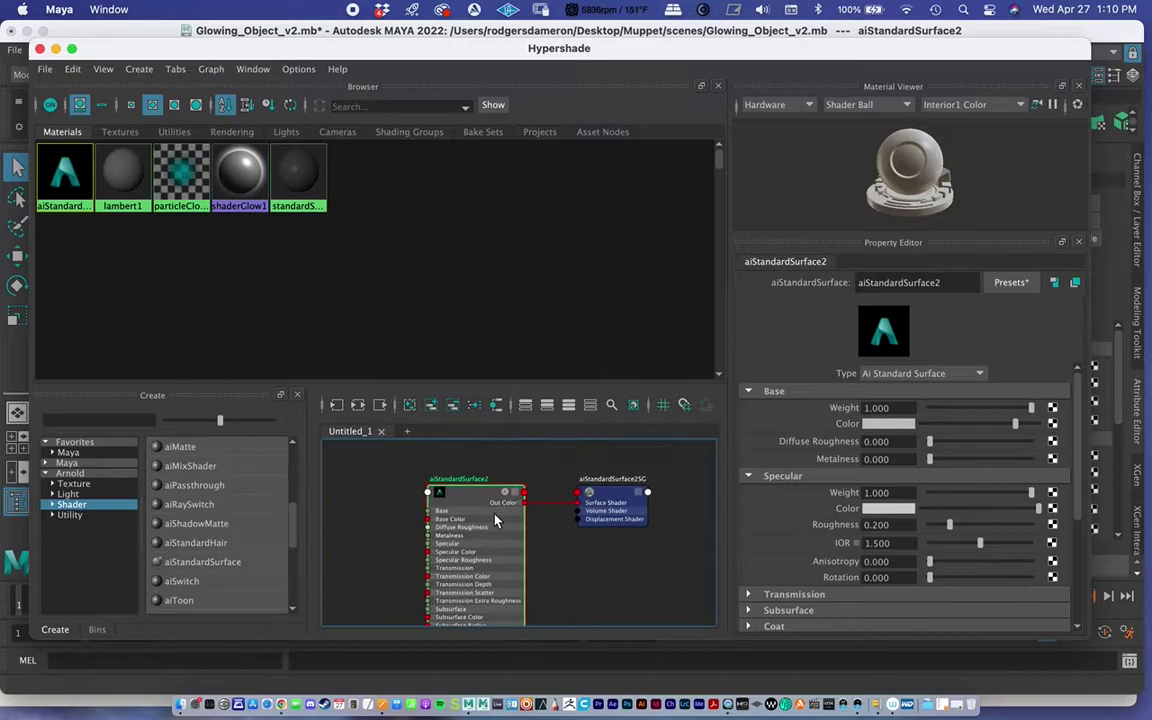
scroll(465, 504, "down", 3)
scroll(617, 501, "up", 3)
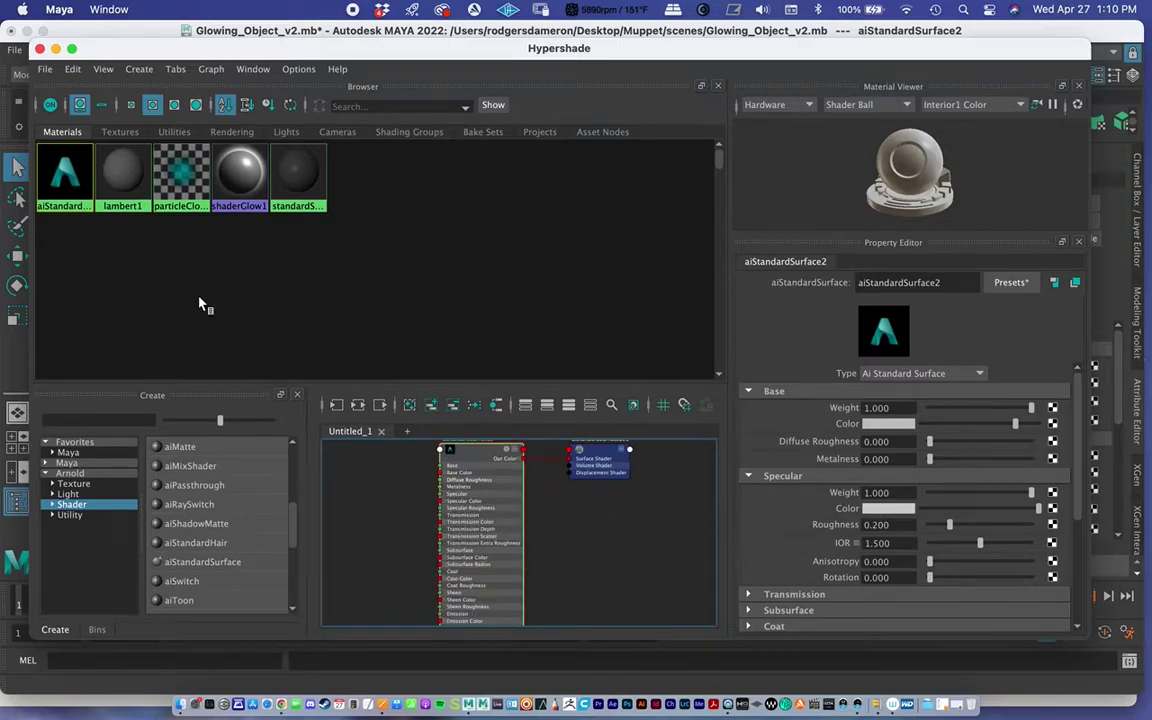
Step: Rename the new aiStandardSurface material as Light
right_click(66, 172)
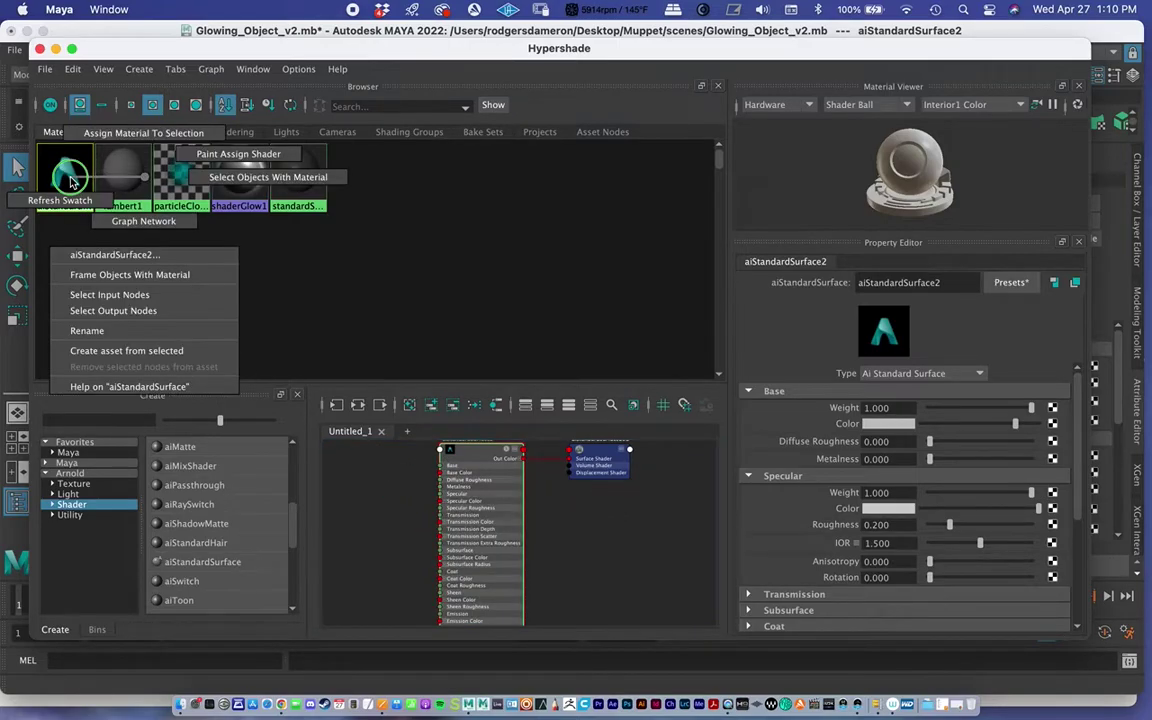
left_click(102, 330)
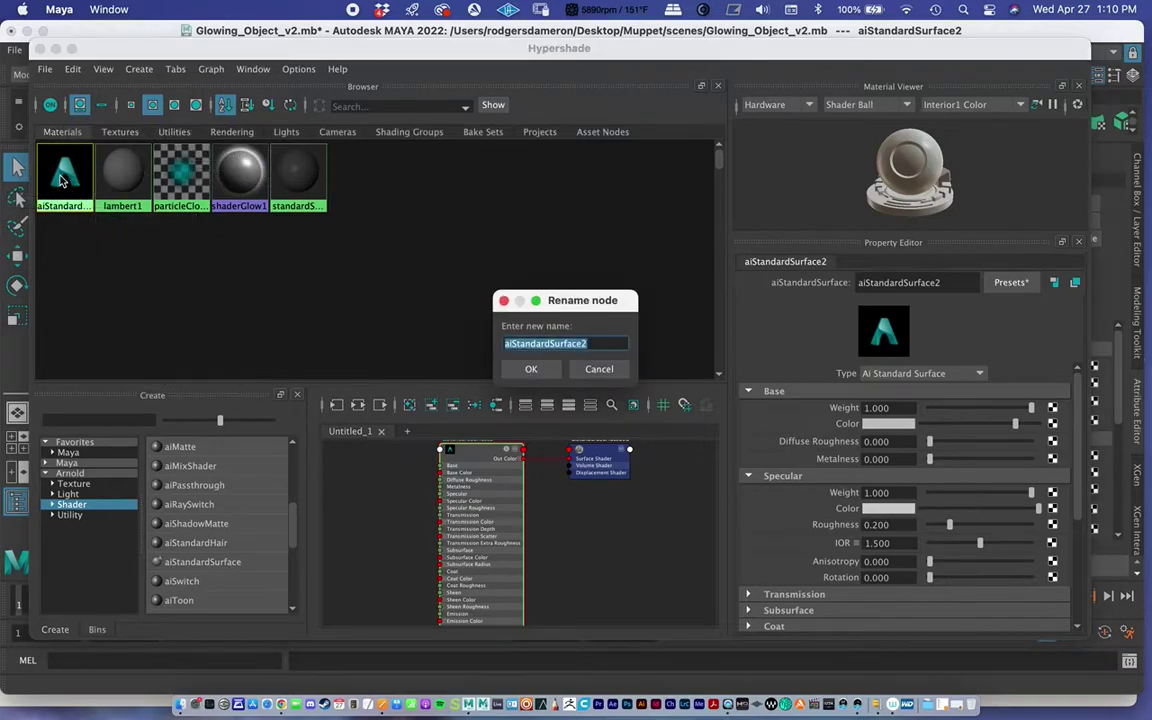
type("Light")
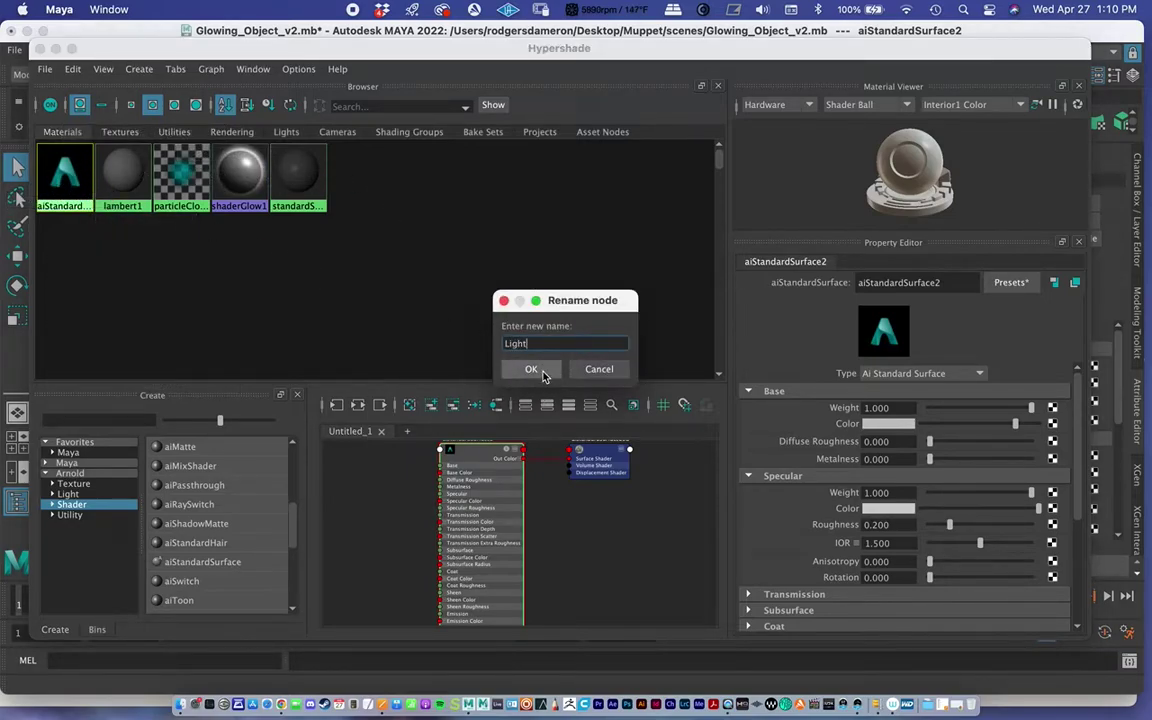
left_click(529, 369)
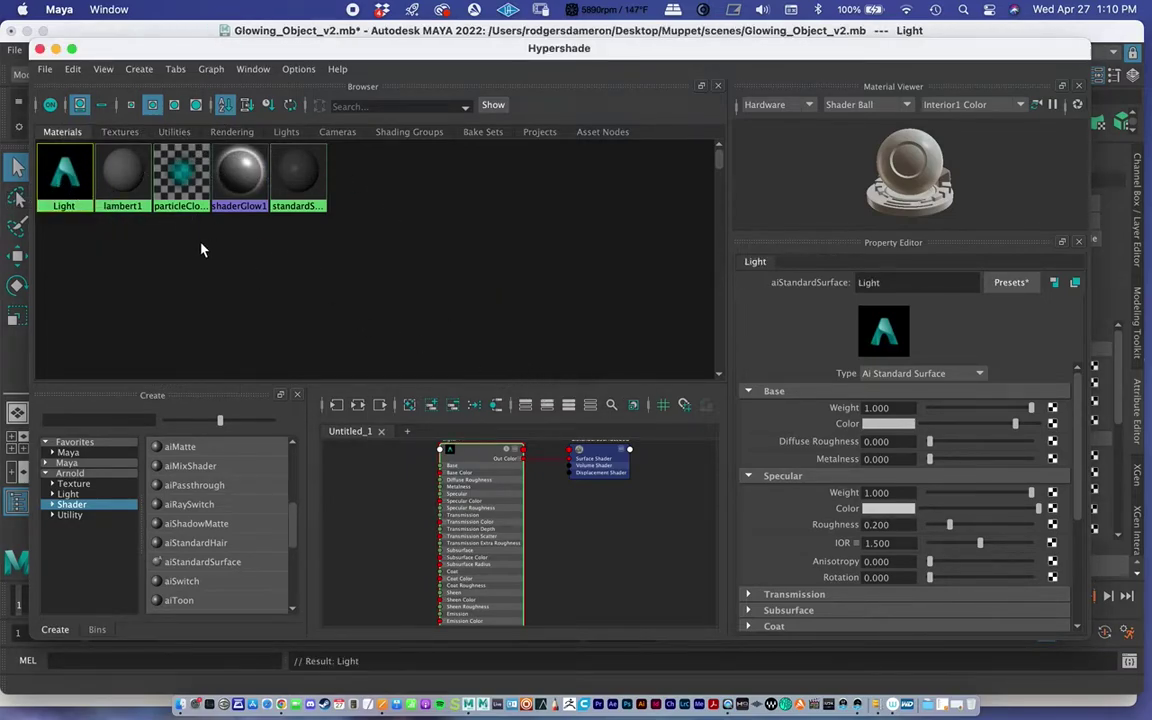
Step: Set the Light material's base color to hot pink with hue 335.172, saturation 0.959 and value 0.800
left_click(601, 477)
left_click(481, 496)
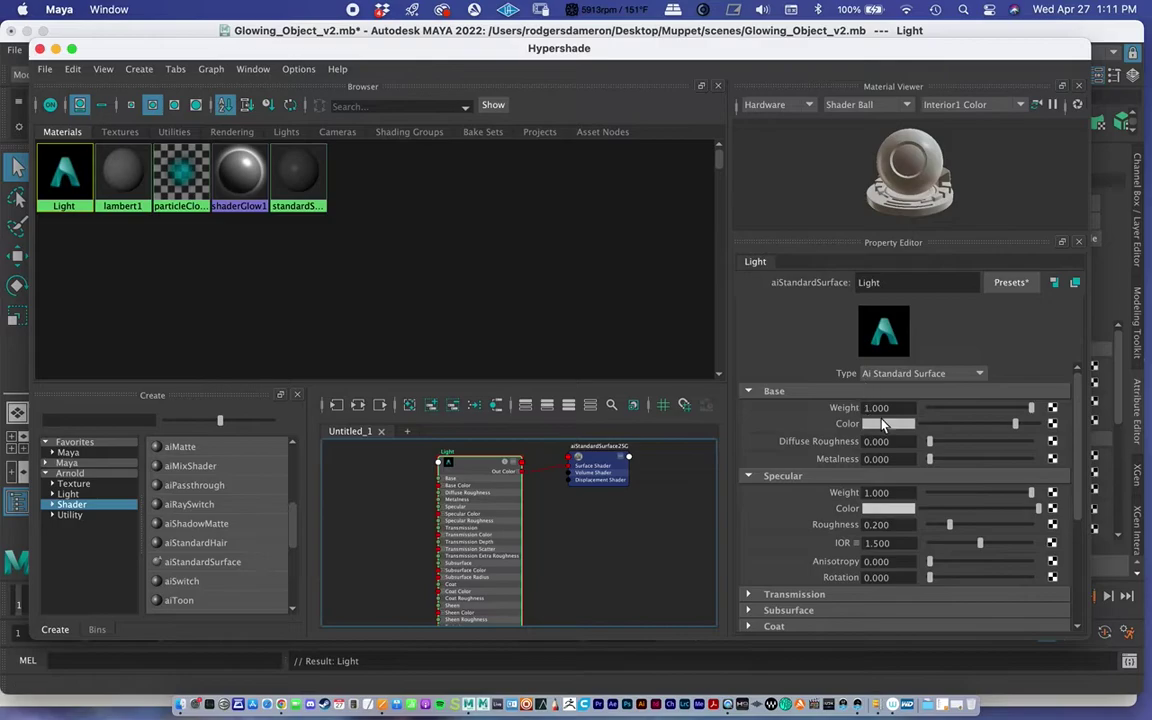
left_click(882, 425)
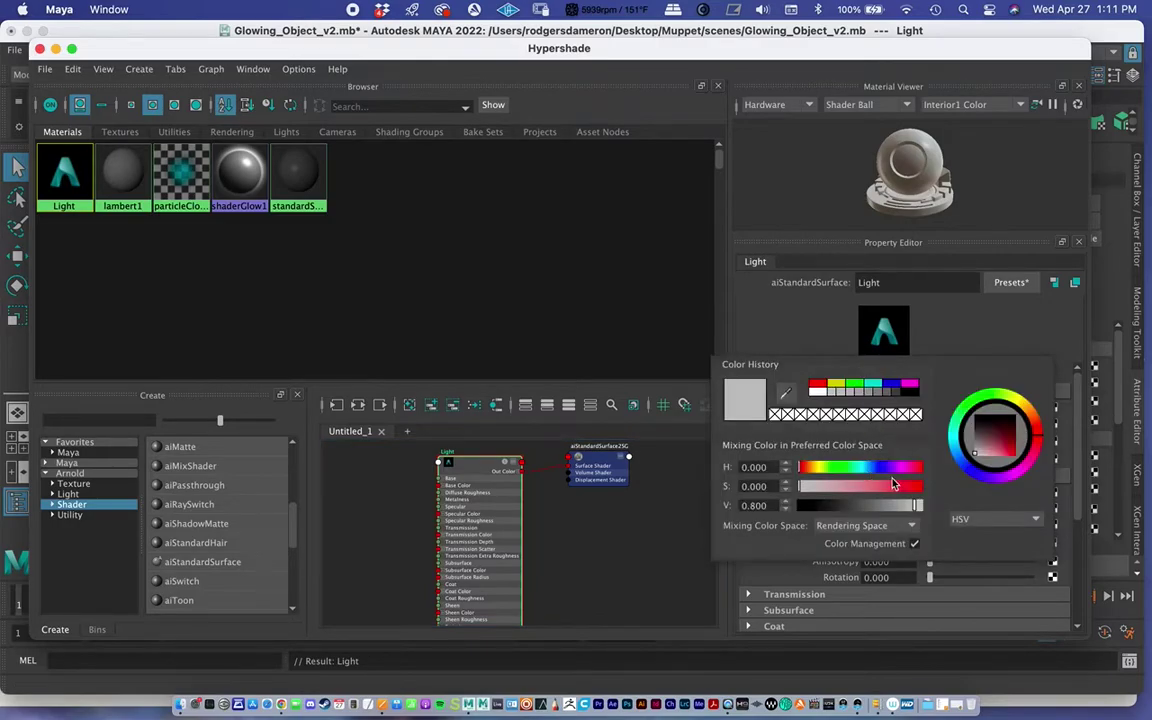
left_click_drag(895, 485, 920, 486)
left_click(913, 467)
left_click(913, 489)
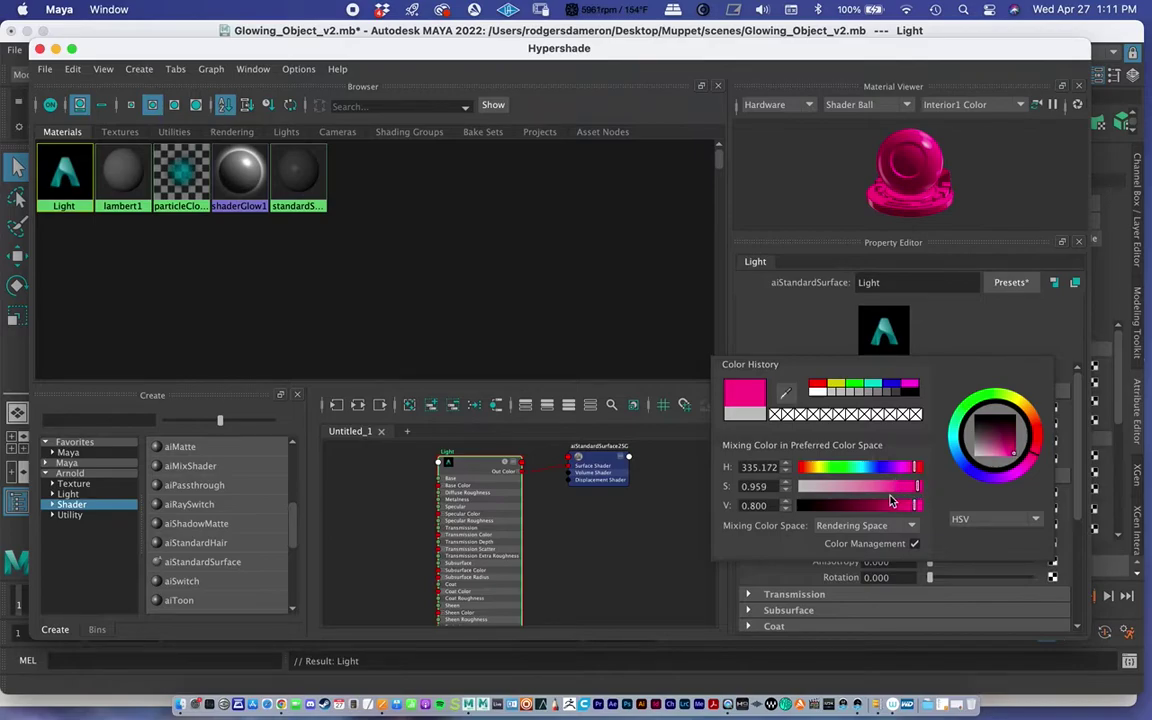
left_click(703, 519)
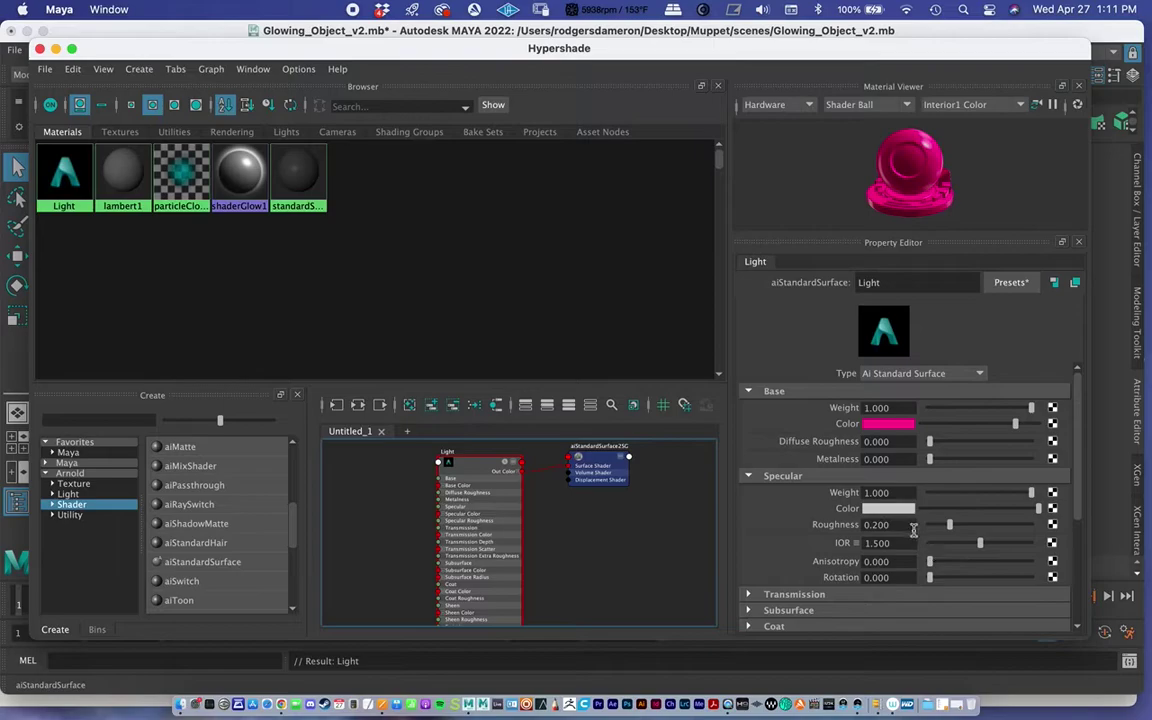
Step: Set the Light material's emission color to hot pink and its emission weight to 0.720
left_click(747, 476)
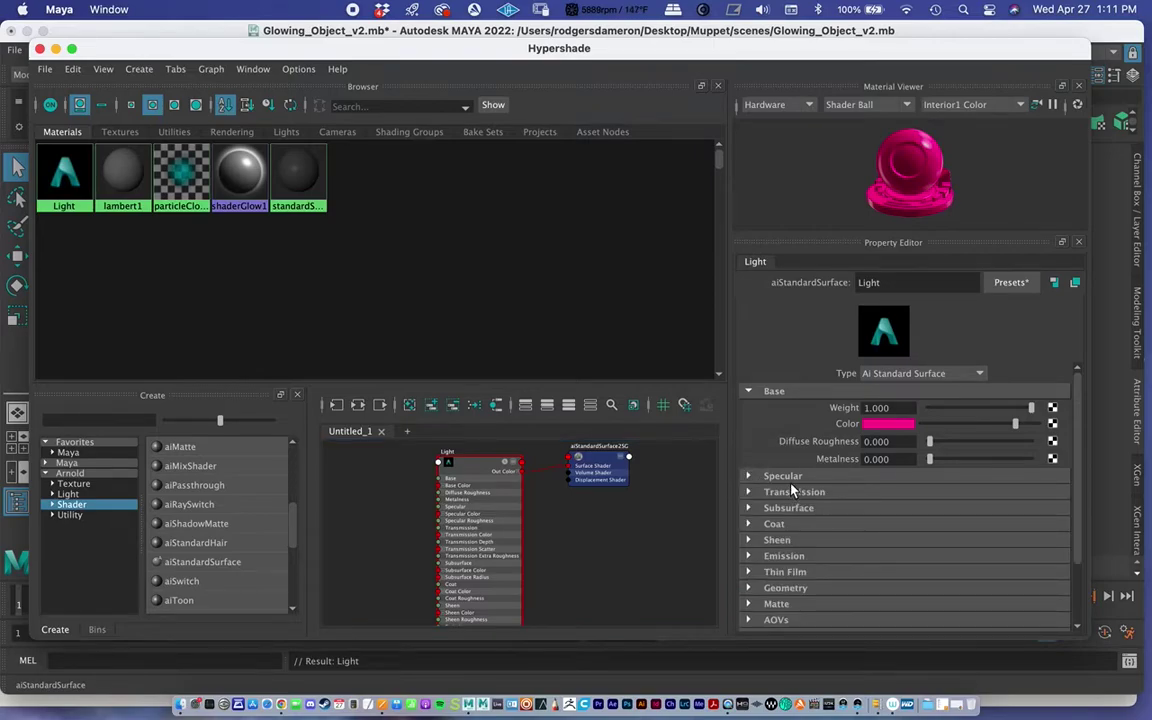
scroll(792, 490, "down", 1)
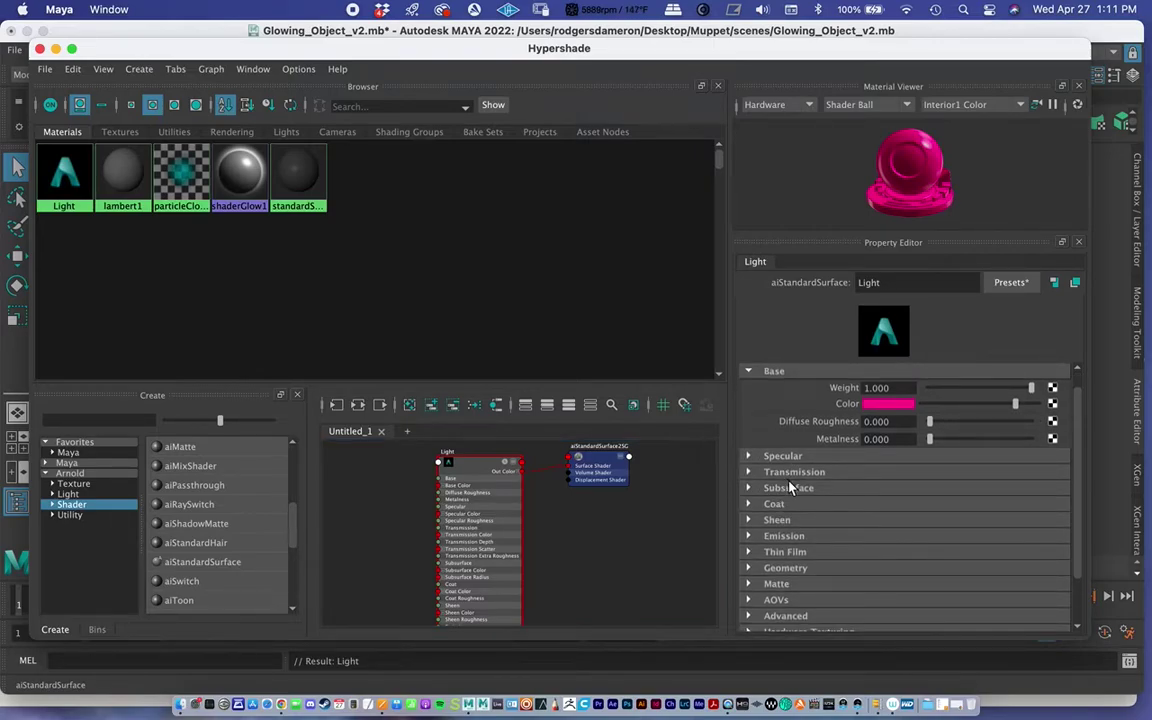
scroll(790, 487, "down", 3)
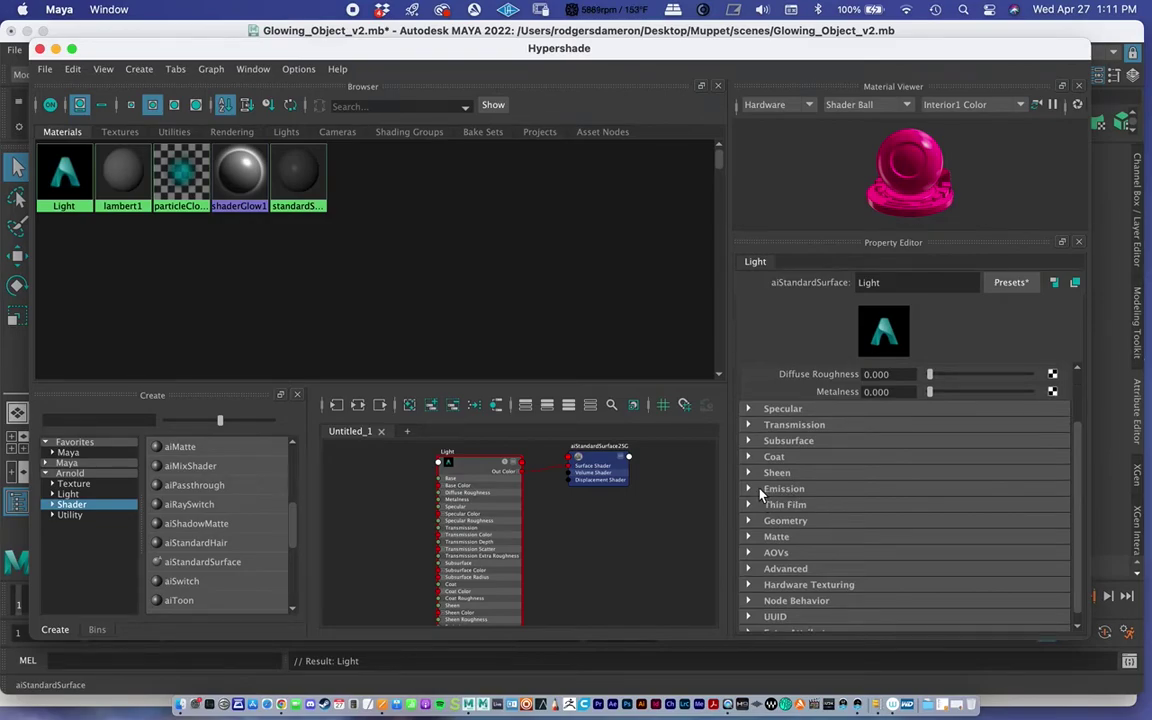
left_click(749, 490)
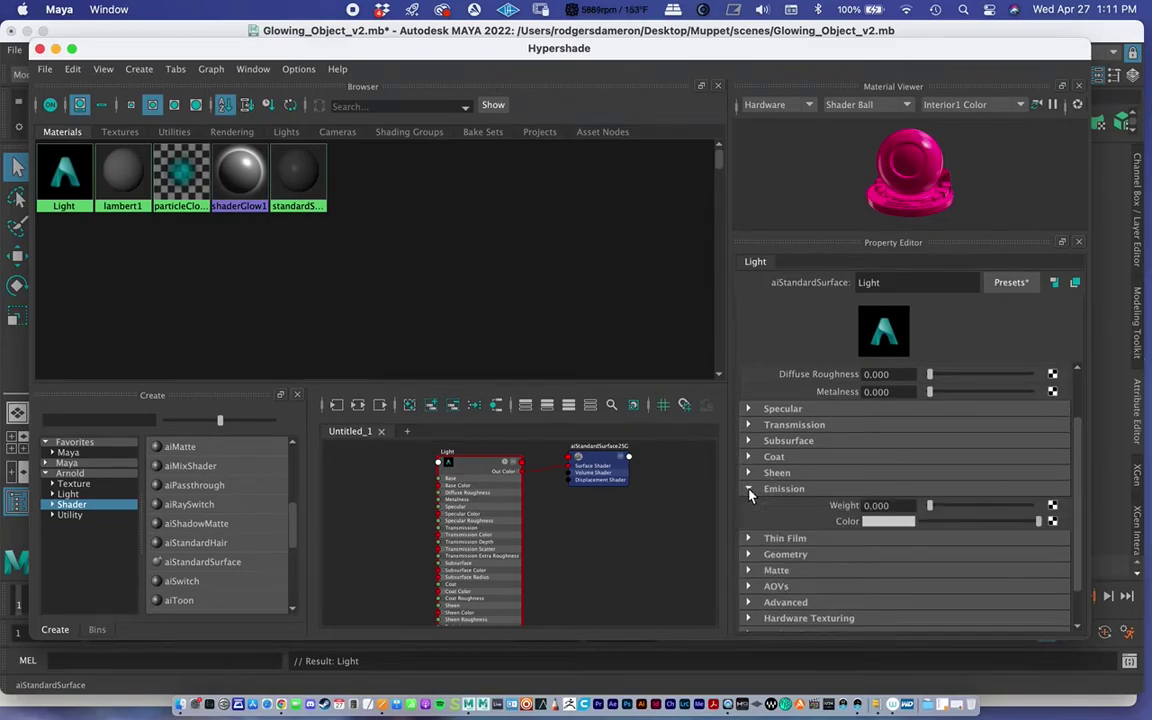
left_click(878, 529)
left_click_drag(872, 583, 917, 593)
left_click_drag(930, 506, 1003, 508)
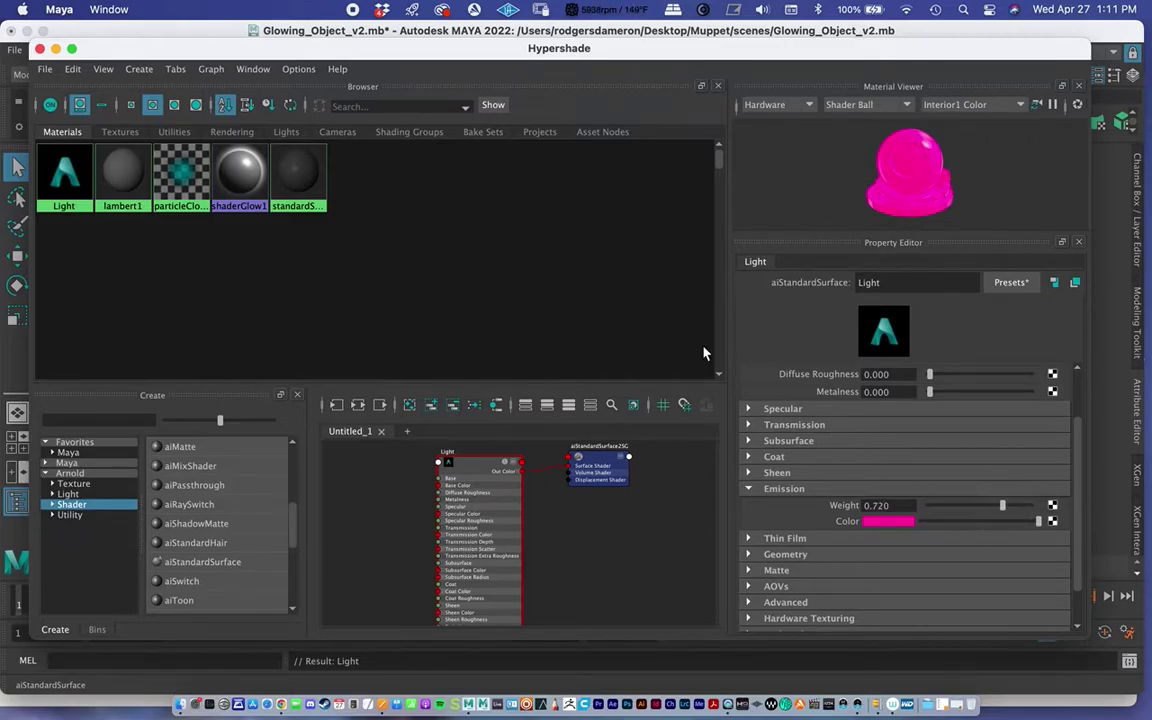
Step: Assign the Light material to the middle polyhedron, Light_Object, and close the Hypershade
left_click_drag(298, 47, 913, 314)
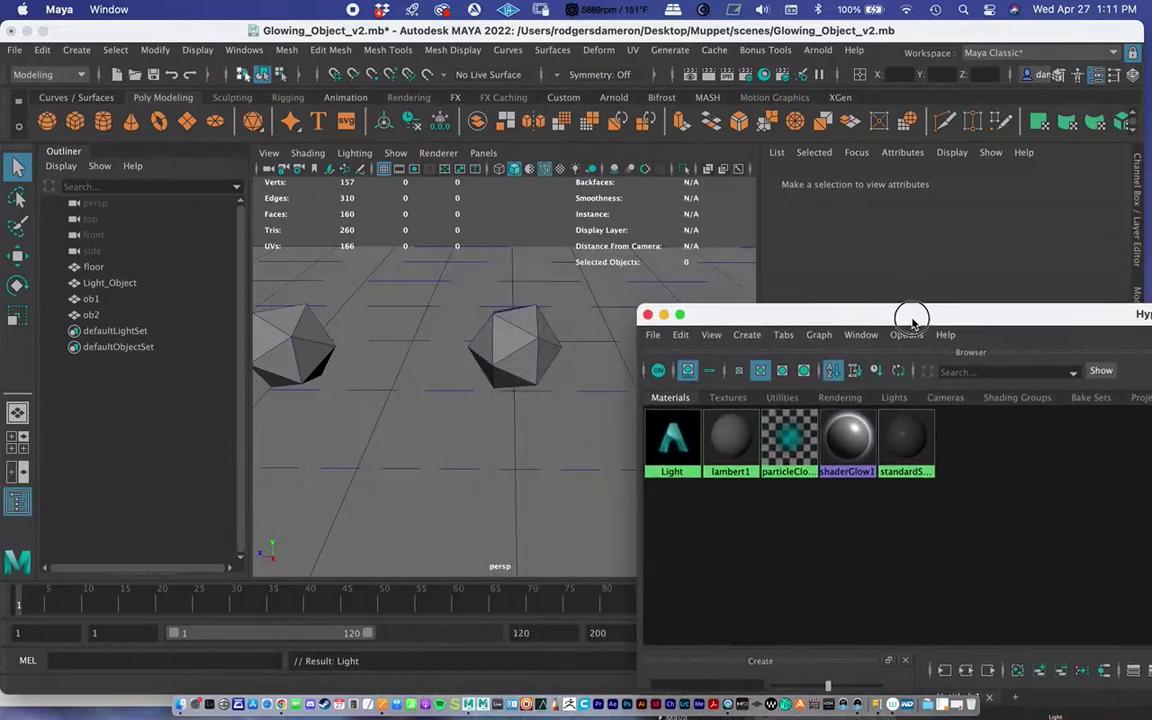
left_click(521, 338)
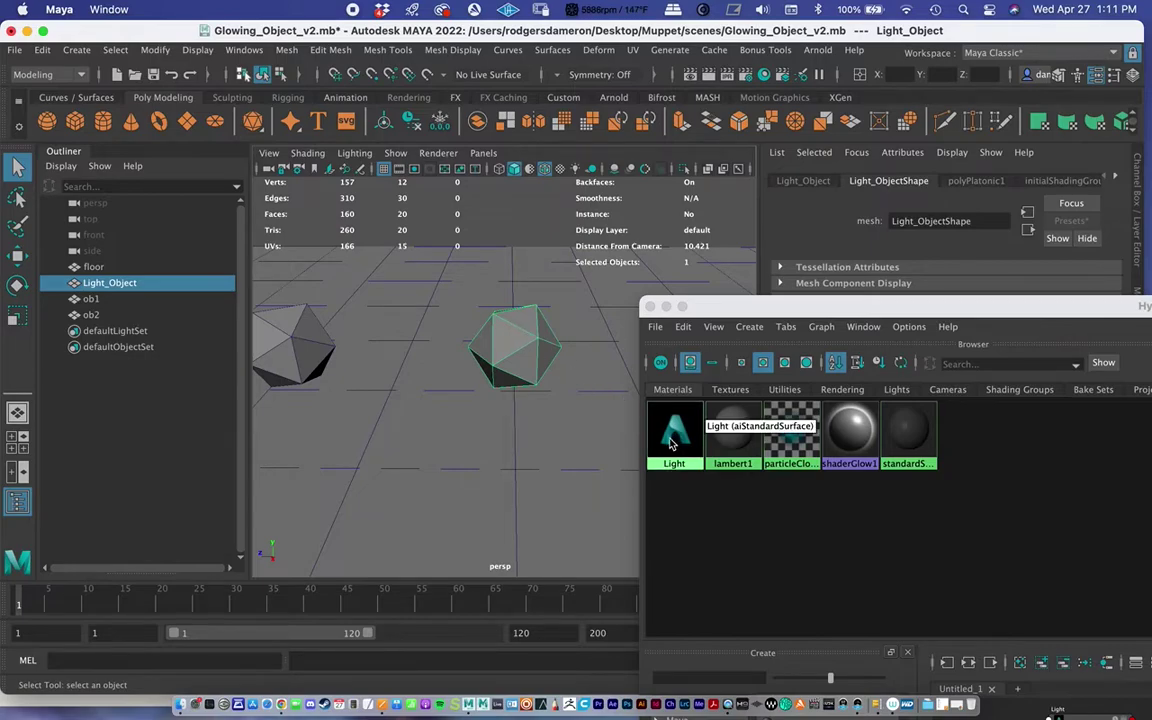
left_click_drag(753, 306, 742, 233)
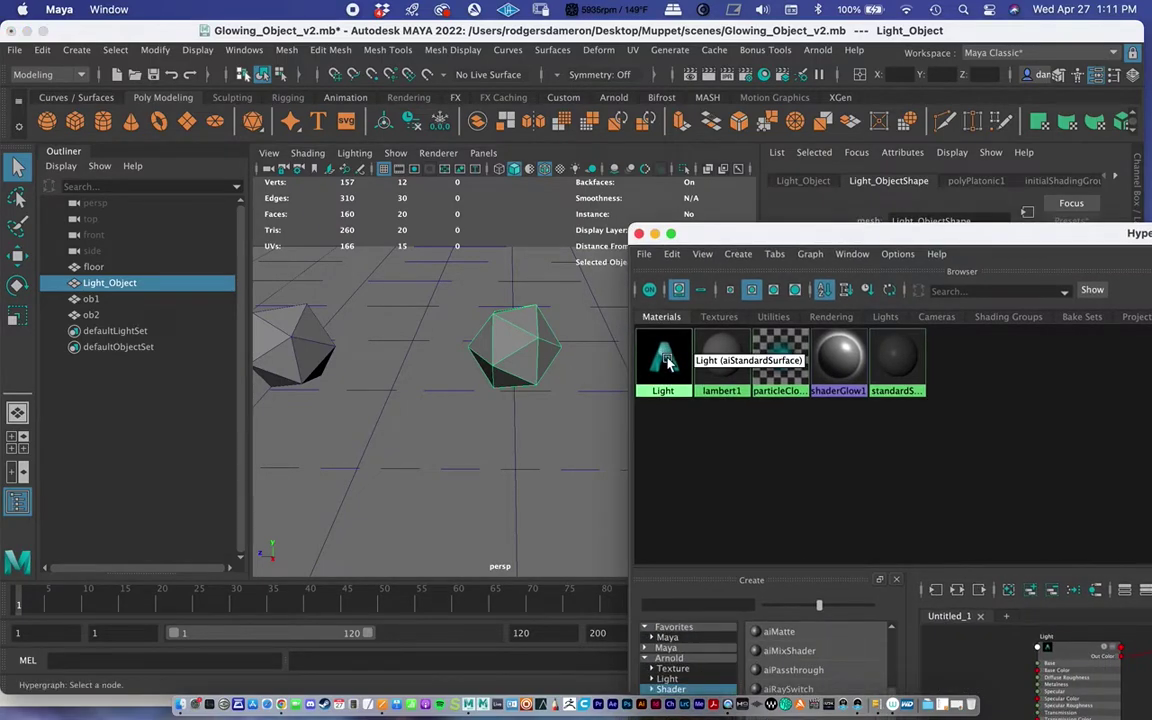
right_click_drag(665, 364, 668, 316)
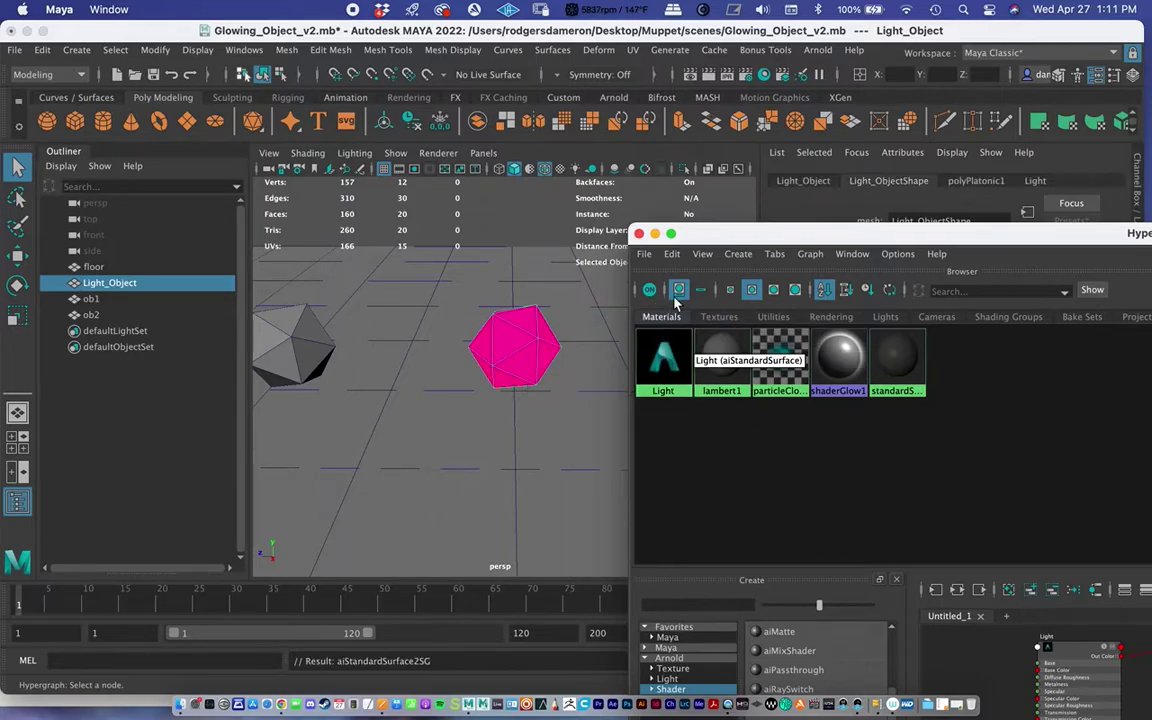
left_click_drag(704, 238, 370, 145)
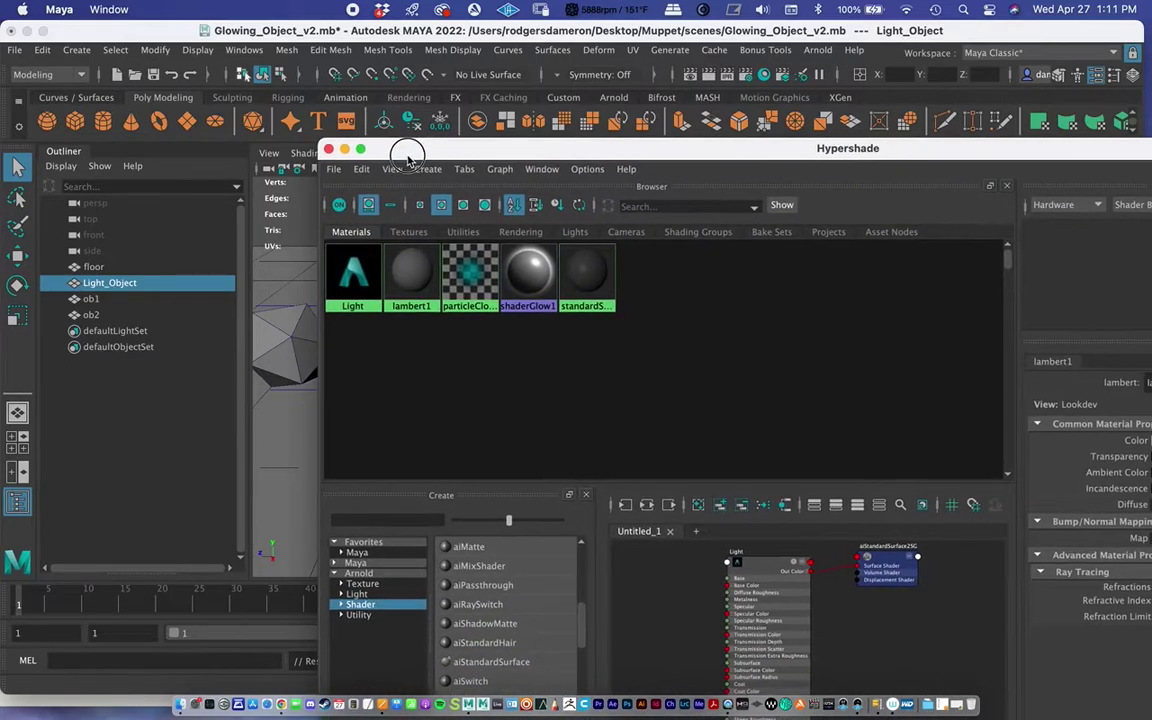
left_click(318, 143)
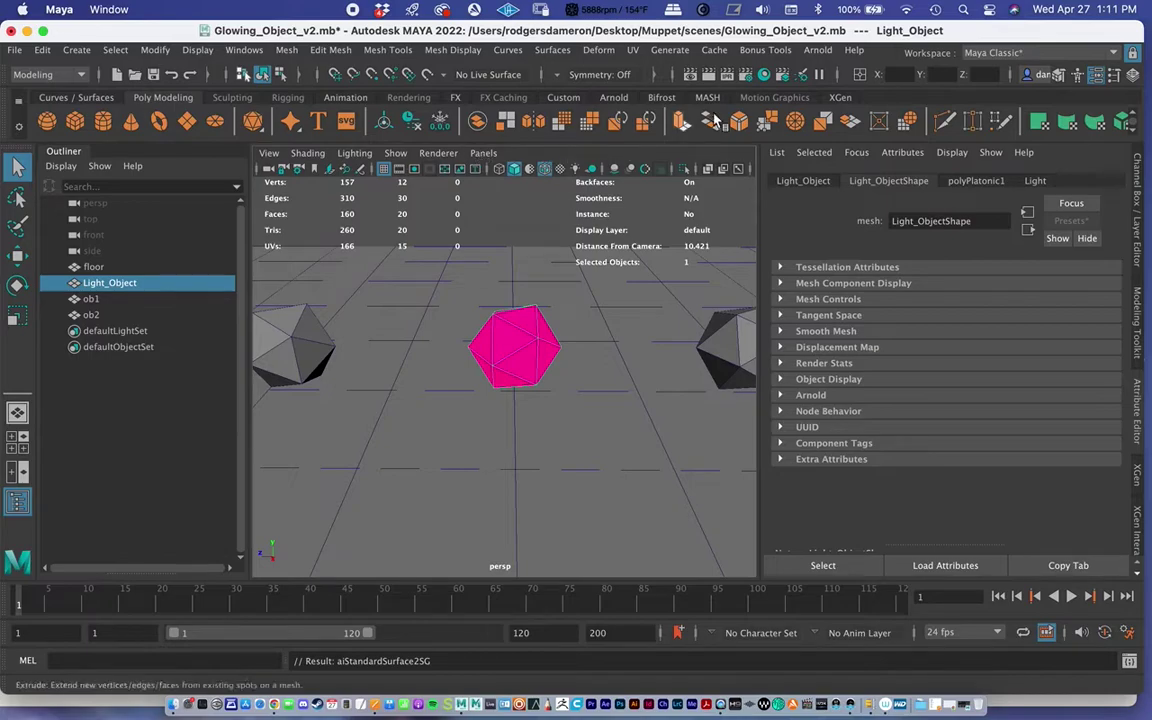
Step: Render the scene with Arnold and examine the glow the pink Light material casts on the floor
left_click(817, 50)
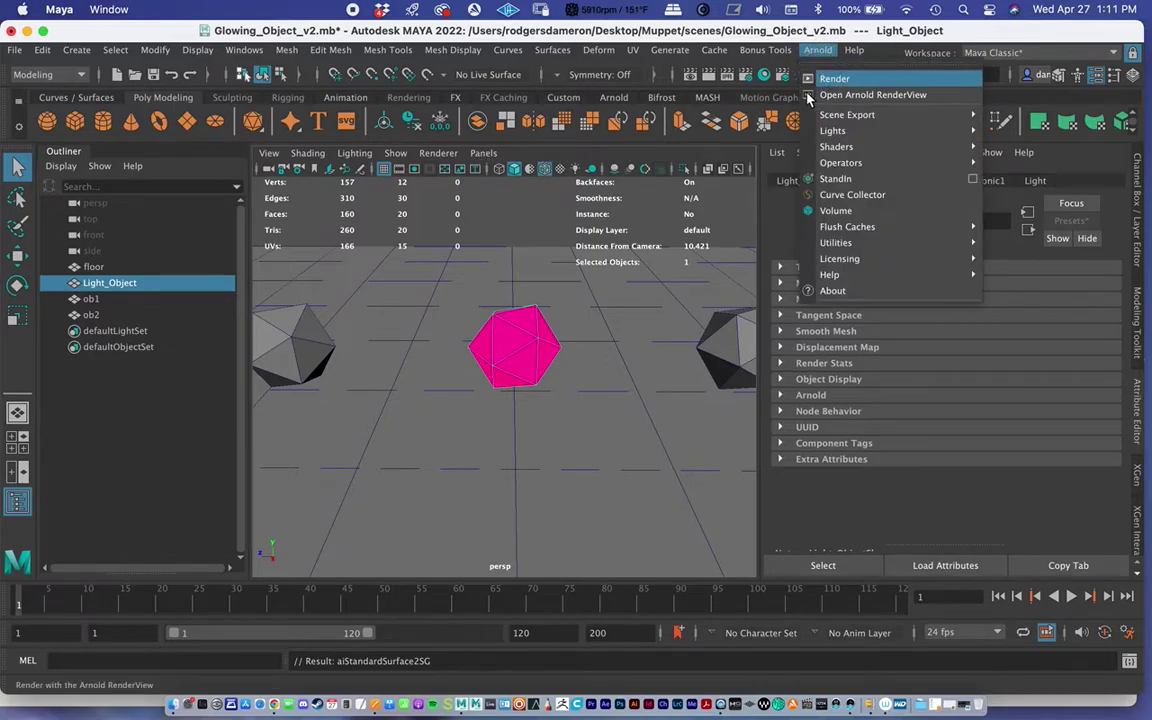
left_click(835, 79)
left_click_drag(370, 31, 433, 30)
scroll(750, 385, "up", 1)
scroll(750, 385, "up", 5)
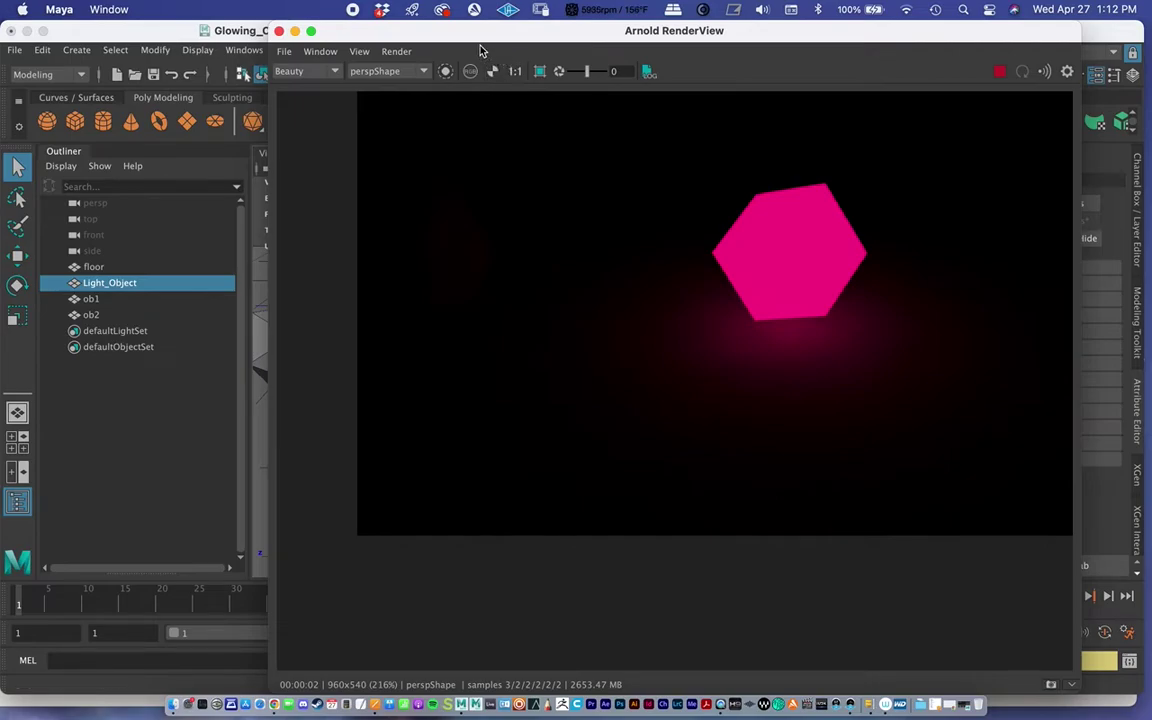
left_click_drag(470, 45, 253, 43)
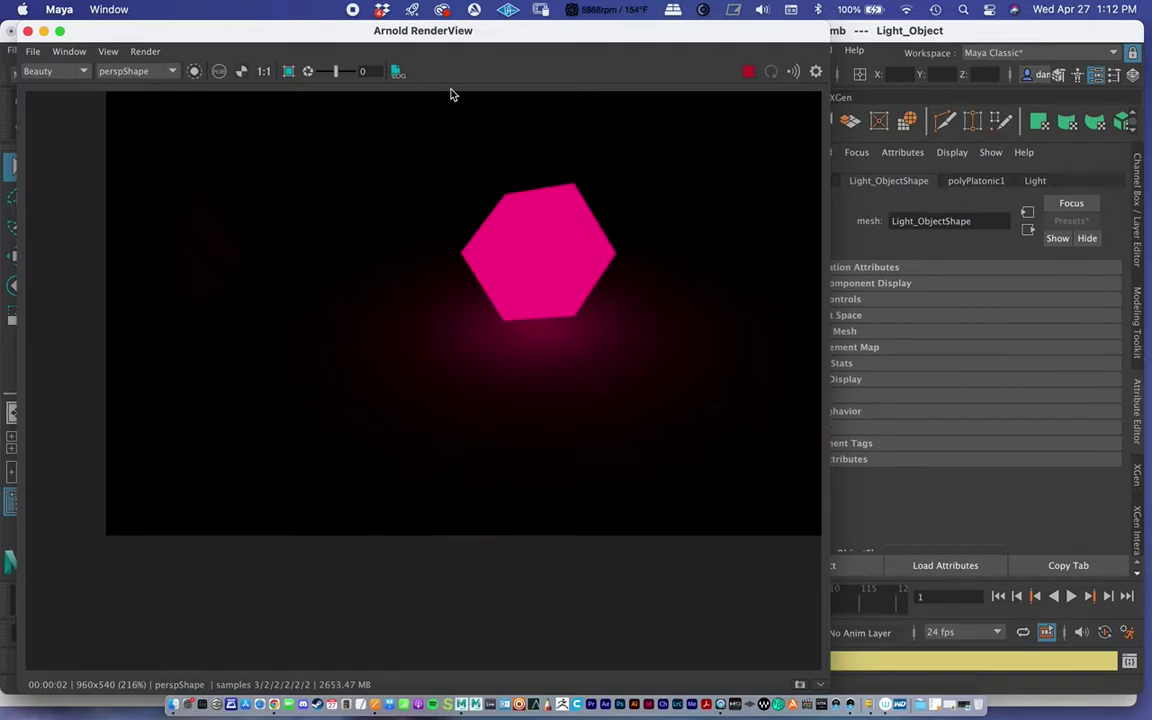
left_click(963, 709)
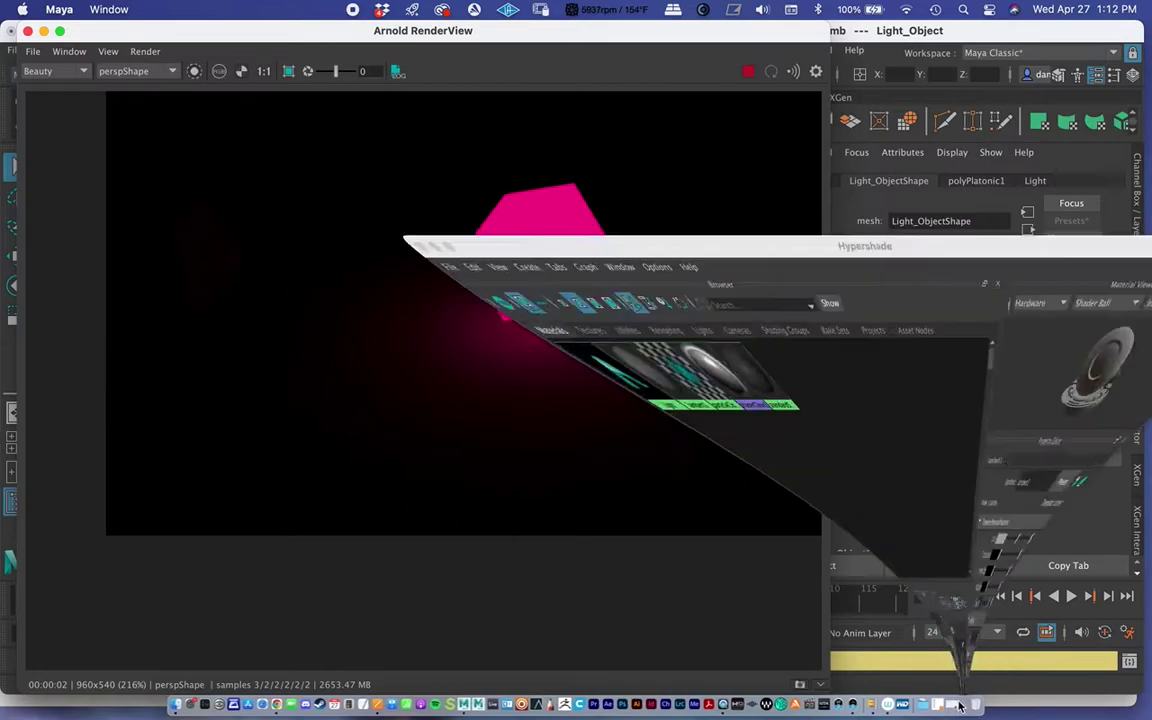
left_click(578, 155)
left_click_drag(578, 155, 915, 488)
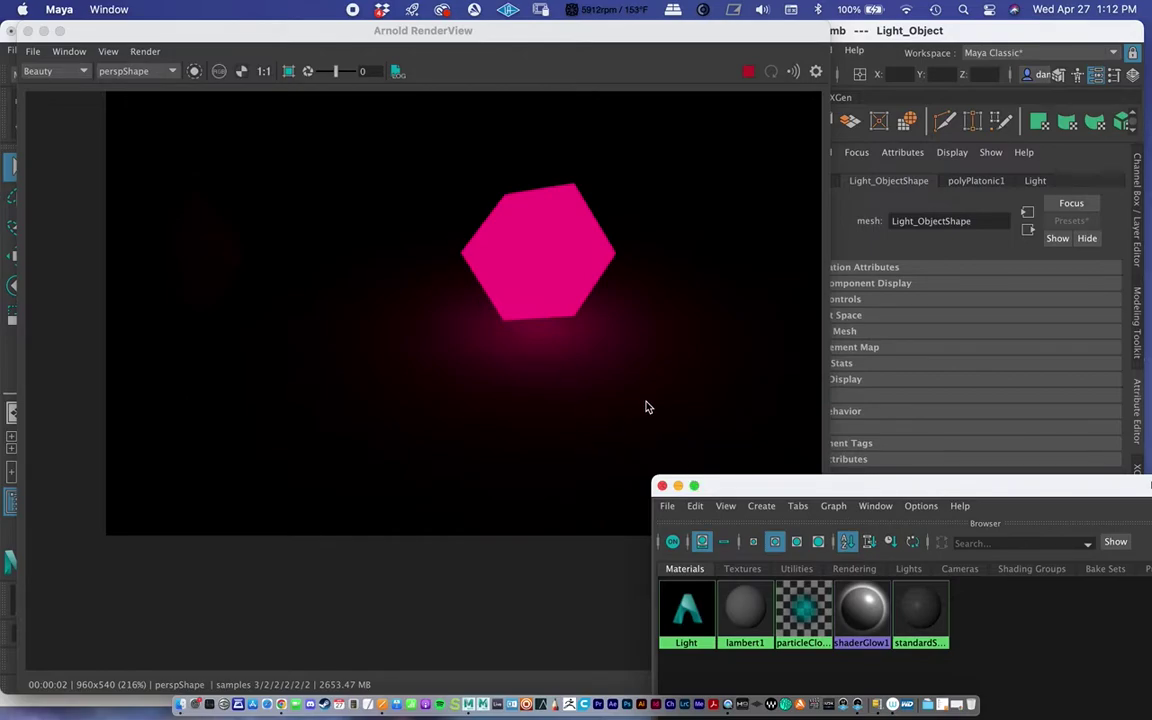
left_click(678, 487)
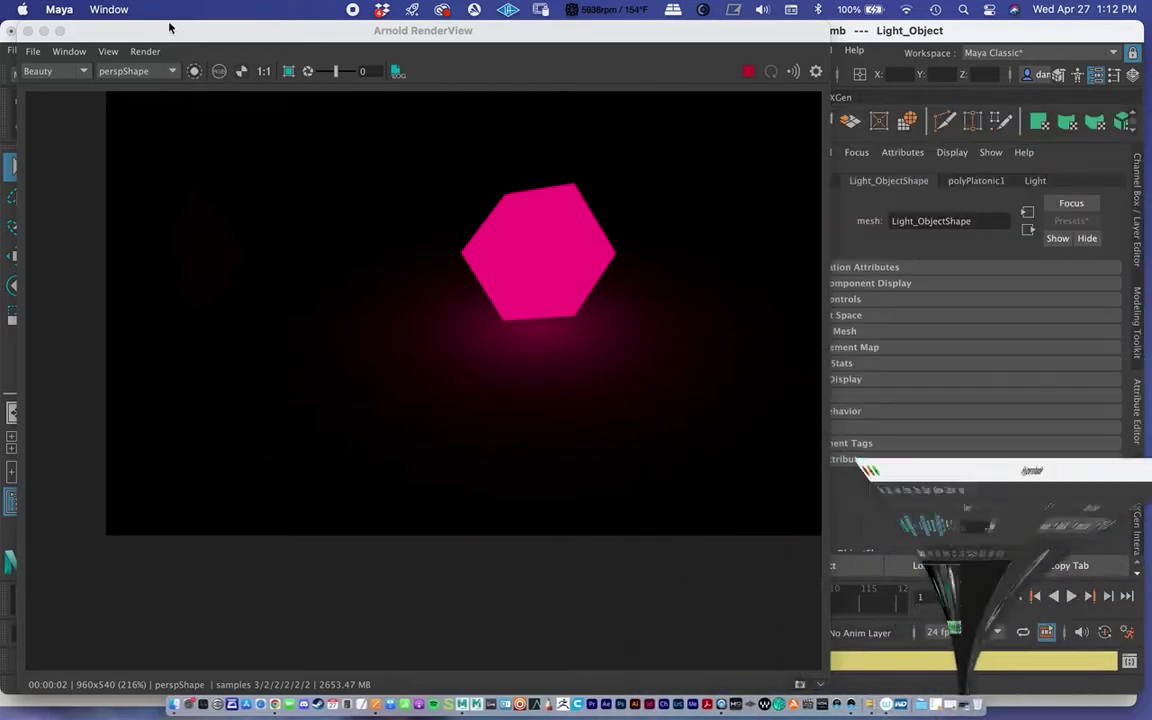
Step: Minimize the Arnold render window and clear the object selection in the scene
left_click_drag(160, 32, 350, 37)
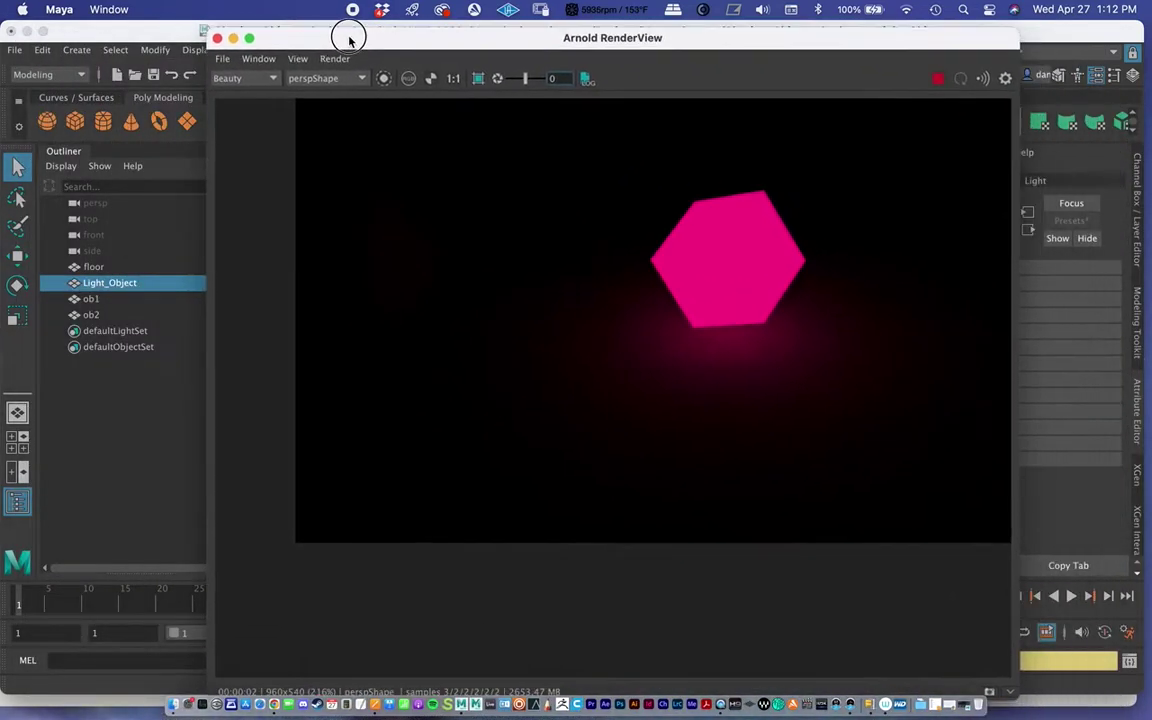
left_click(233, 38)
left_click(148, 413)
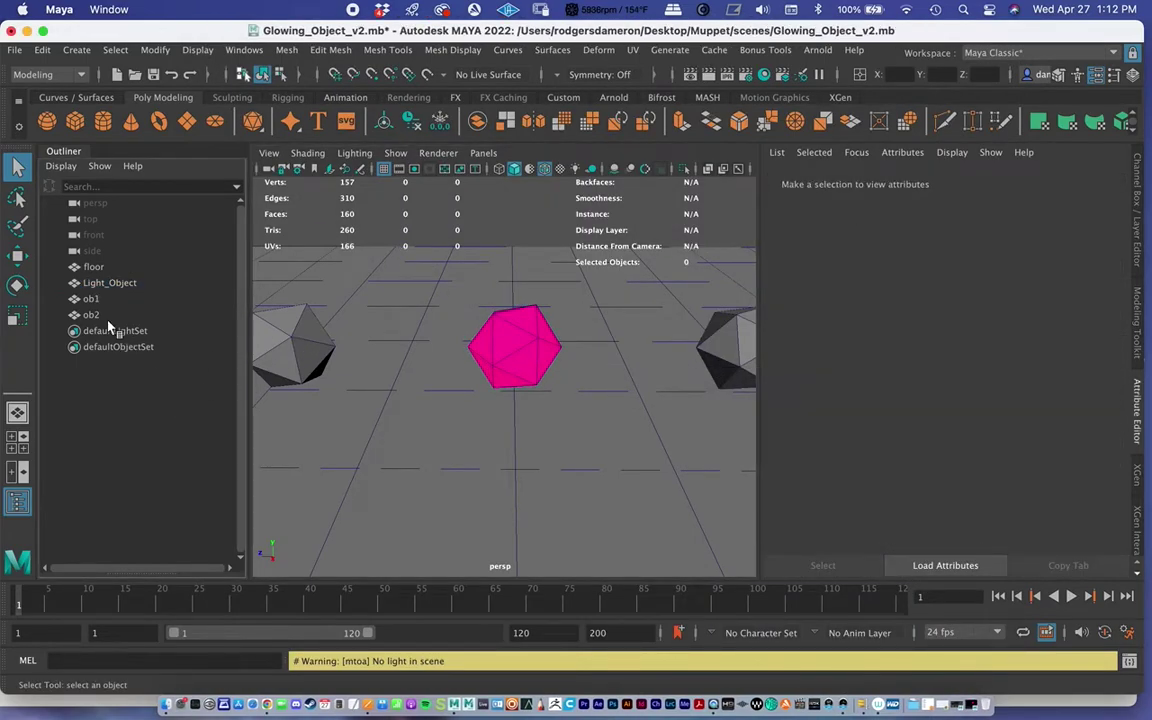
Step: Duplicate Light_Object and rename the copy as Light_Object_Emitter
left_click(112, 284)
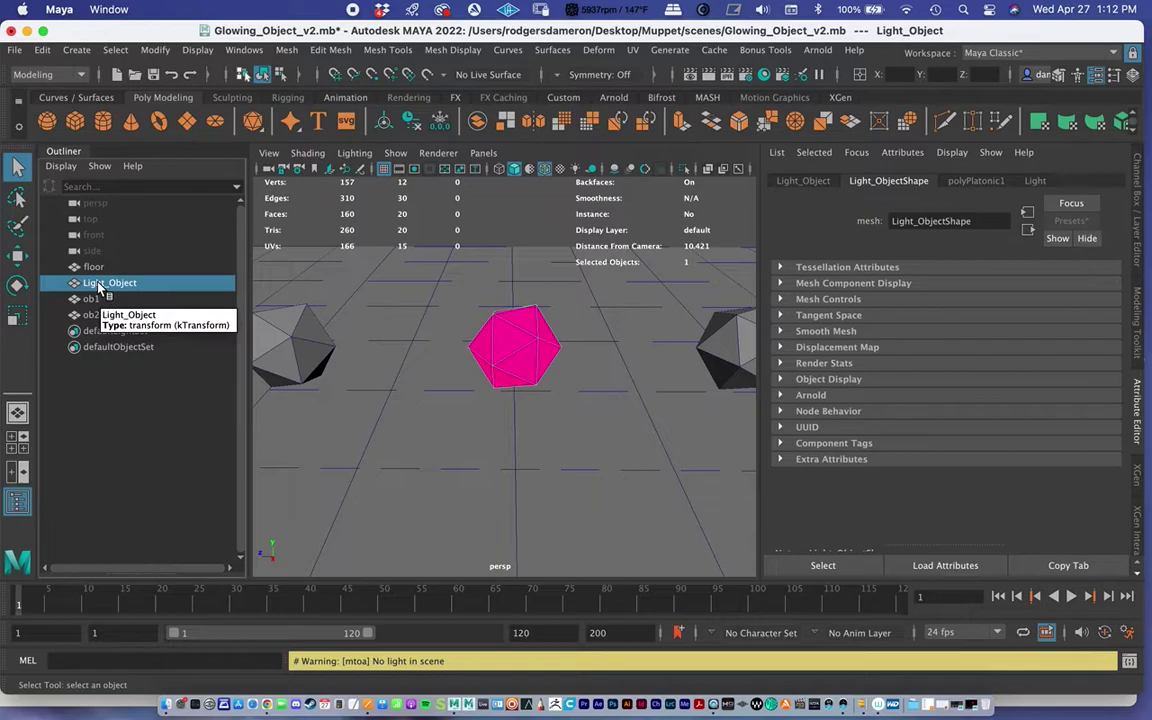
key("super+d")
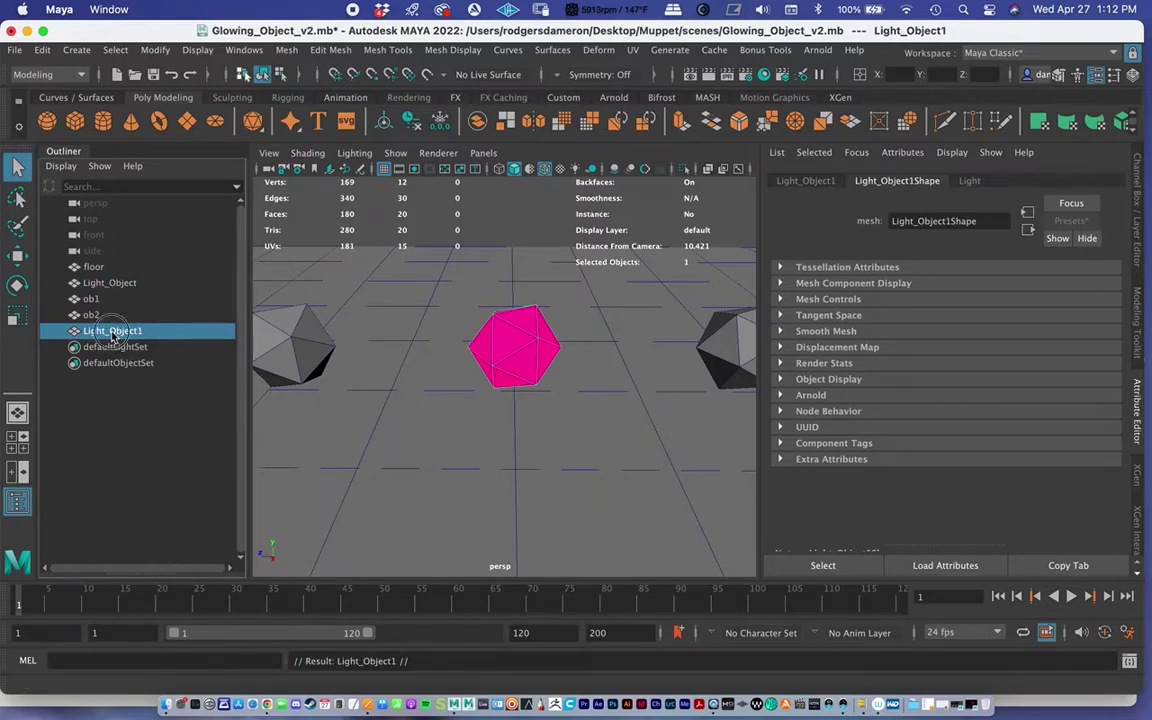
double_click(113, 332)
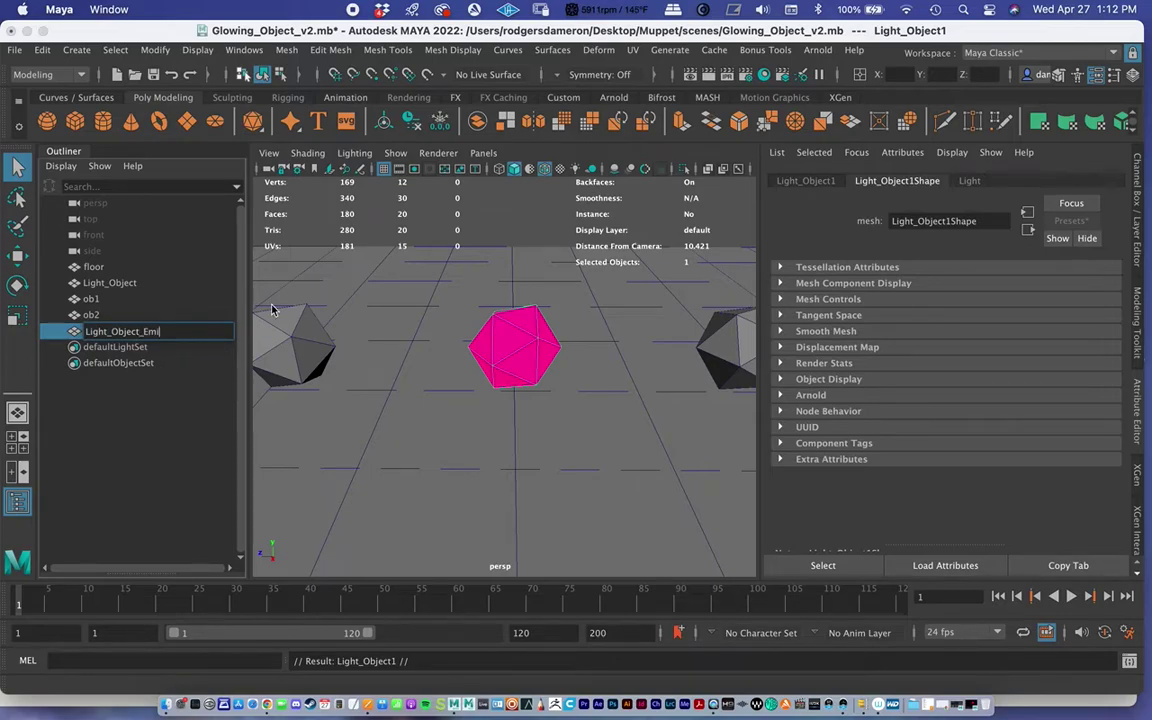
key("Return")
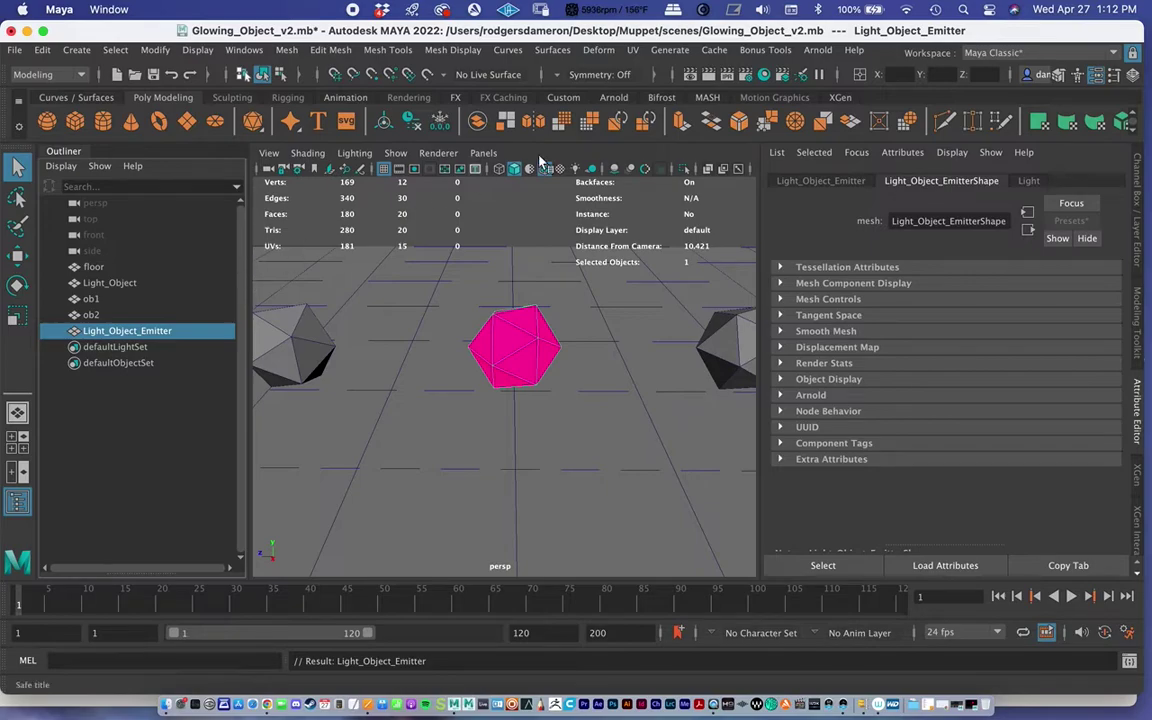
Step: Convert Light_Object_Emitter into an Arnold mesh light
left_click(818, 50)
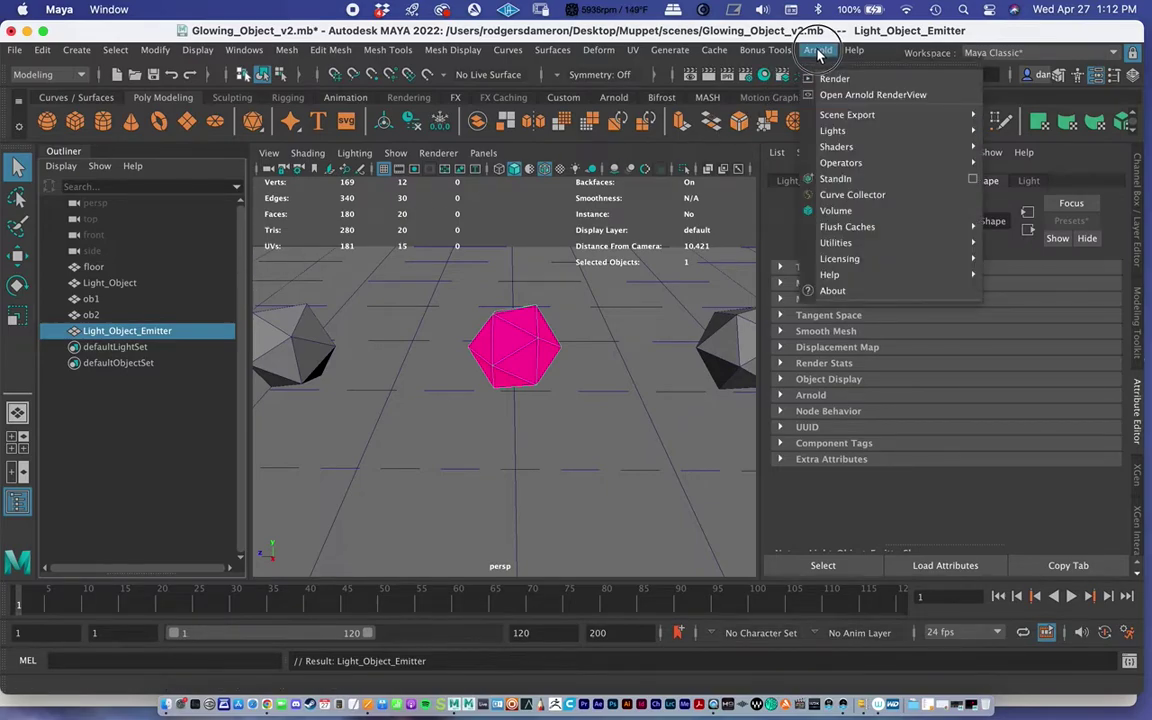
mouse_move(836, 146)
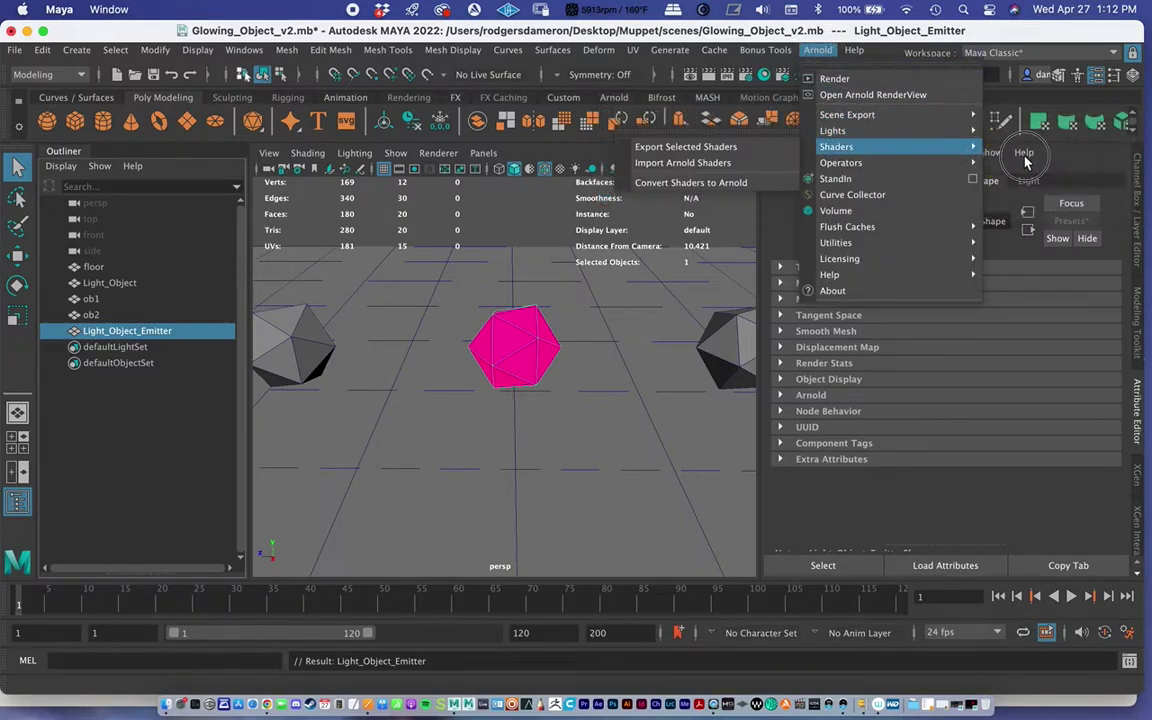
mouse_move(900, 130)
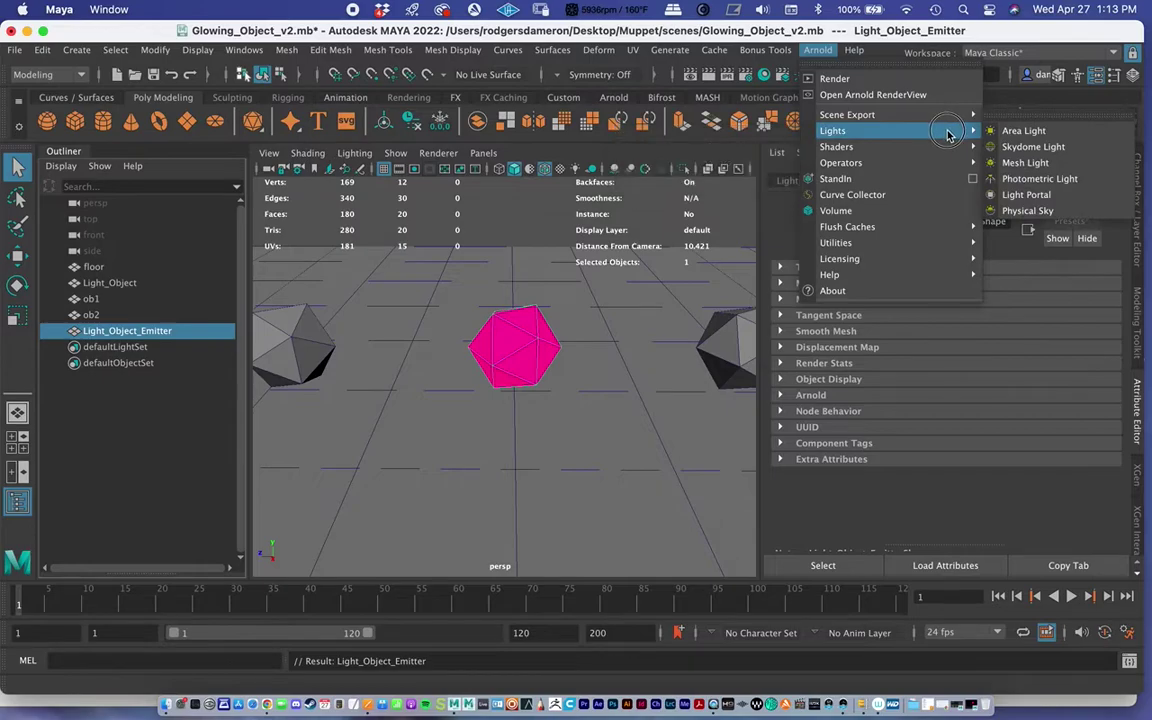
left_click(1018, 165)
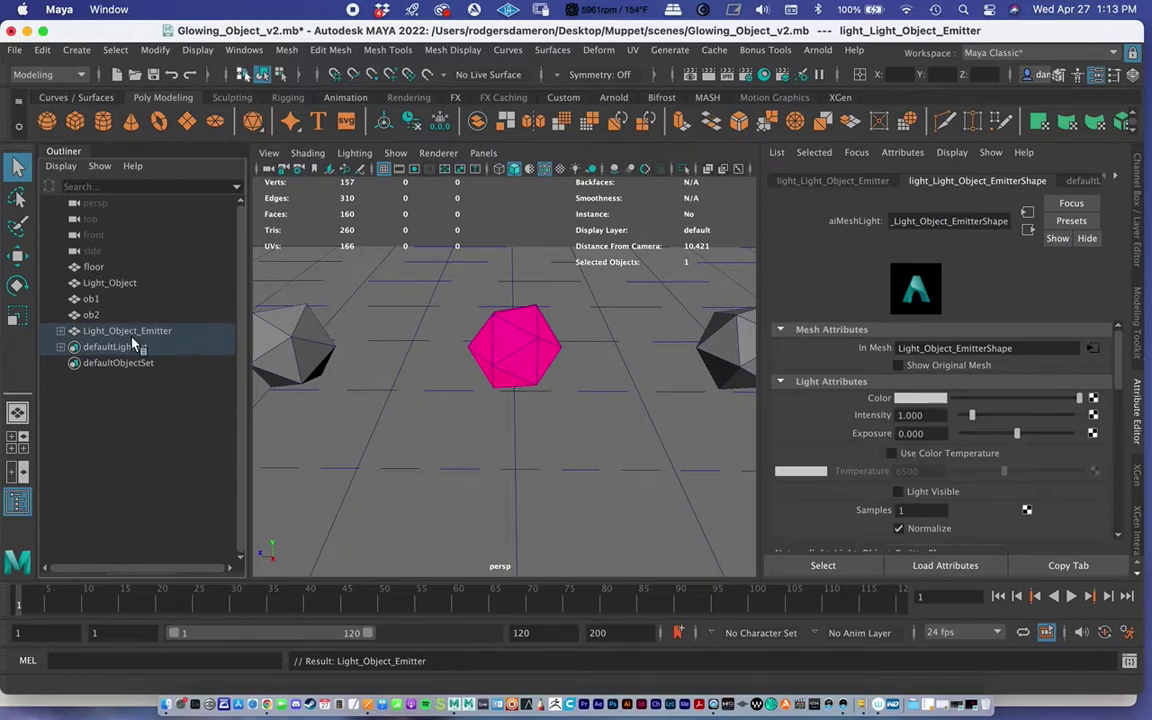
Step: Hide the original Light_Object so only the mesh light's wireframe is displayed in the middle of the scene
left_click(92, 315)
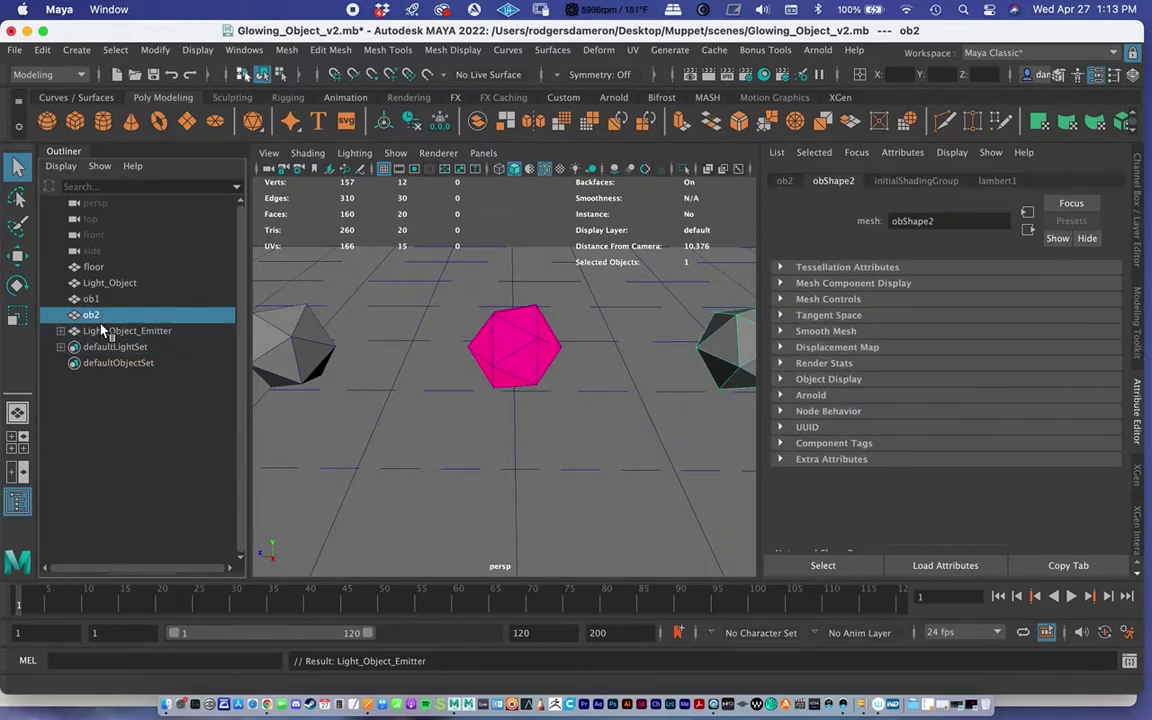
left_click(103, 287)
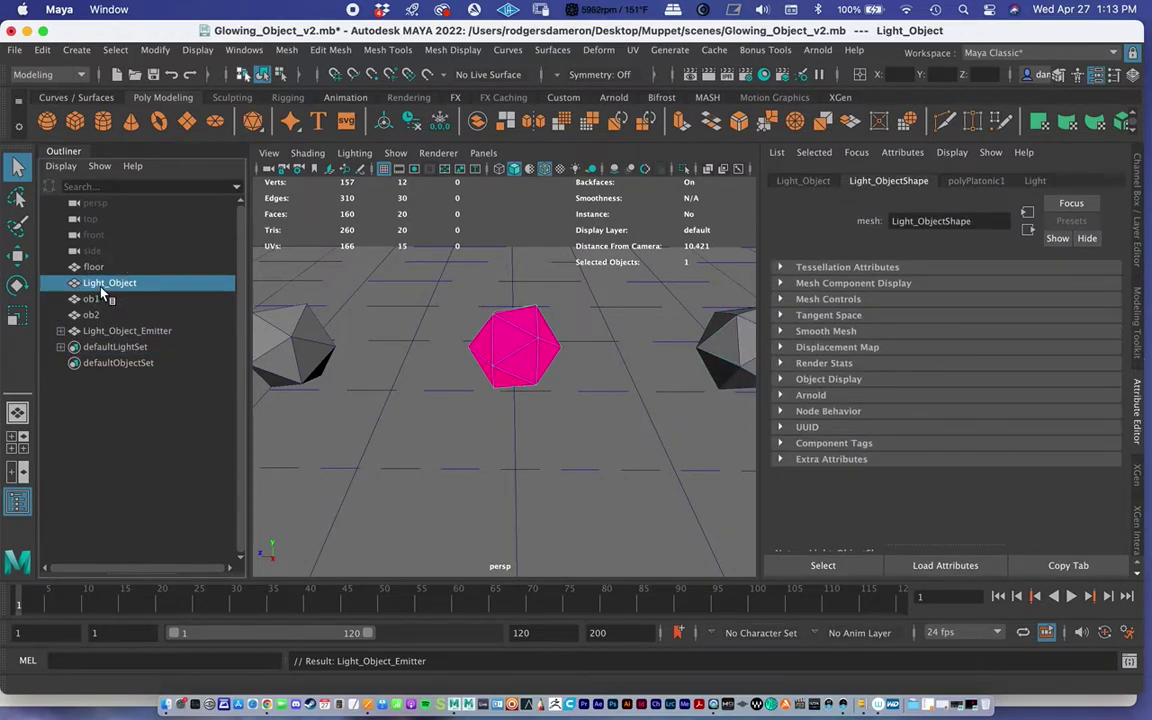
key("h")
left_click(92, 266)
left_click(100, 284)
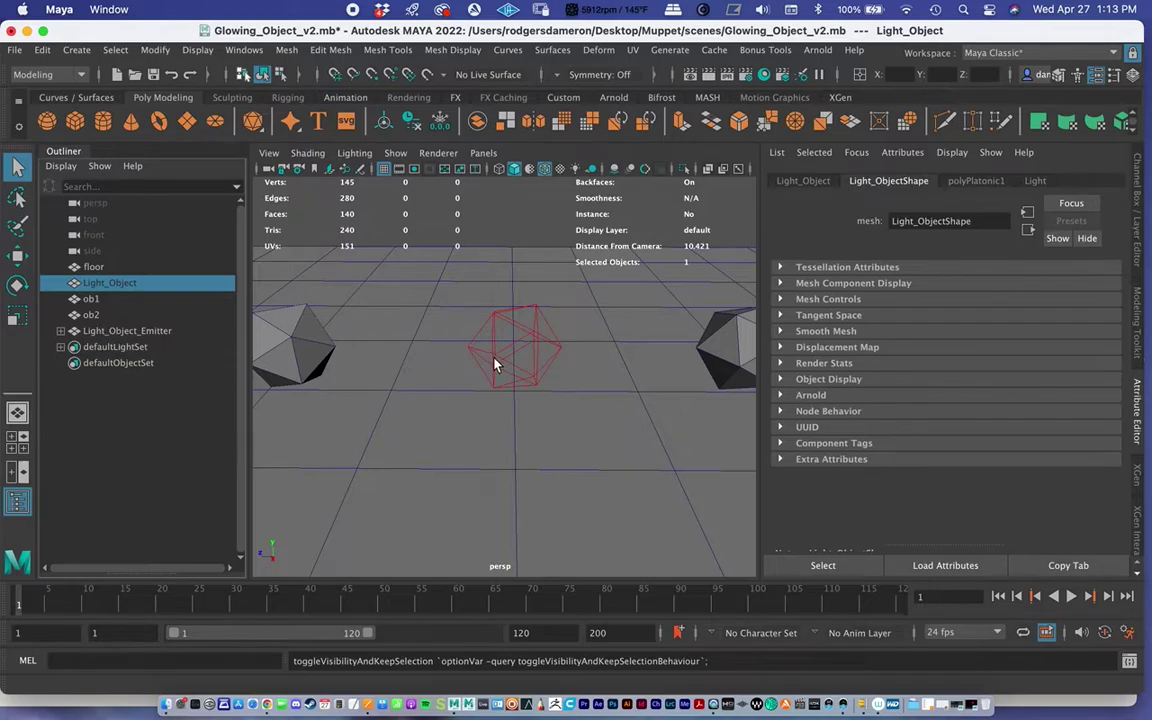
right_click_drag(495, 365, 463, 333, "alt")
mouse_move(463, 333)
left_mouse_down("alt")
mouse_move(512, 334)
mouse_move(470, 333)
left_mouse_up("alt")
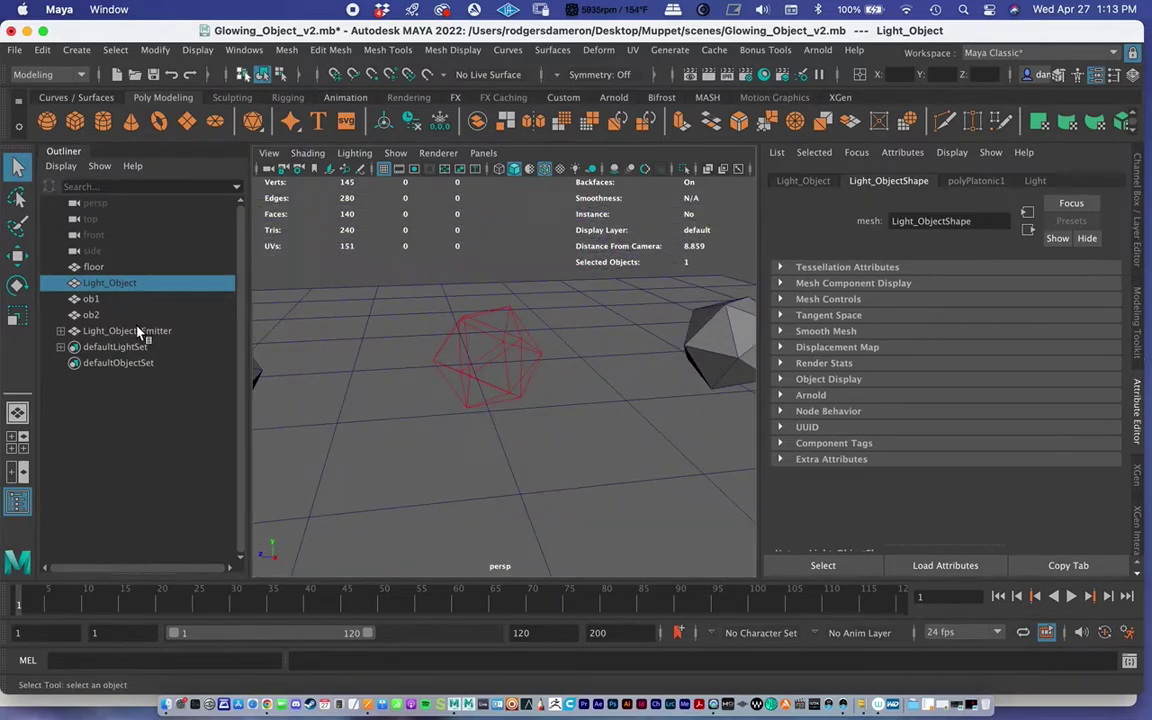
Step: Expand Light_Object_Emitter and select its child mesh light, light_Light_Object_Emitter
left_click(138, 331)
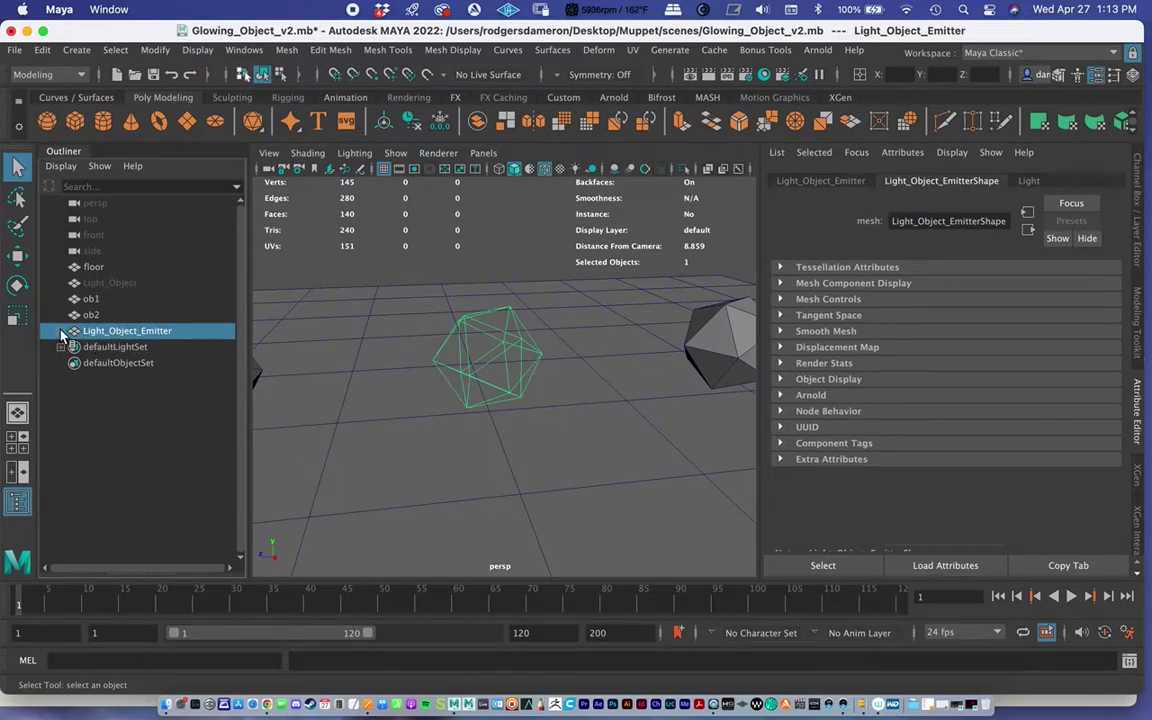
left_click(62, 332)
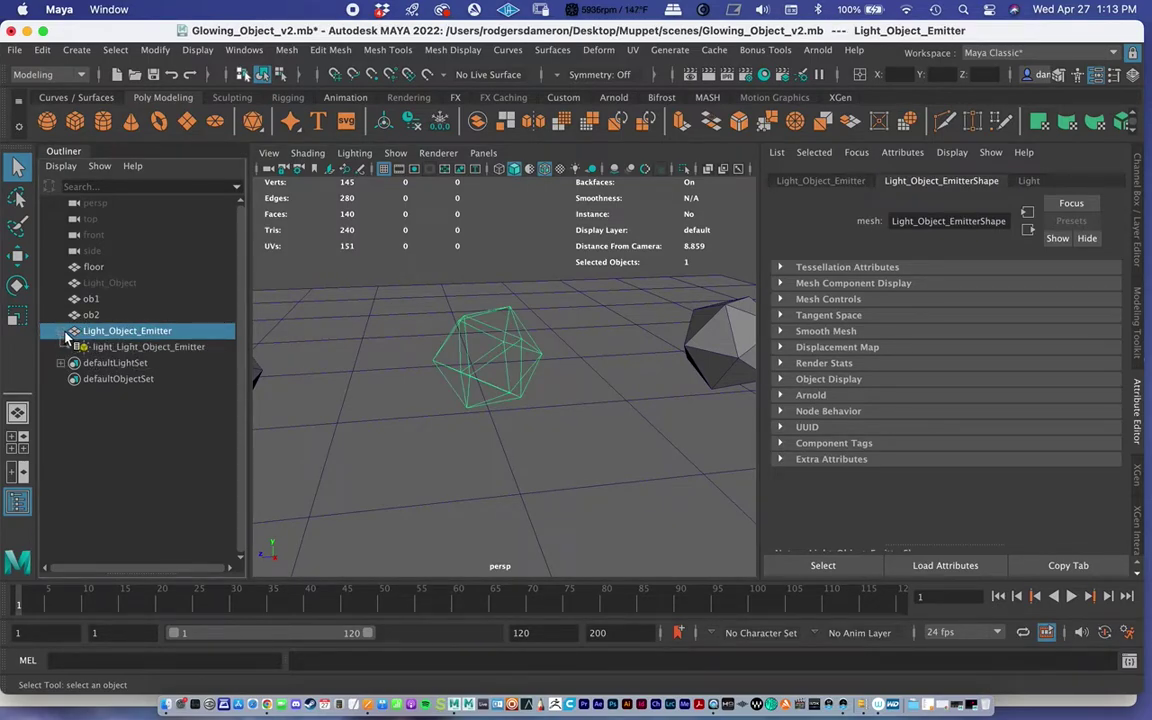
left_click(101, 347)
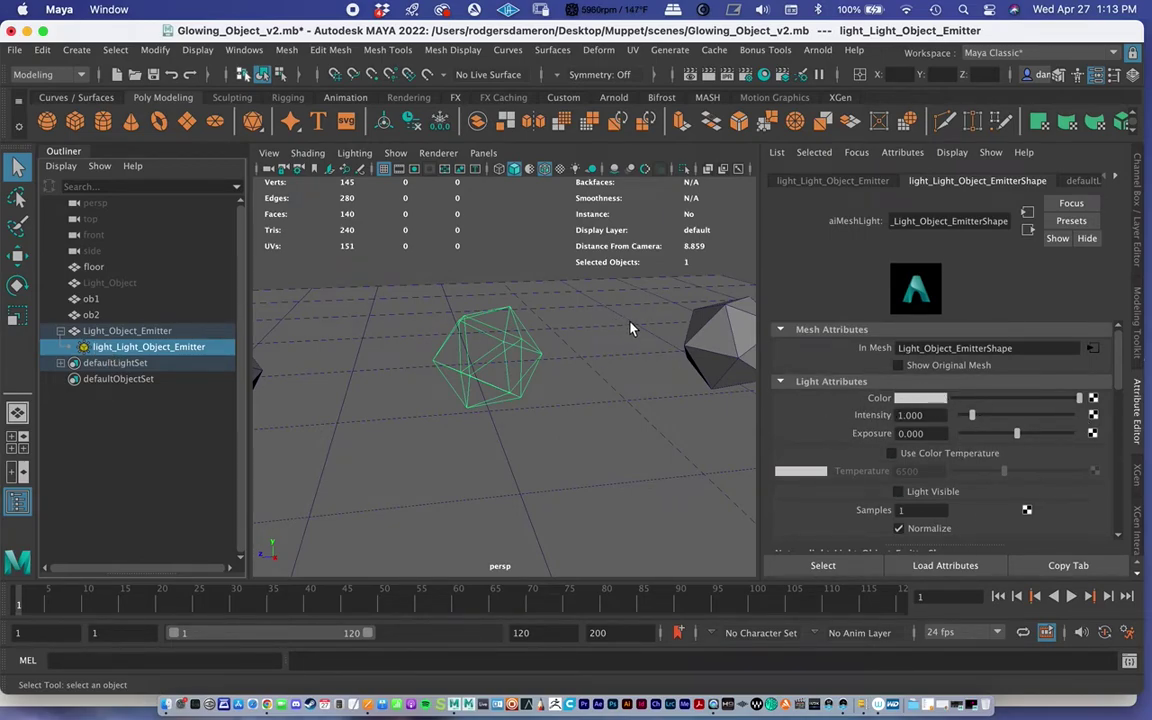
scroll(604, 314, "up", 5)
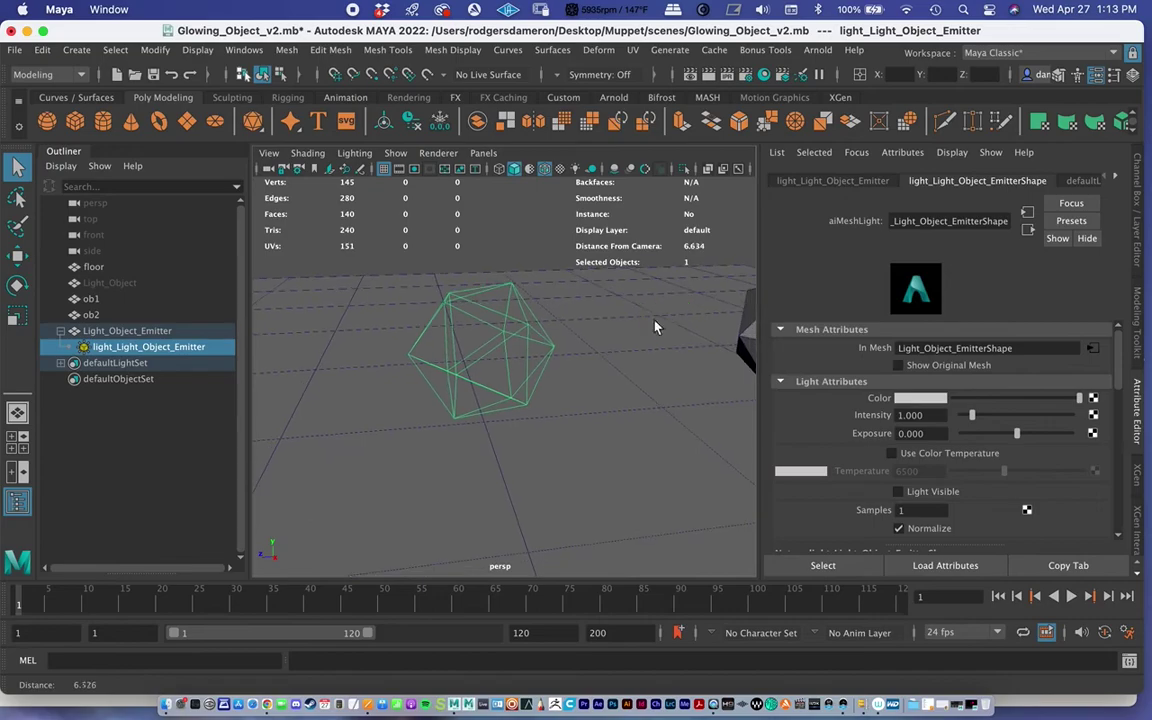
left_click(815, 51)
key("Escape")
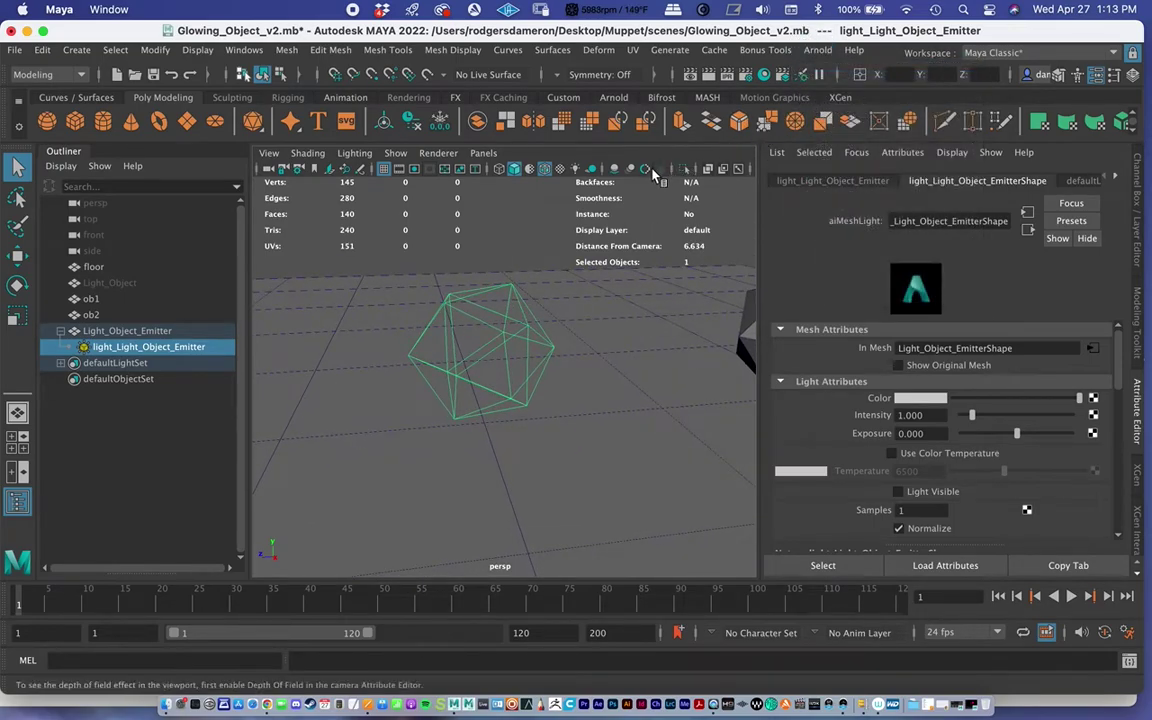
Step: Restore the Arnold render window and examine the light that the mesh light casts on the floor
left_click(978, 704)
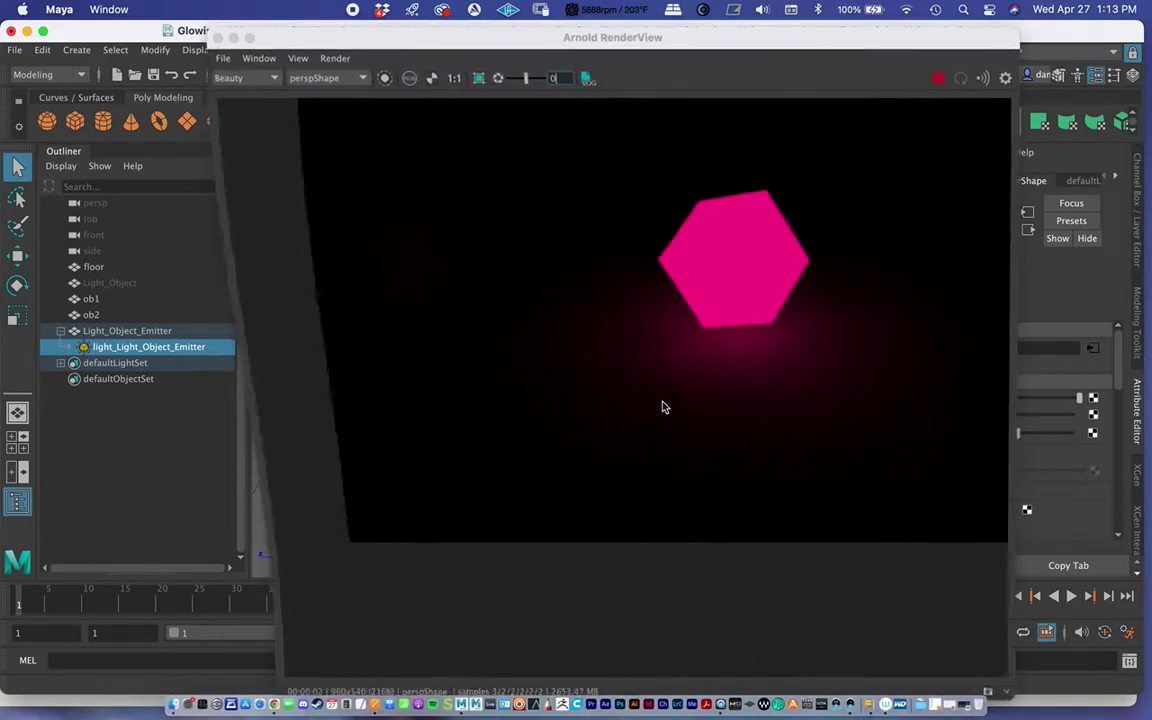
left_click_drag(432, 40, 281, 33)
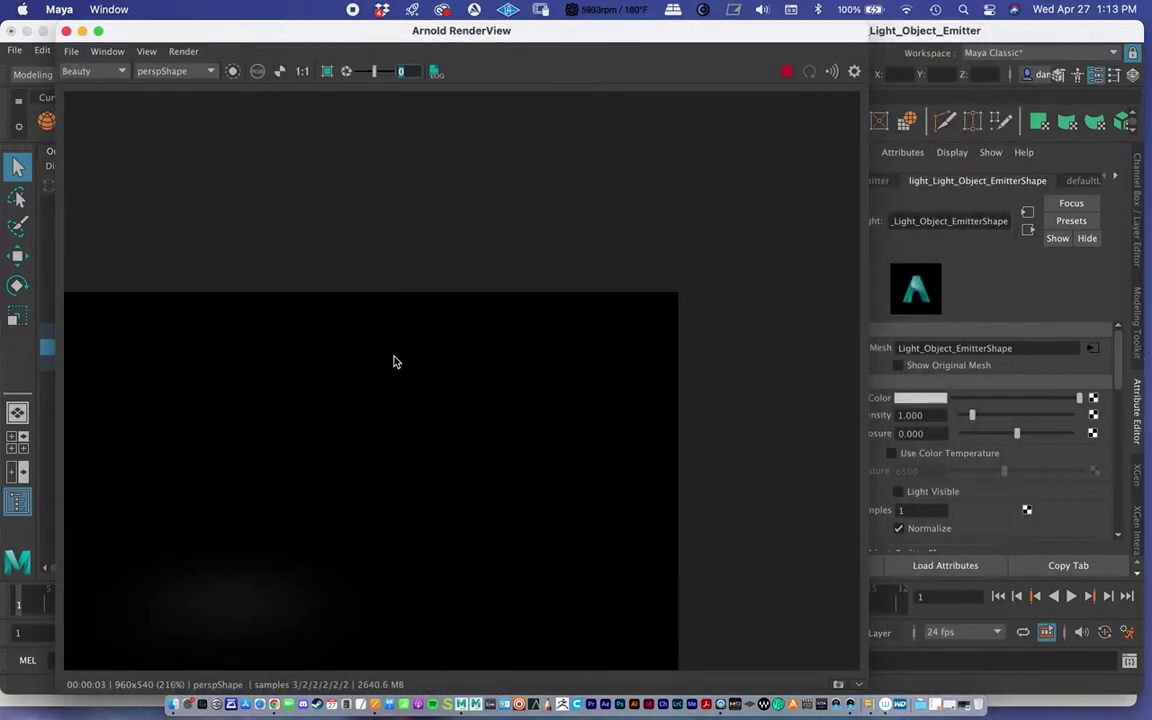
middle_click_drag(499, 157, 643, 100)
left_click(463, 285)
scroll(463, 285, "down", 2)
left_click(172, 30)
Step: Set the mesh light's intensity to 10 and bring its updated render into view
left_click_drag(175, 33, 39, 532)
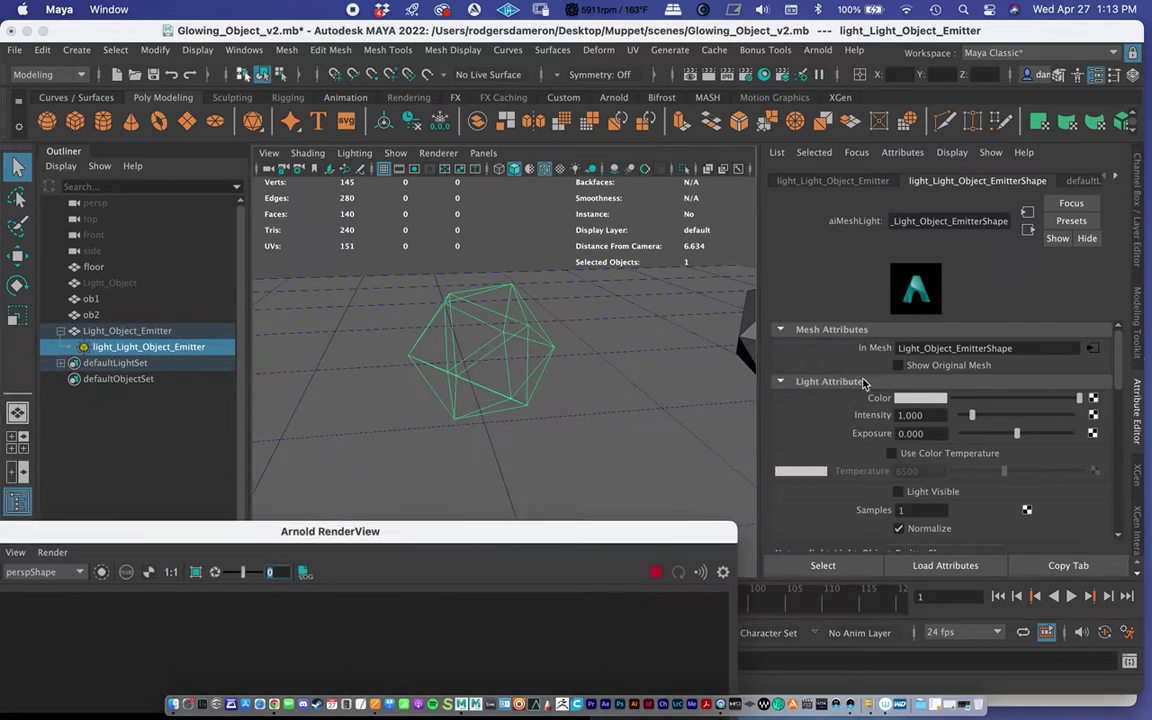
left_click_drag(975, 416, 1072, 416)
left_click_drag(473, 531, 440, 30)
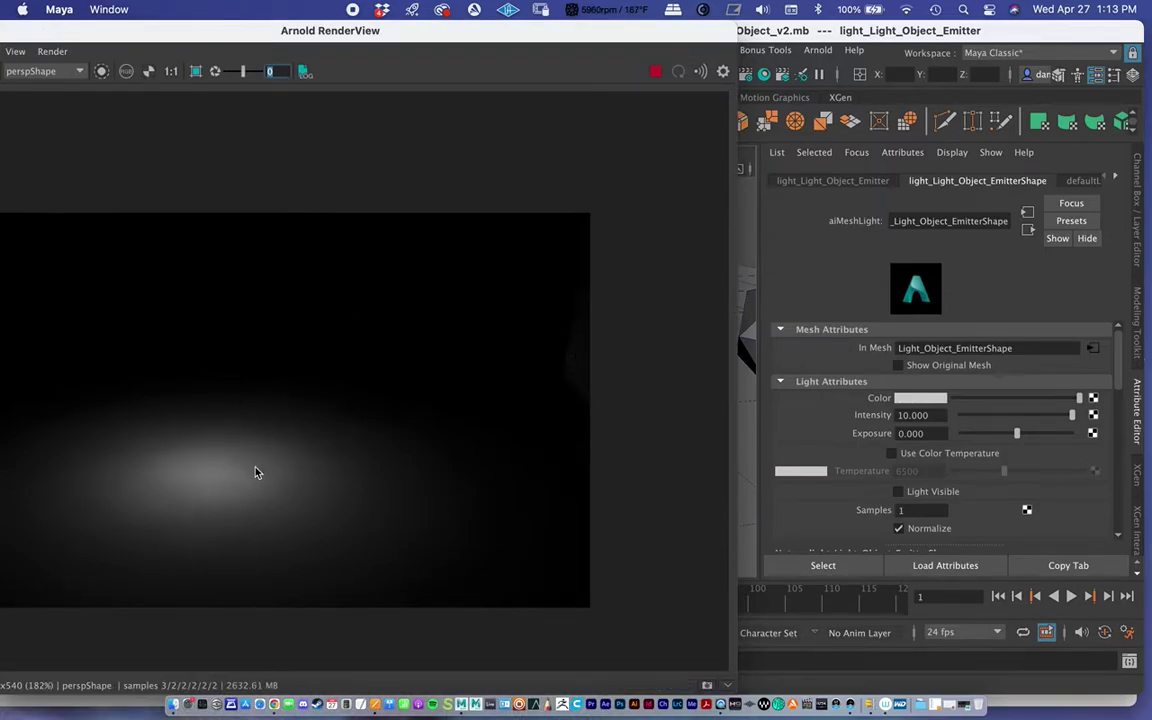
Step: Set the mesh light's color to hot pink and bring the whole render into view
left_click(912, 400)
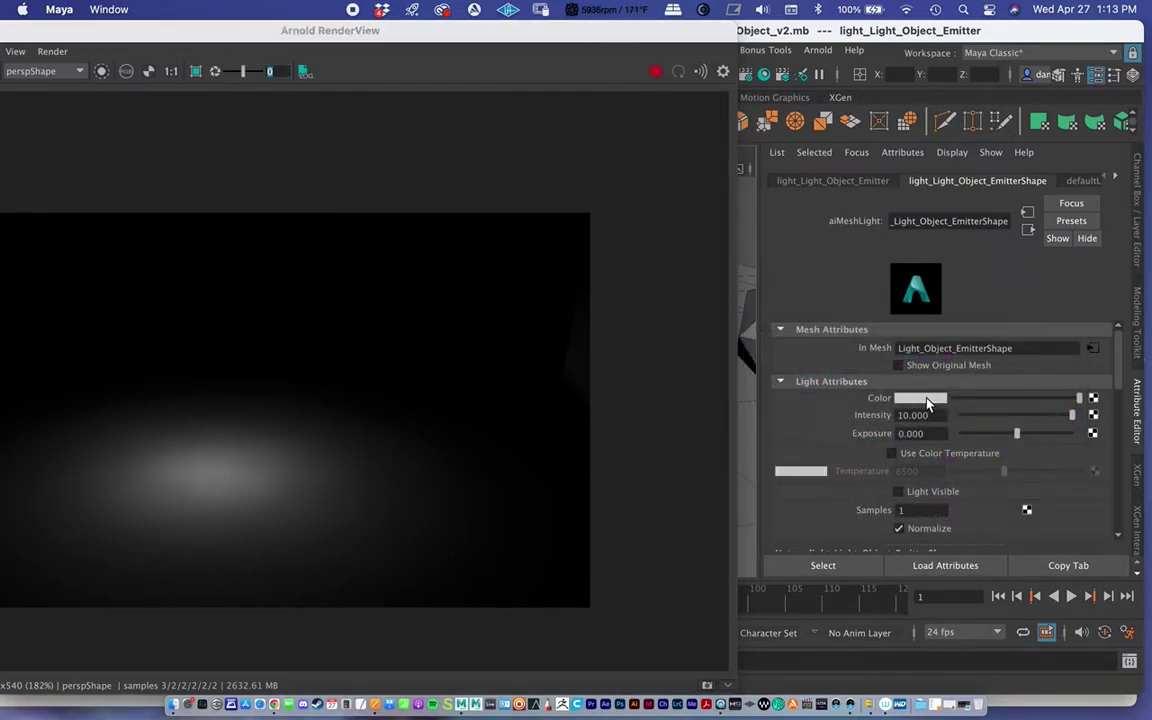
left_click(920, 399)
left_click(965, 458)
left_click_drag(965, 460, 960, 465)
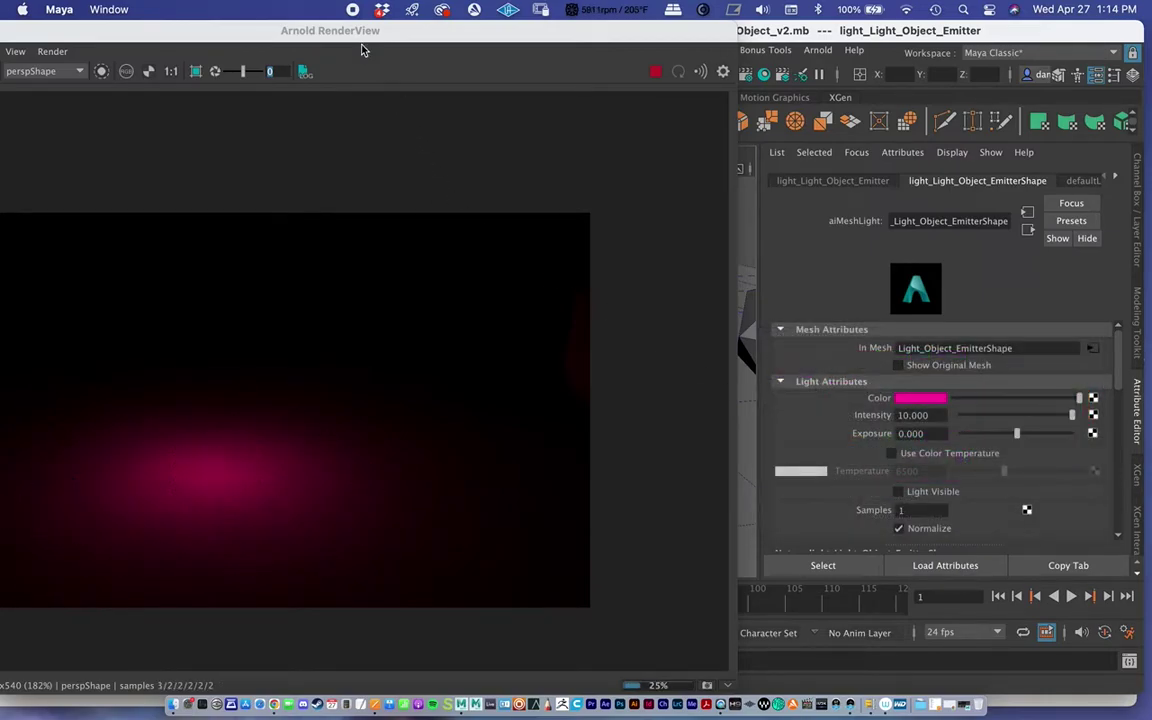
left_click_drag(340, 34, 426, 52)
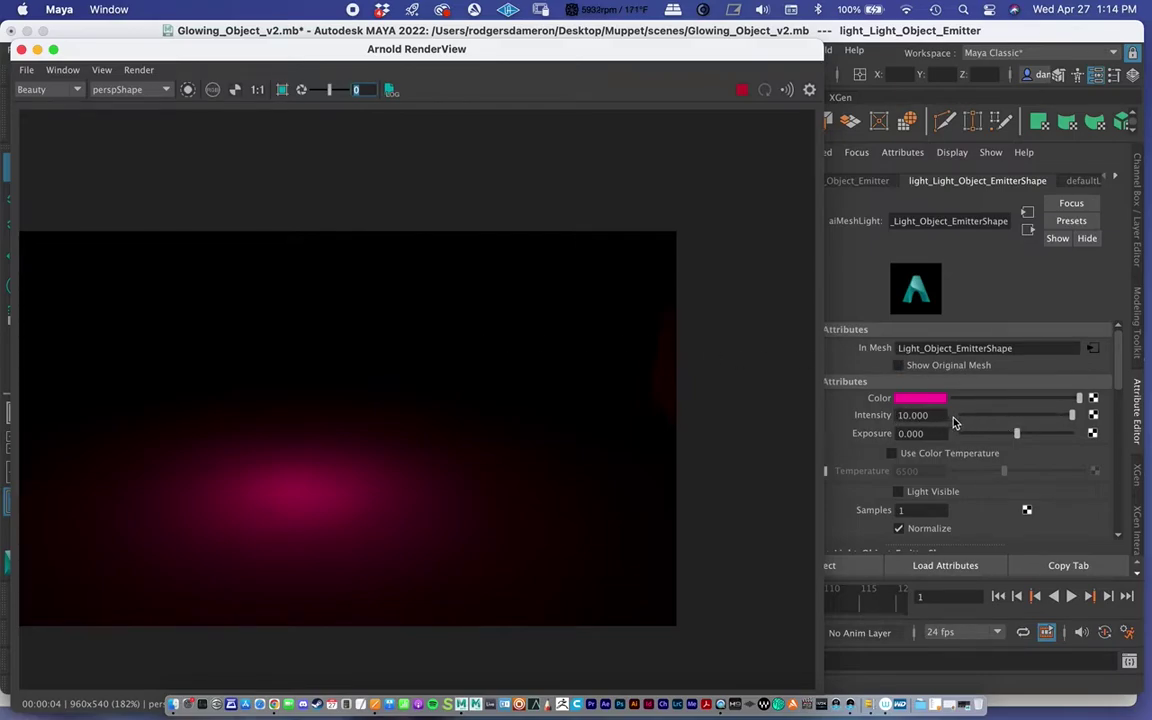
left_click(1058, 419)
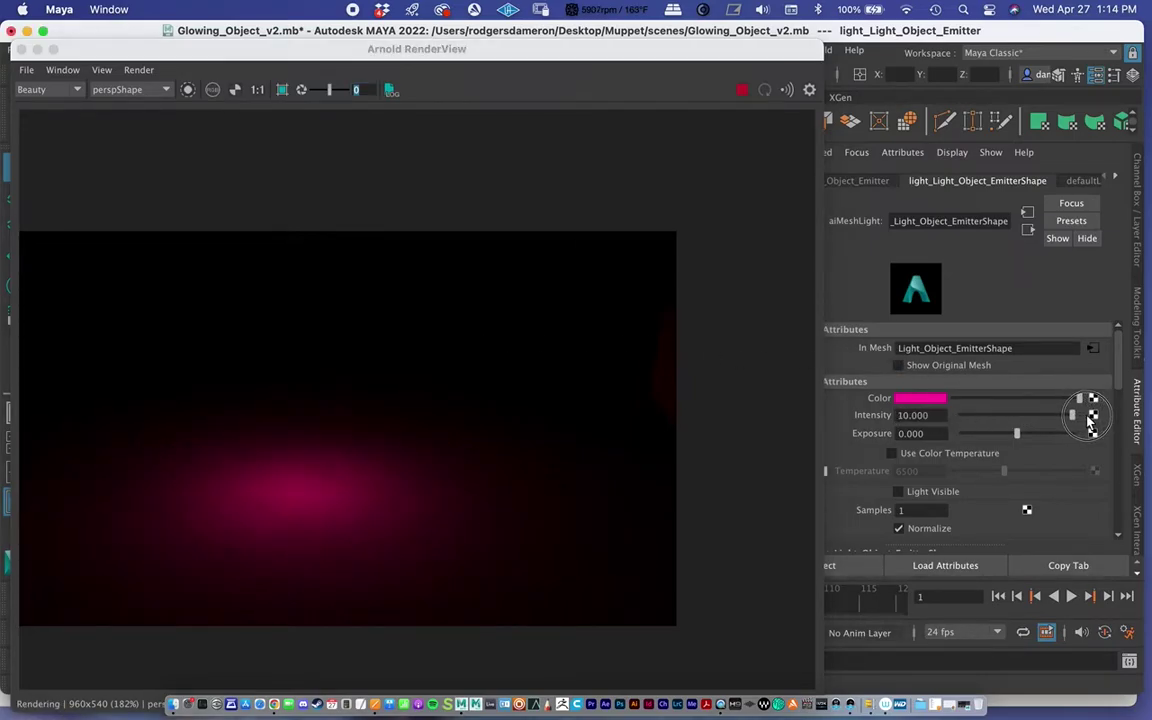
left_click_drag(616, 62, 648, 85)
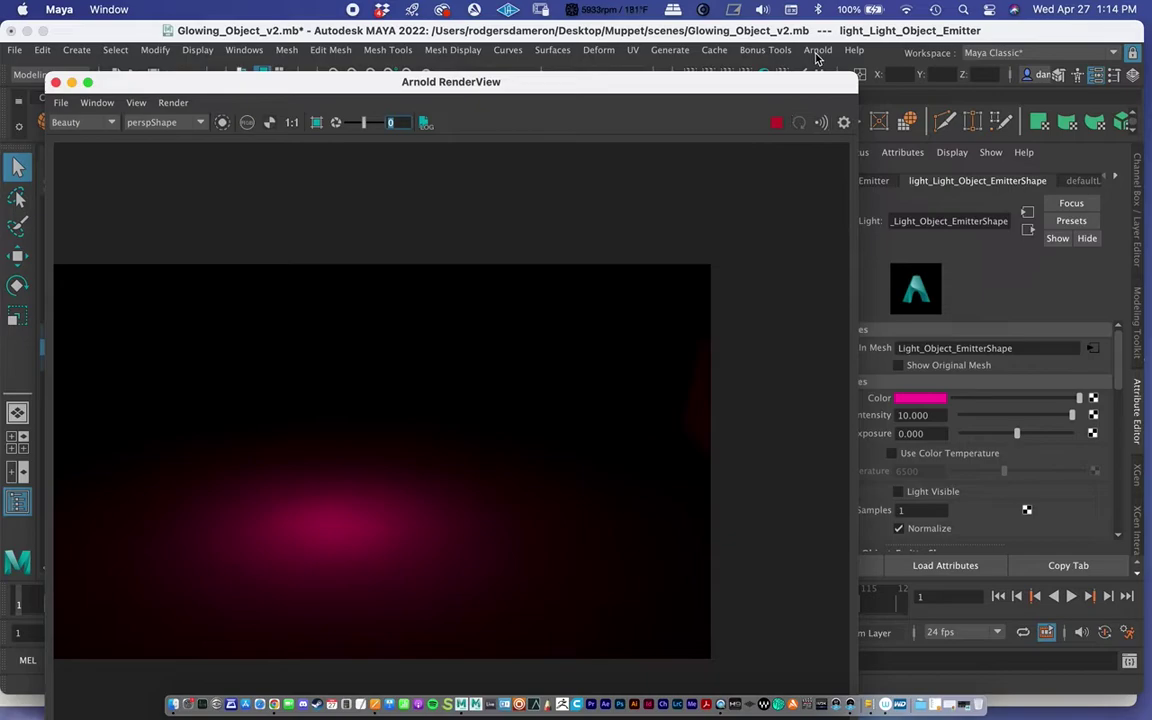
left_click(817, 50)
mouse_move(830, 131)
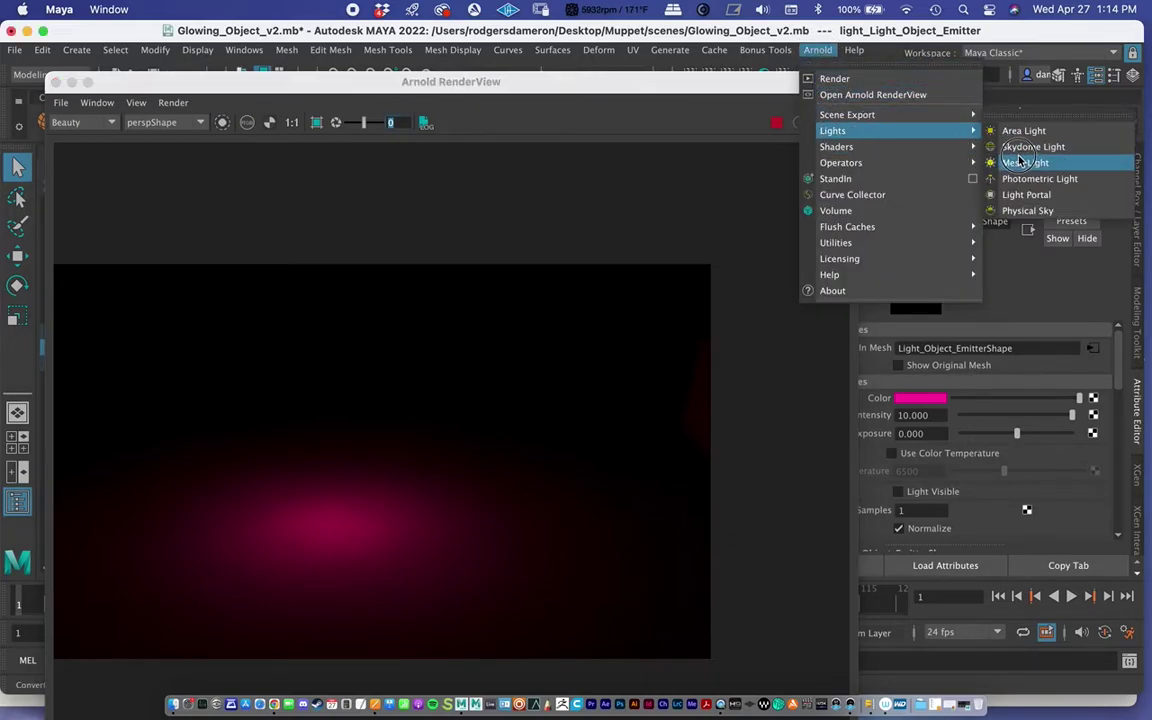
Step: Set the mesh light's intensity to 120 with the whole Arnold render in view
left_click(686, 92)
left_click_drag(686, 92, 688, 55)
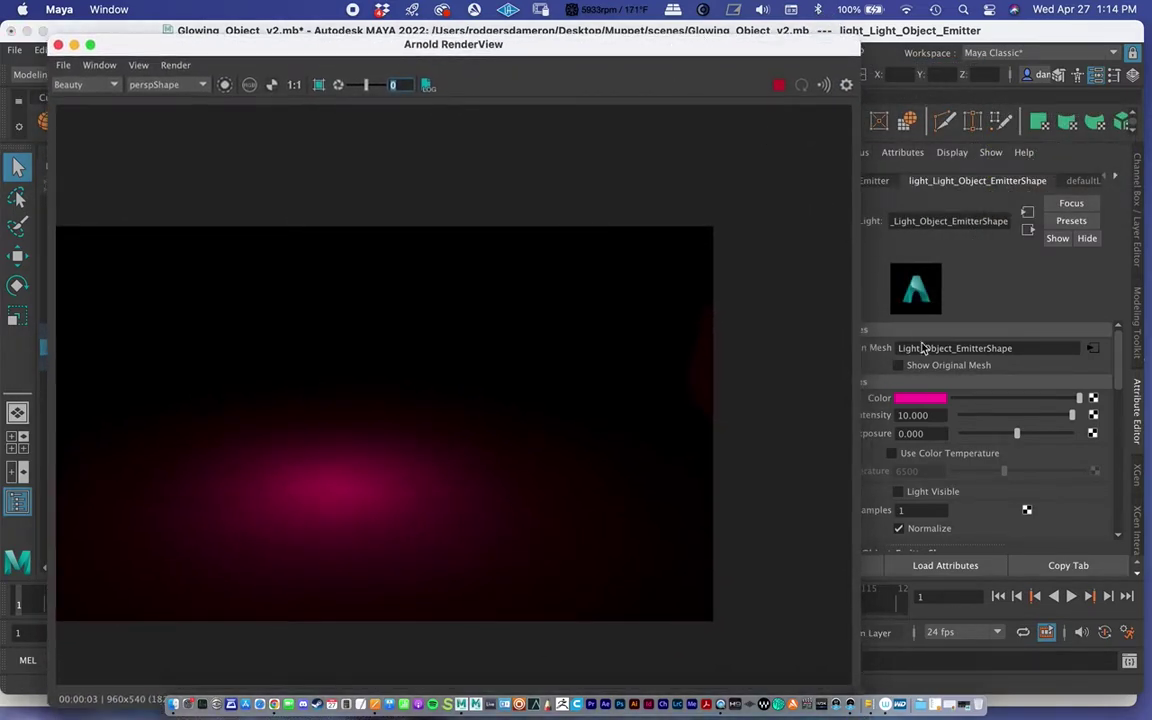
left_click(1068, 415)
left_click(932, 415)
double_click(932, 415)
type("120")
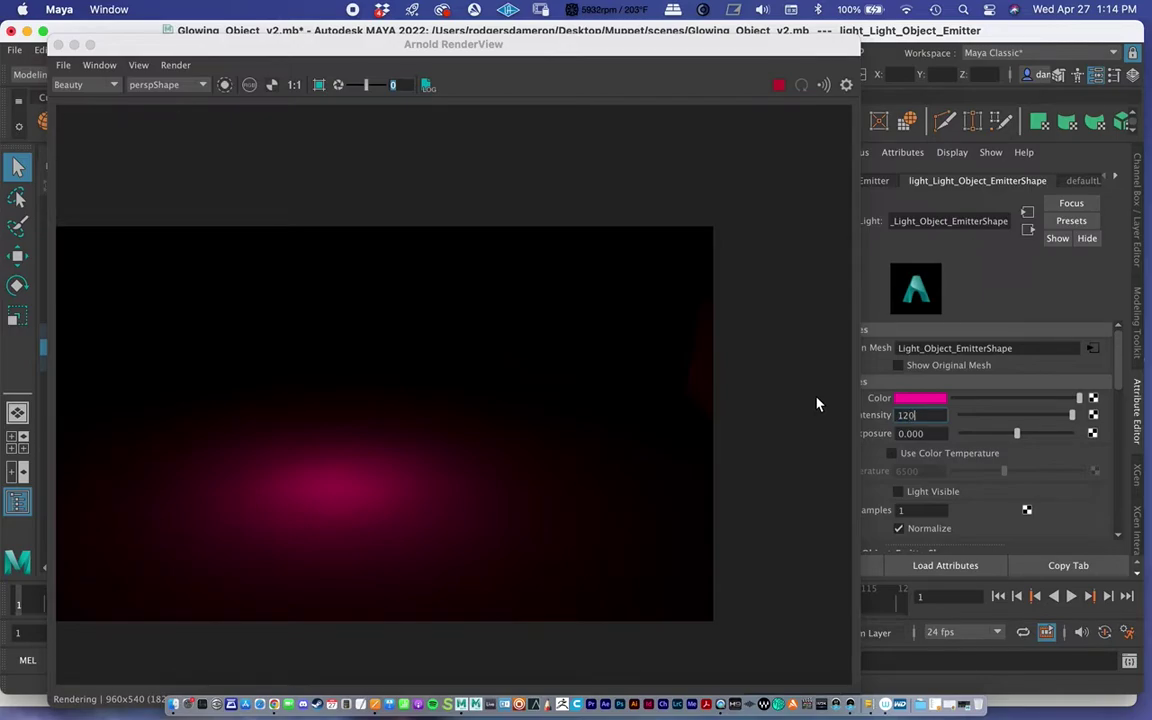
key("Return")
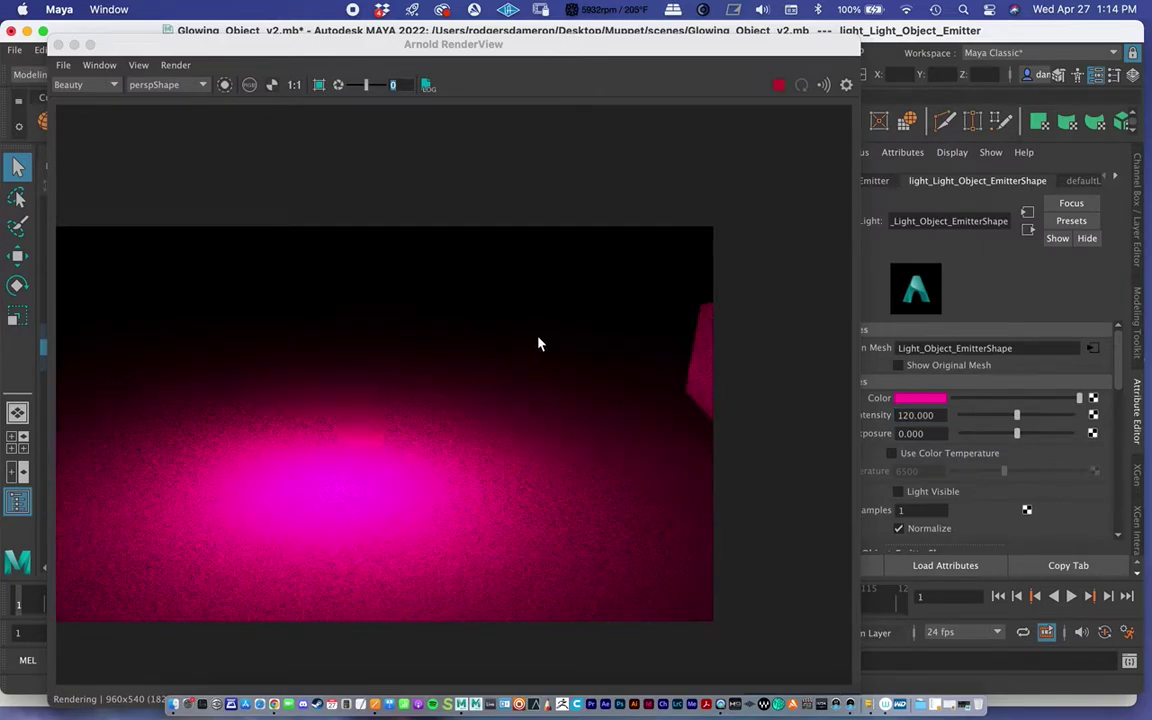
Step: Set the mesh light's intensity to 175, judging its glow on the floor and neighbouring objects in the render
left_click_drag(507, 47, 525, 262)
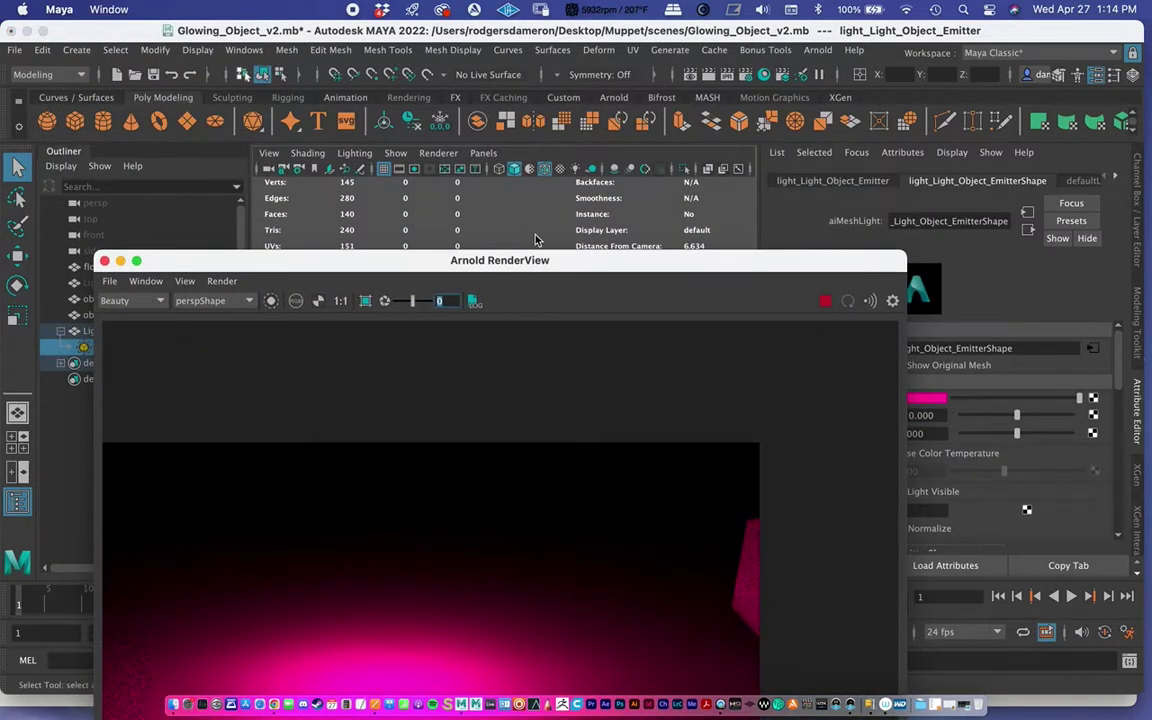
mouse_move(510, 200)
right_mouse_down("alt")
mouse_move(481, 200)
mouse_move(522, 200)
mouse_move(500, 215)
right_mouse_up("alt")
left_click_drag(455, 265, 400, 173)
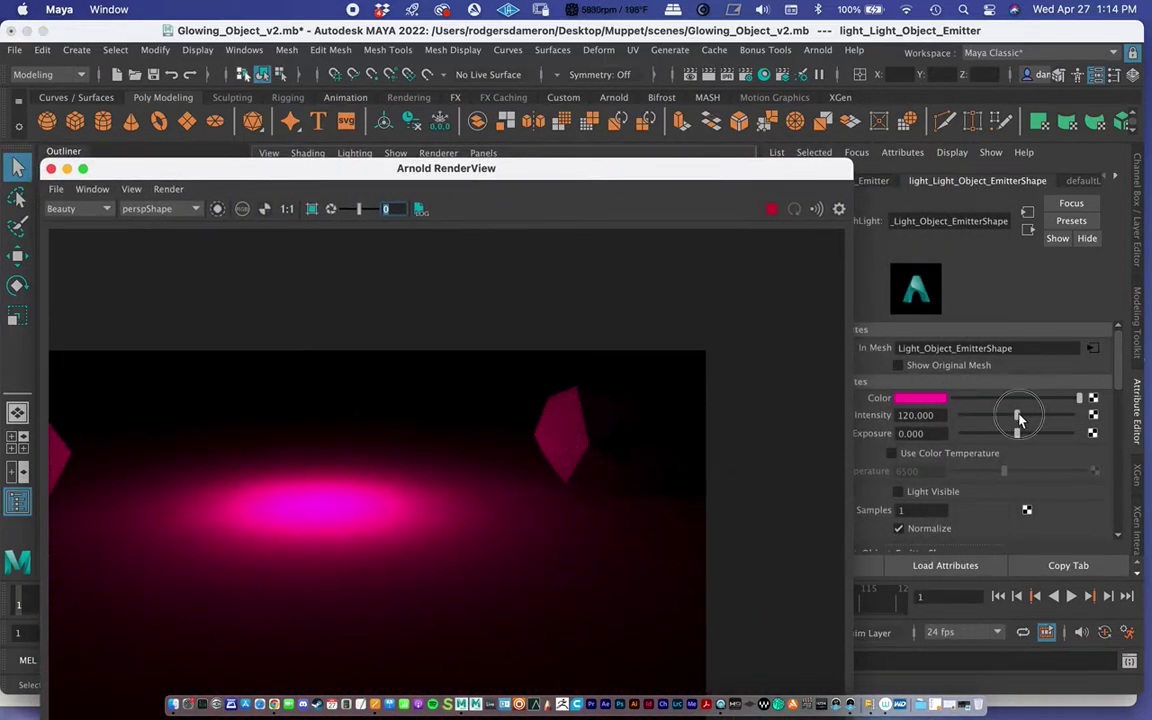
left_click_drag(1018, 416, 1042, 417)
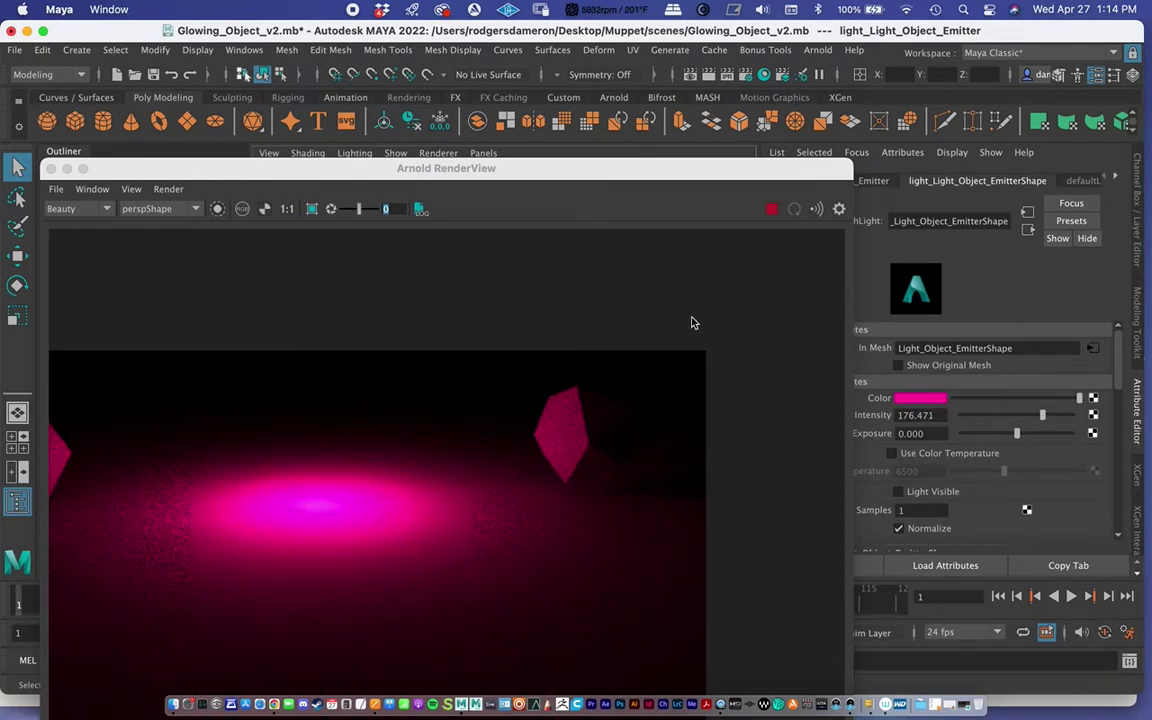
type("175")
key("Return")
Step: Group Light_Object with Light_Object_Emitter and rename the group Light_Group
left_click_drag(250, 169, 688, 161)
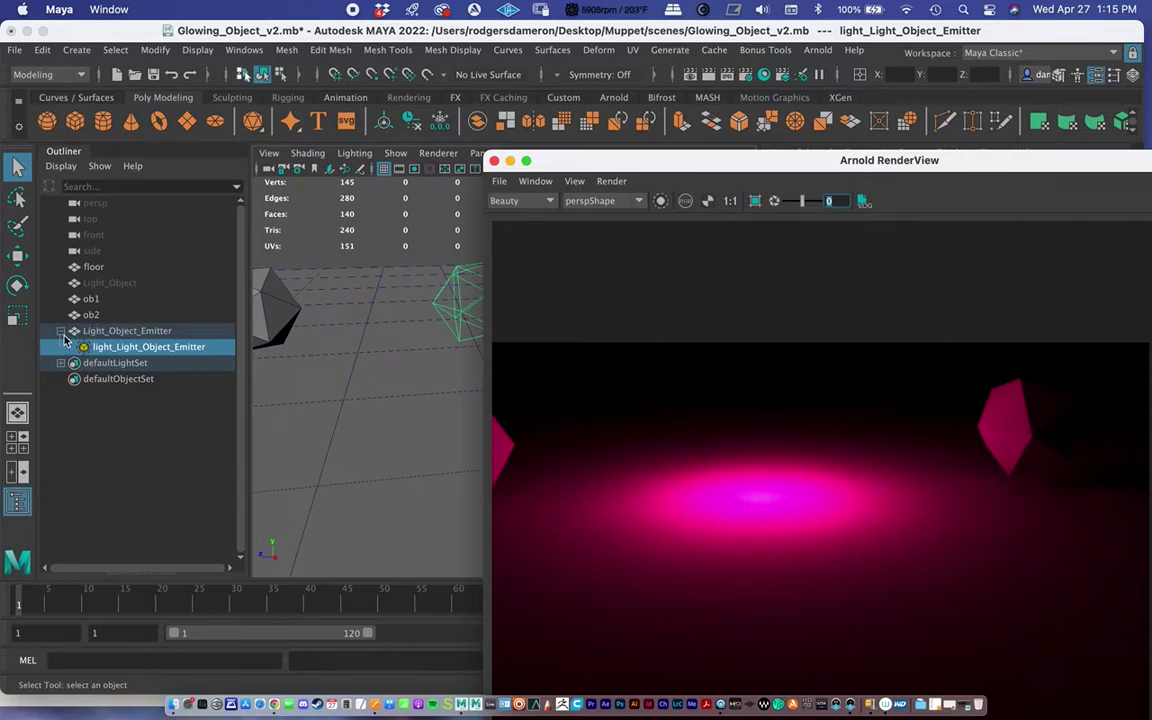
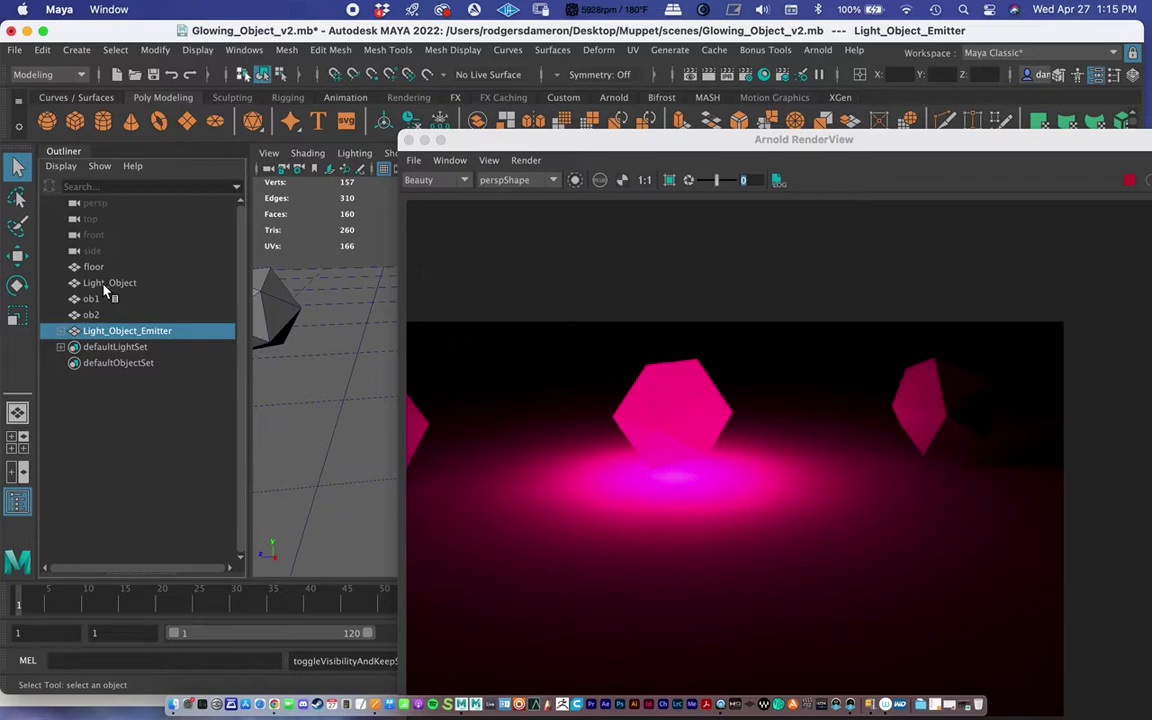
left_click(106, 284, "ctrl")
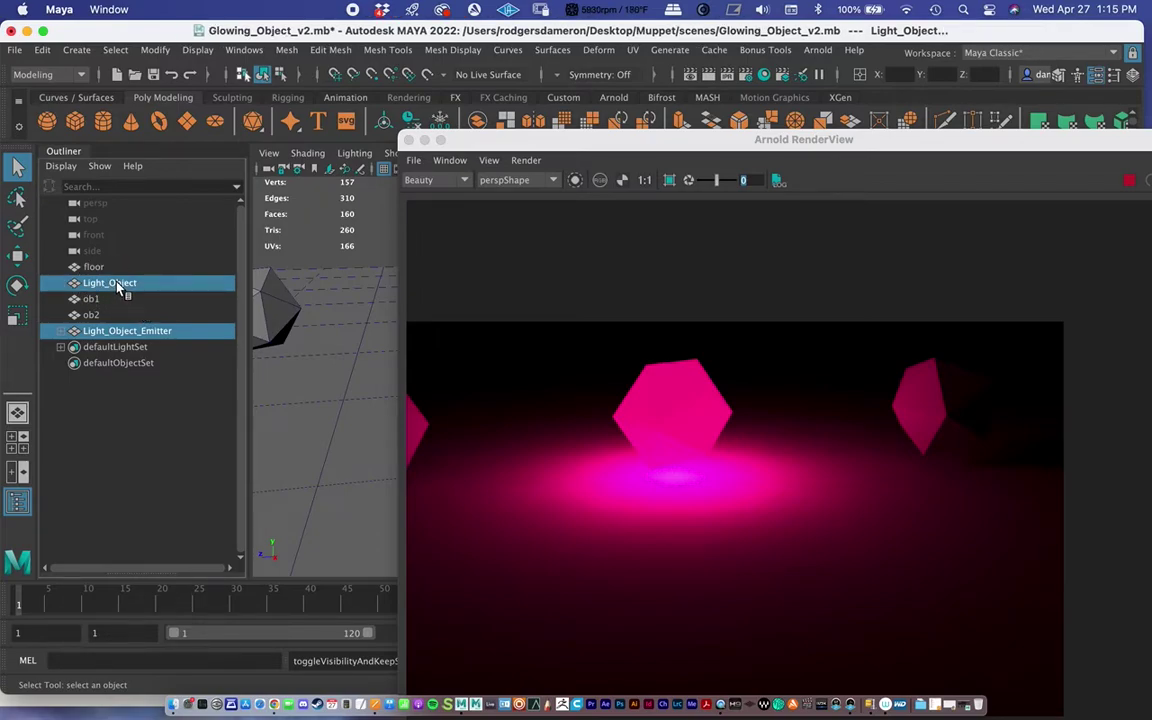
key("ctrl+g")
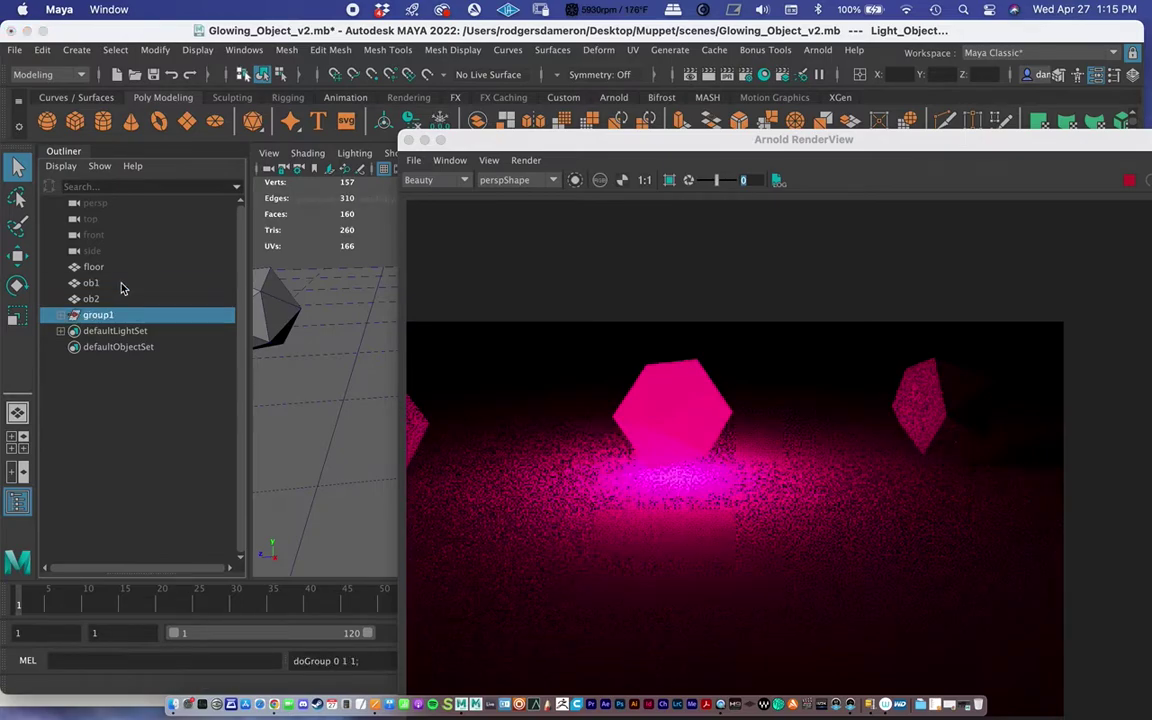
double_click(103, 315)
type("LightG")
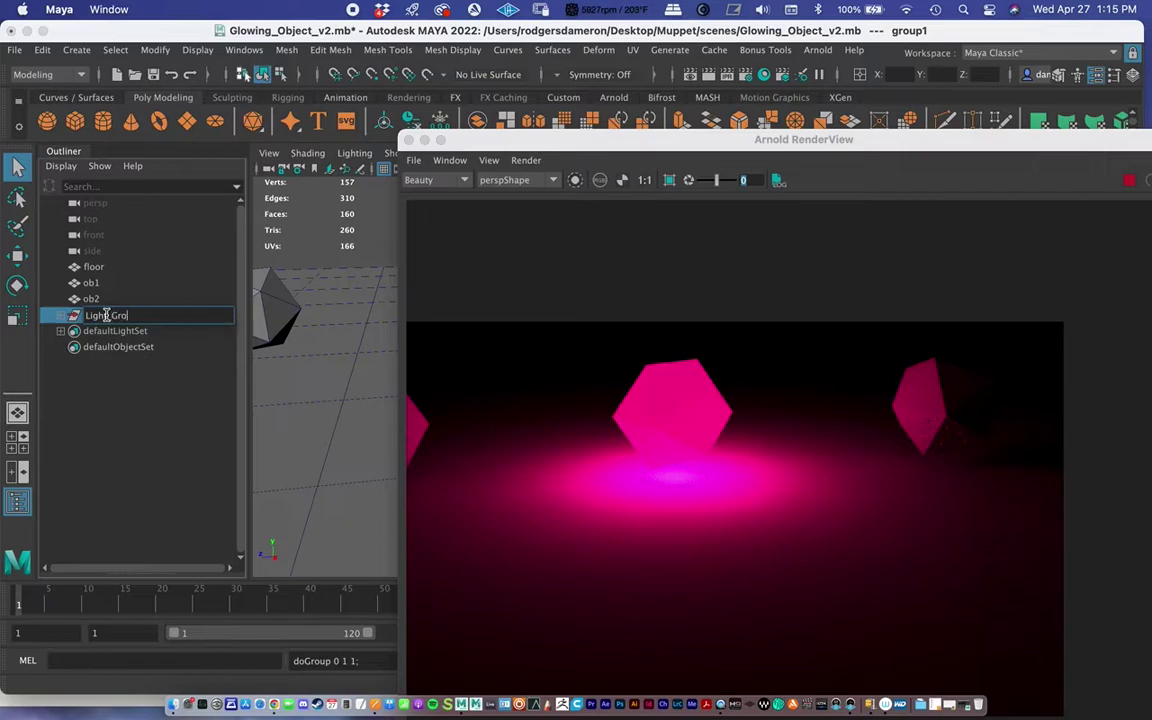
key("Return")
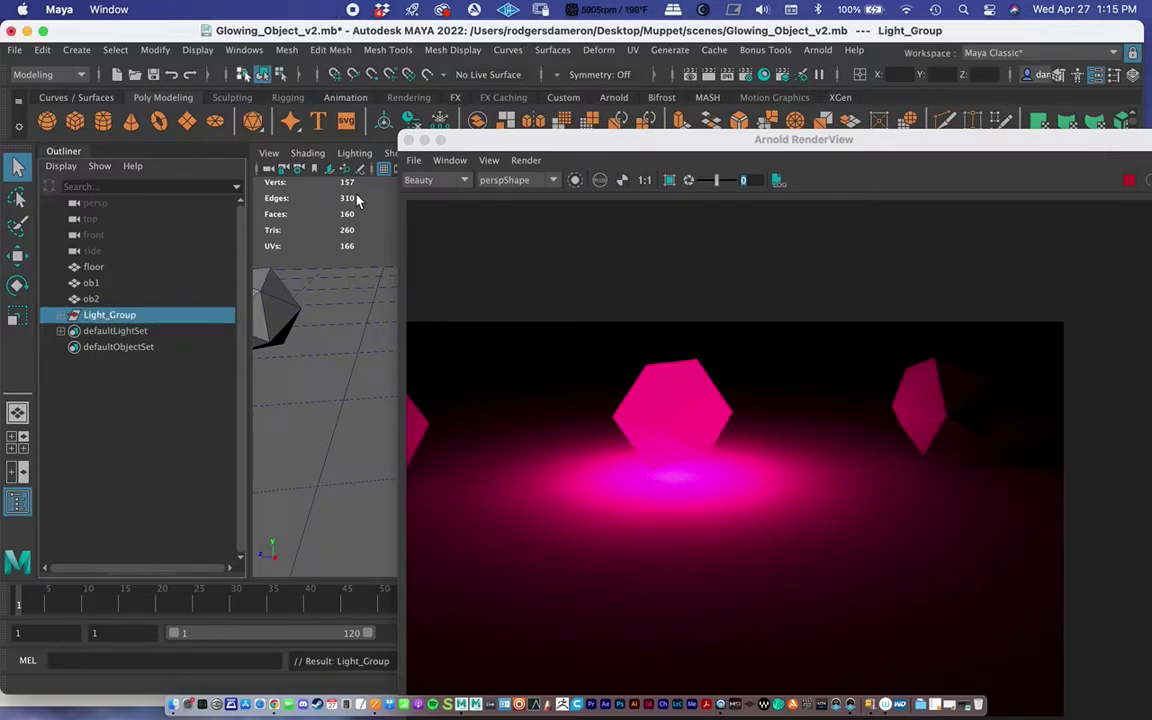
Step: Expand Light_Group and select the Light_Object mesh inside it
left_click_drag(513, 143, 475, 354)
left_click(61, 315)
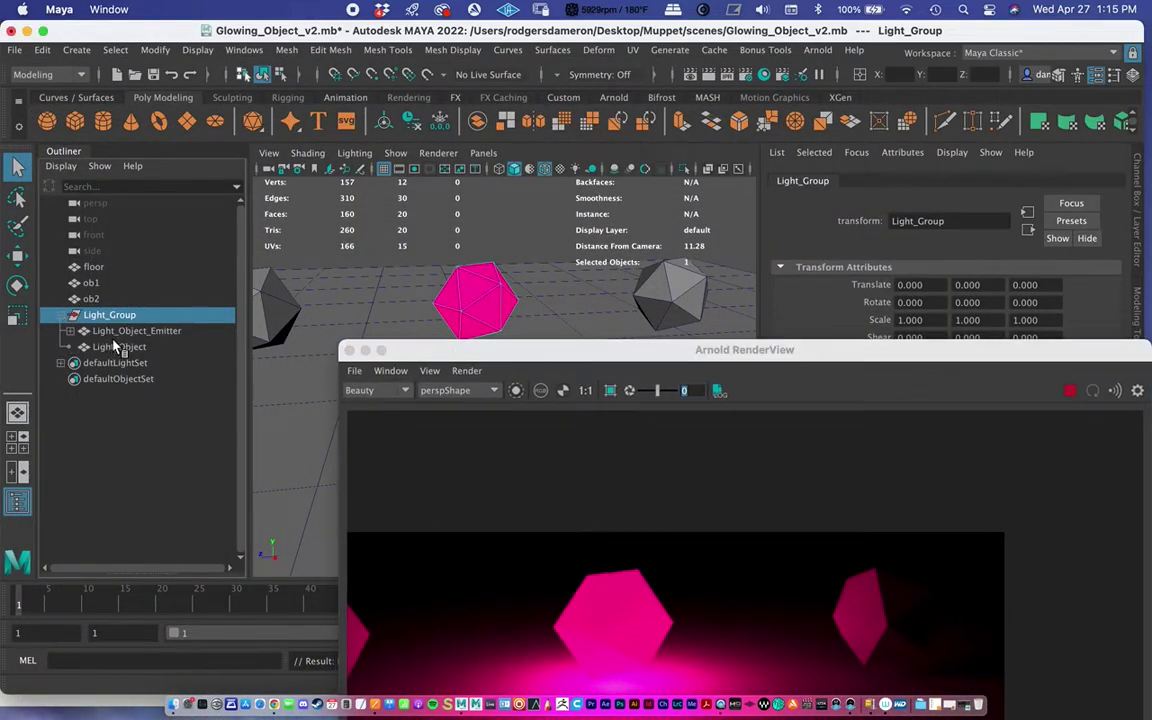
left_click(112, 332)
left_click(115, 347)
Step: Bring up the Hypershade and set the Light material's emission weight to 1, checking the result in the render
left_click_drag(481, 352, 203, 67)
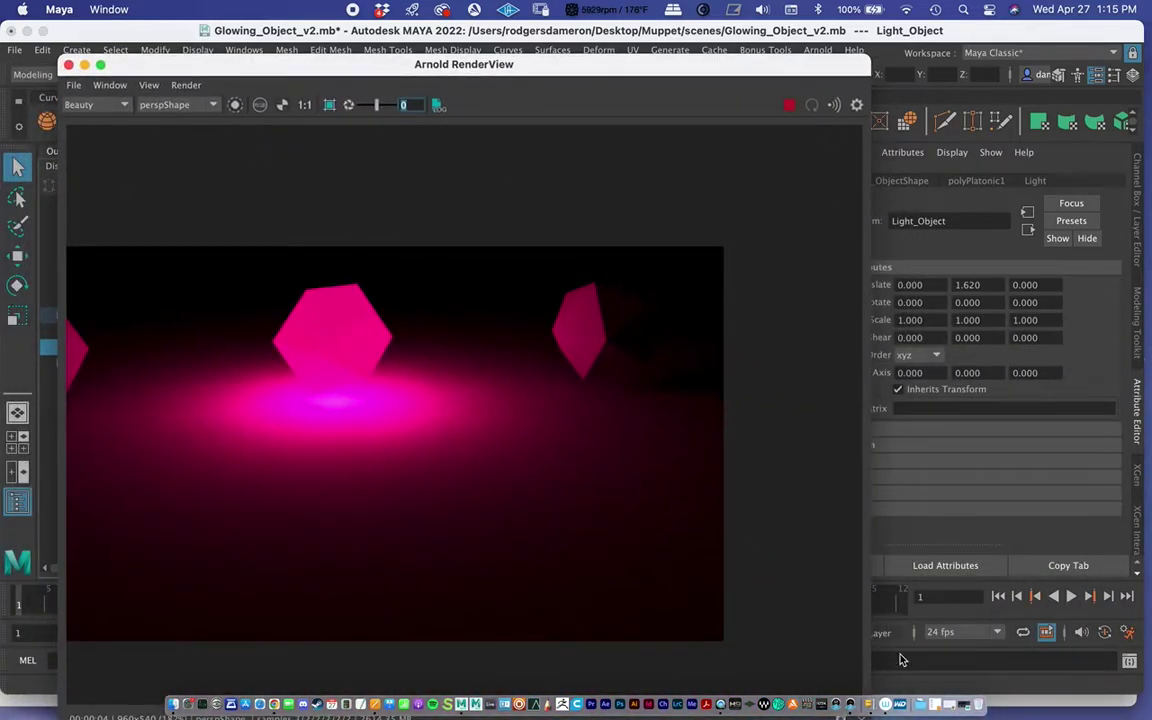
left_click(958, 704)
left_click_drag(797, 107, 785, 484)
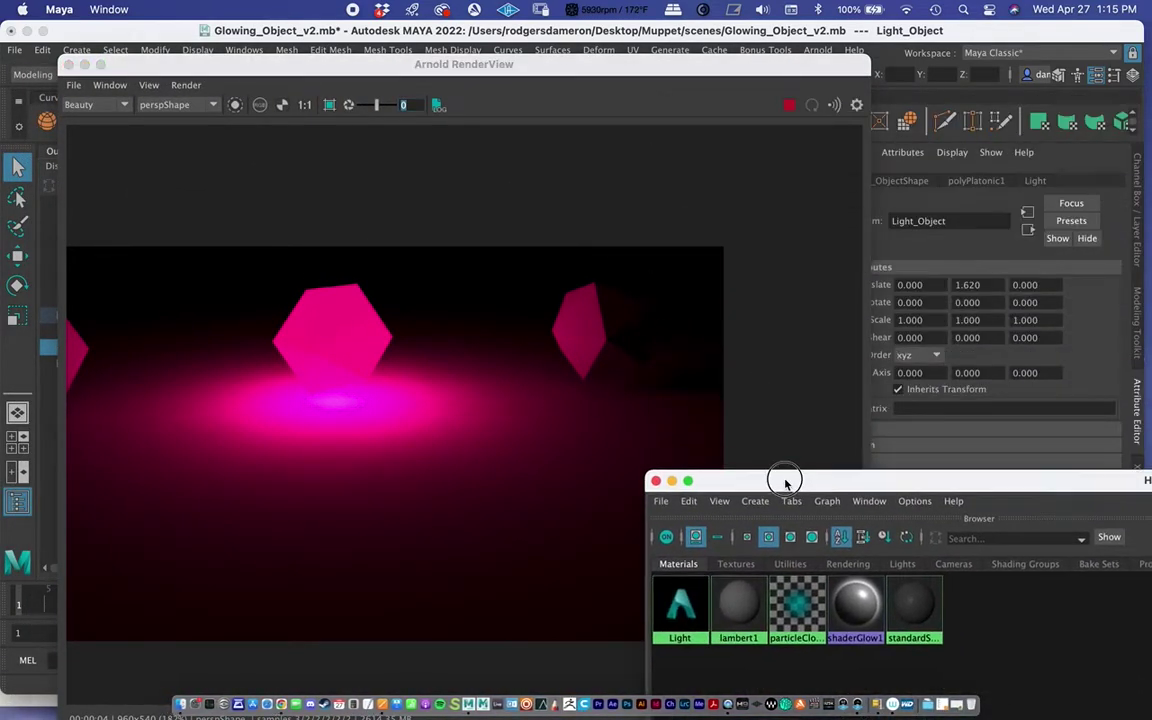
double_click(785, 482)
left_click(462, 490)
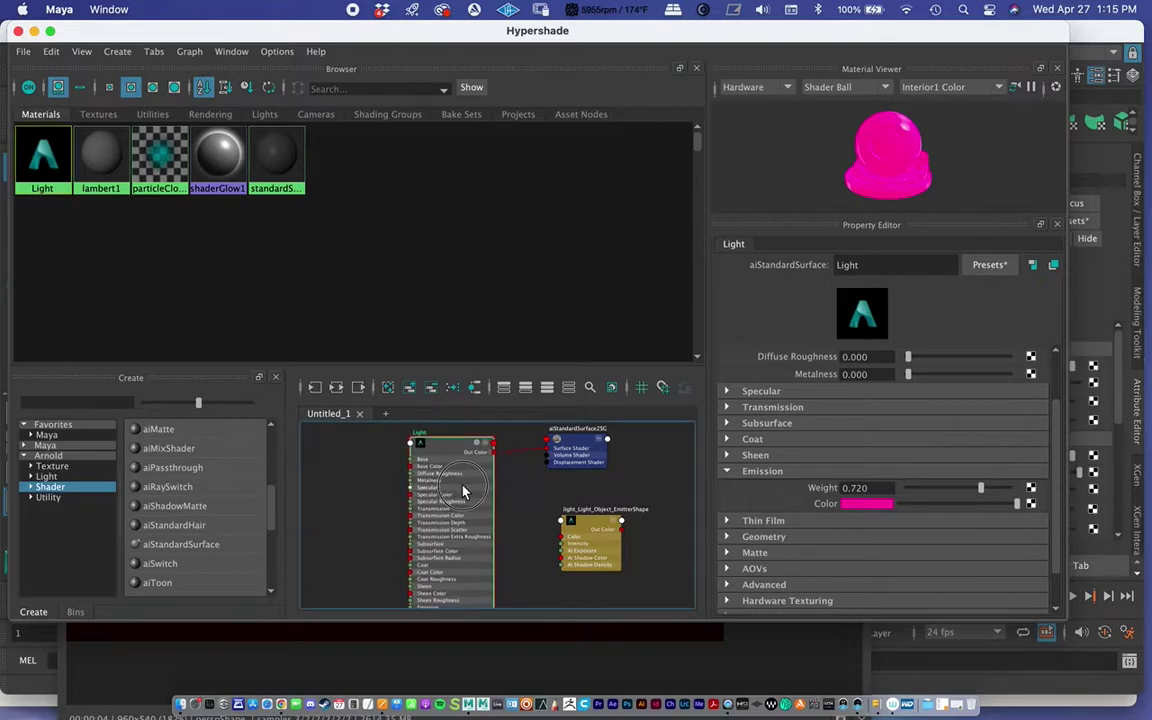
left_click_drag(980, 490, 1010, 490)
left_click_drag(463, 31, 816, 439)
left_click_drag(514, 427, 226, 28)
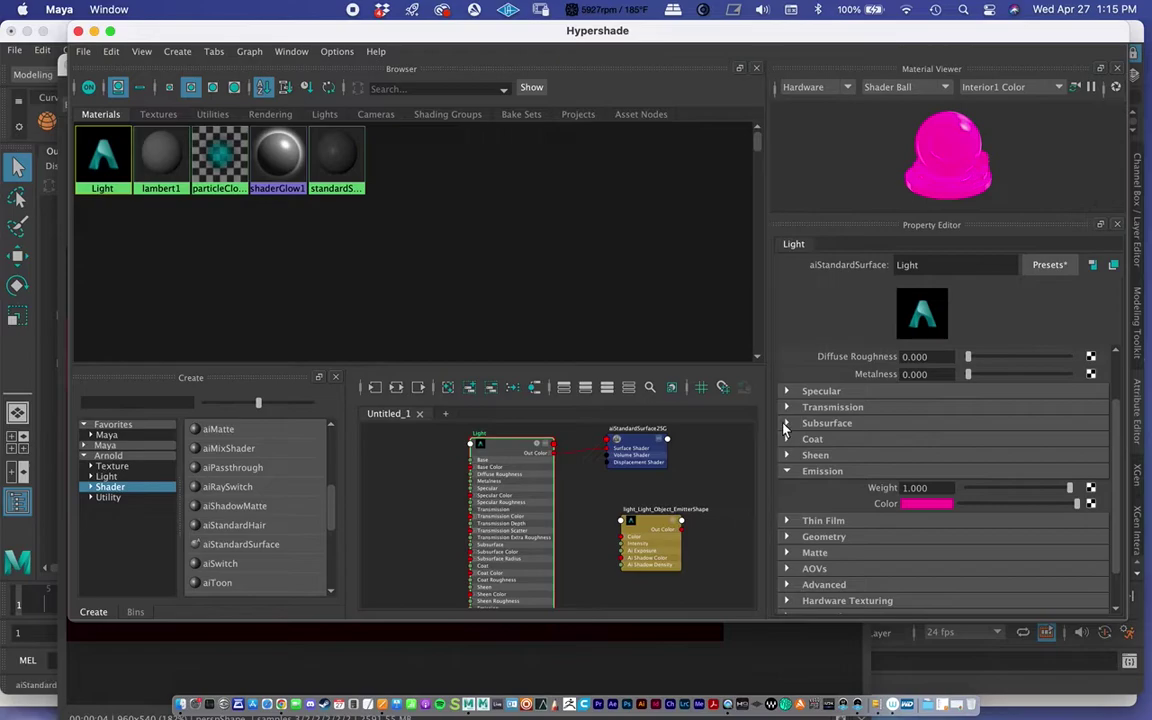
Step: Expand the Light material's Subsurface and Transmission settings and try adjusting the transmission weight, comparing against the render
left_click(786, 424)
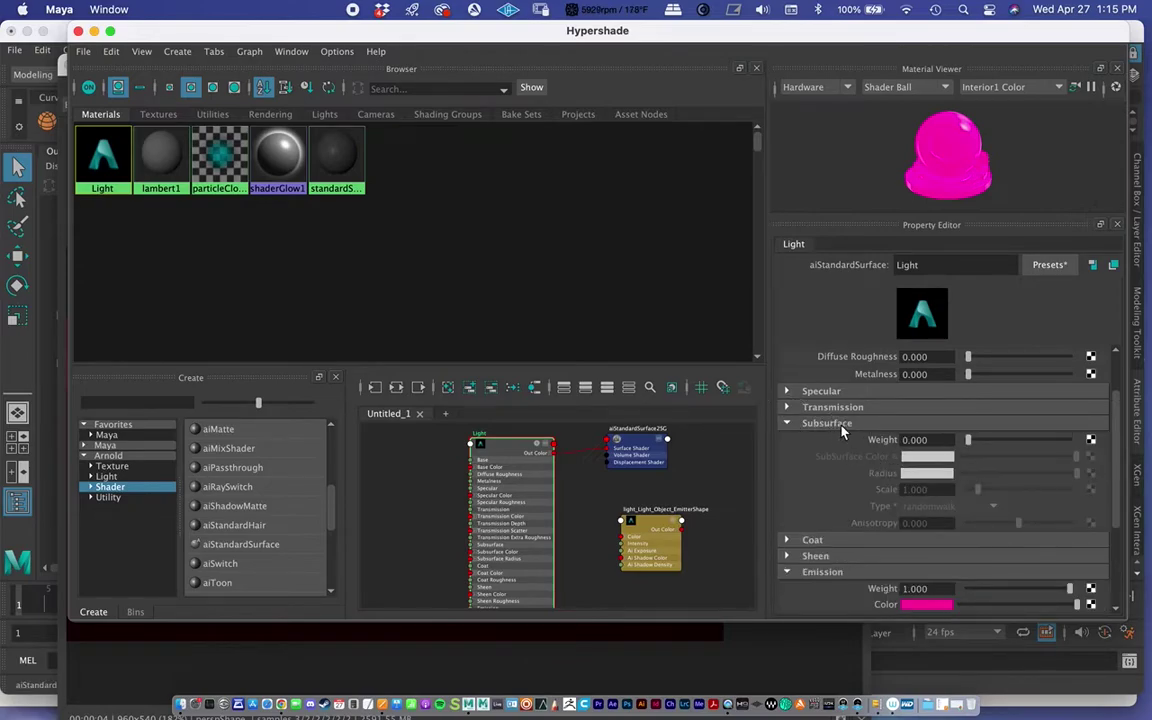
left_click_drag(434, 31, 590, 487)
left_click_drag(424, 490, 242, 122)
left_click(759, 496)
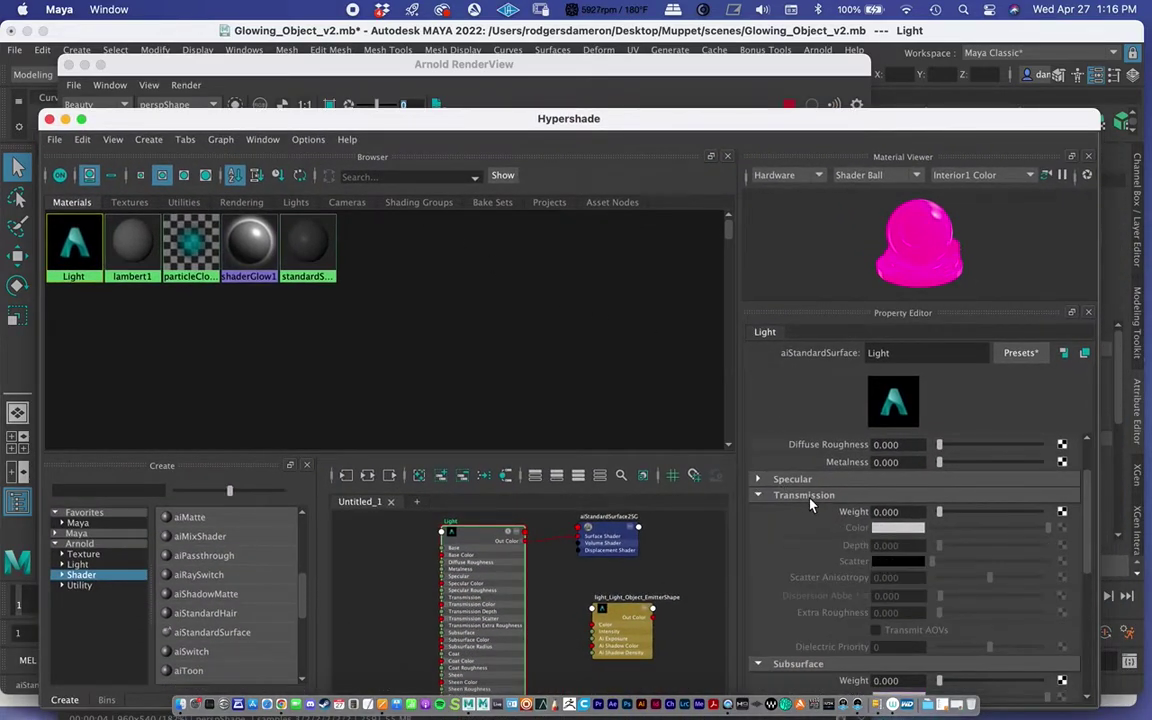
left_click_drag(537, 121, 508, 411)
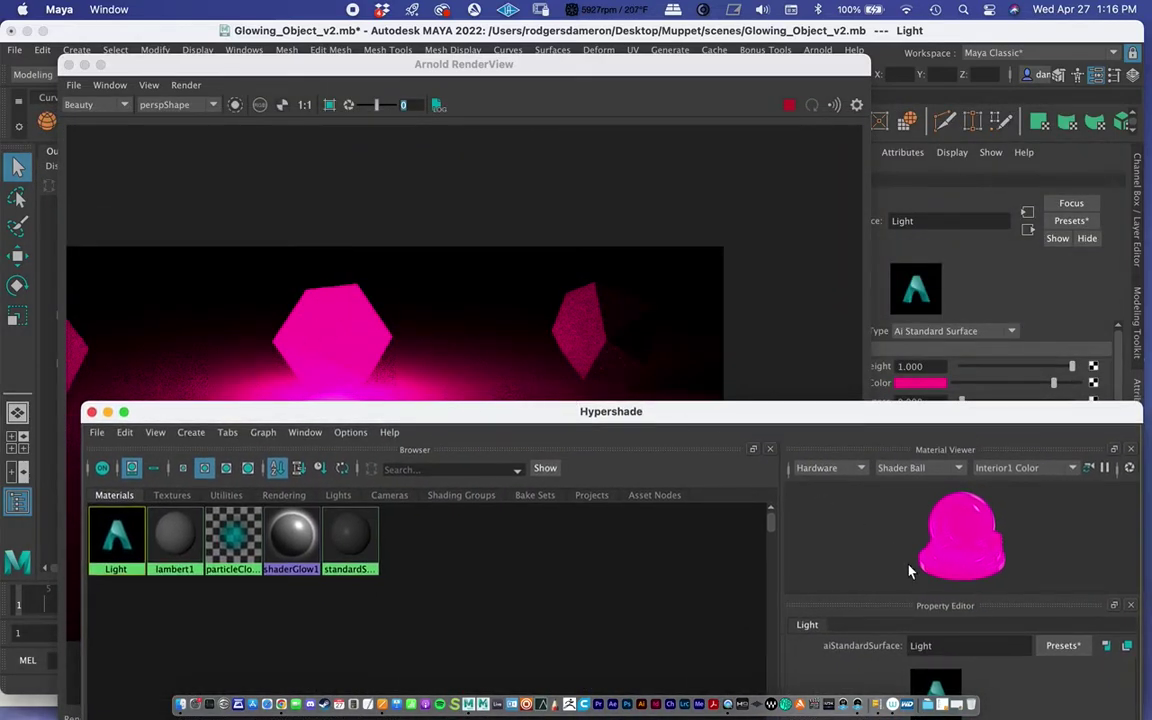
left_click_drag(758, 414, 714, 64)
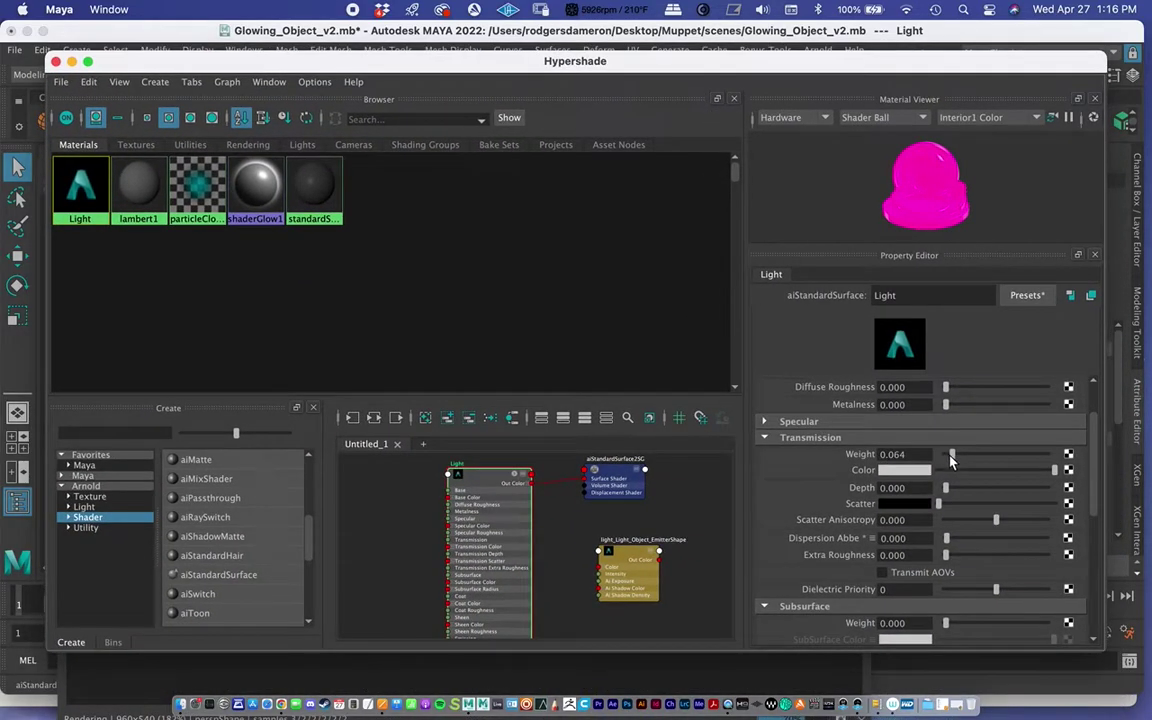
left_click_drag(146, 63, 823, 337)
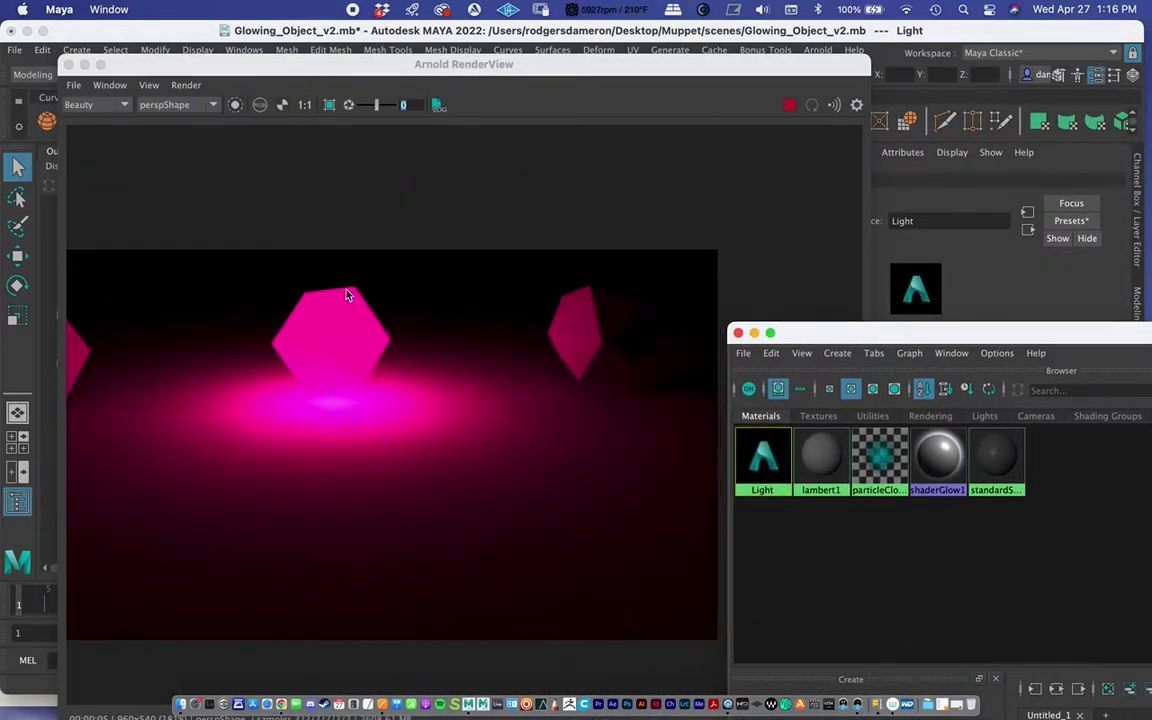
Step: Examine the rendered glow on the middle polyhedron and floor from a close angle and from a wider front view
left_click_drag(260, 64, 672, 128)
left_click_drag(472, 241, 361, 318, "alt")
right_click_drag(361, 318, 563, 301, "alt")
right_click_drag(373, 290, 283, 306, "alt")
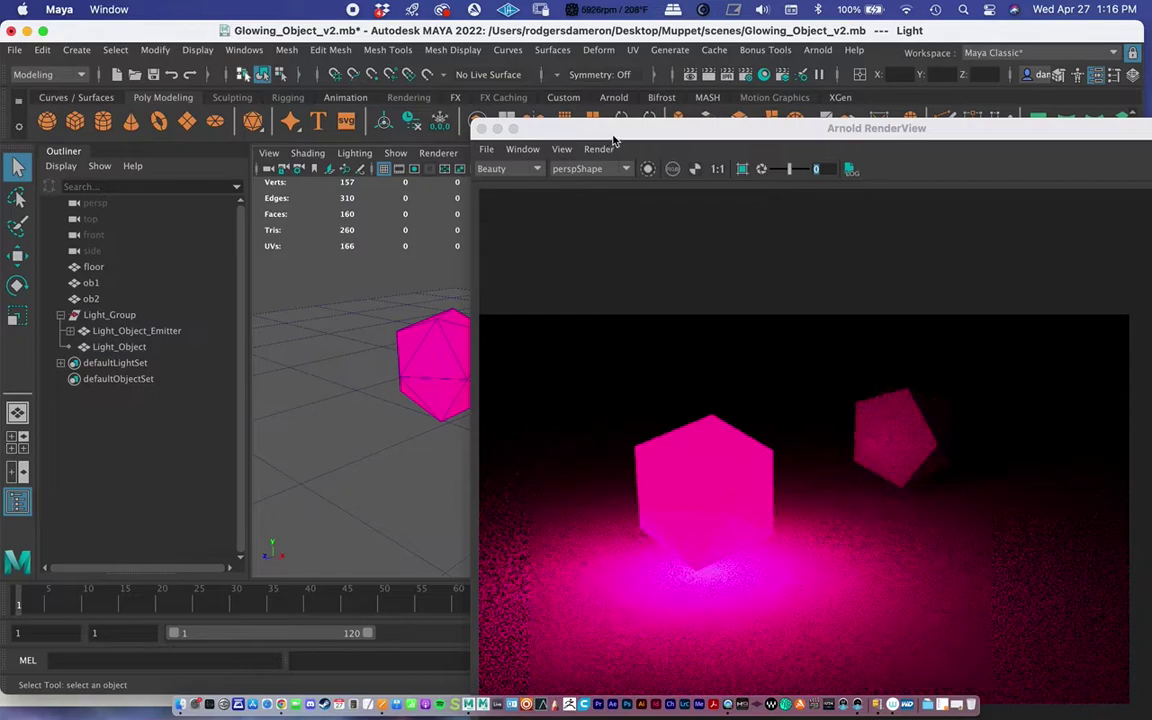
left_click_drag(617, 130, 183, 56)
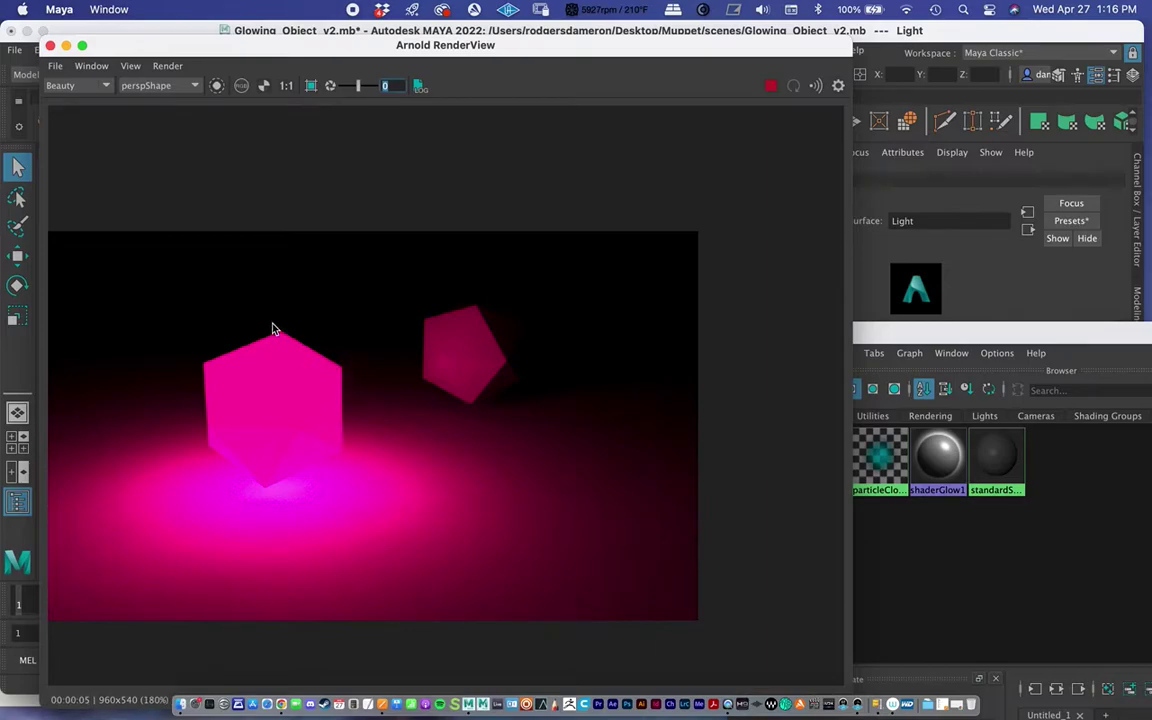
left_click_drag(294, 58, 722, 171)
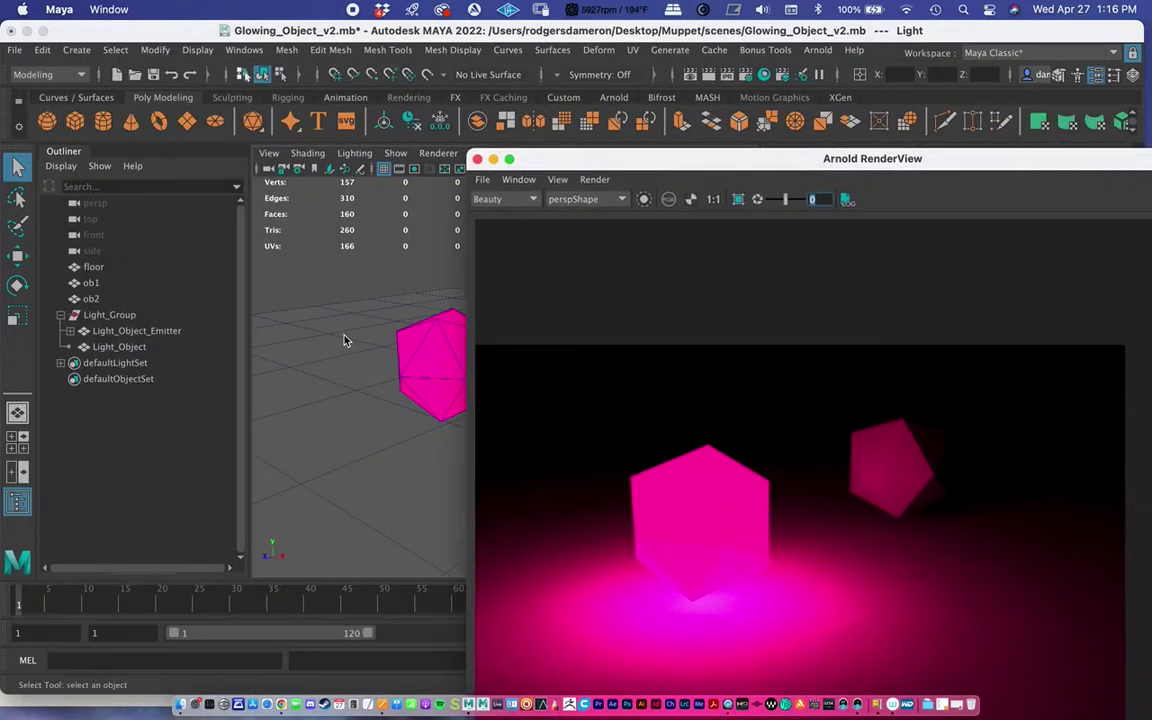
right_click_drag(417, 275, 249, 274, "alt")
left_click_drag(383, 324, 338, 317, "alt")
left_click_drag(592, 170, 219, 68)
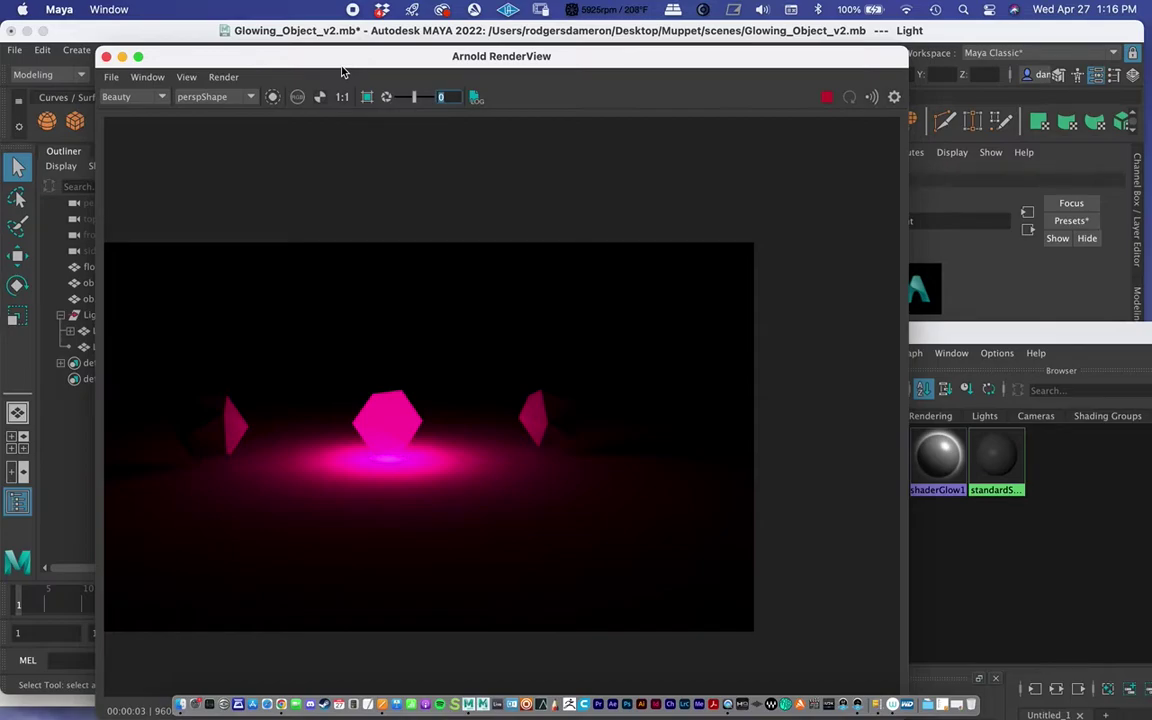
Step: Close the Hypershade and bring the full Arnold render into view
left_click_drag(942, 344, 726, 276)
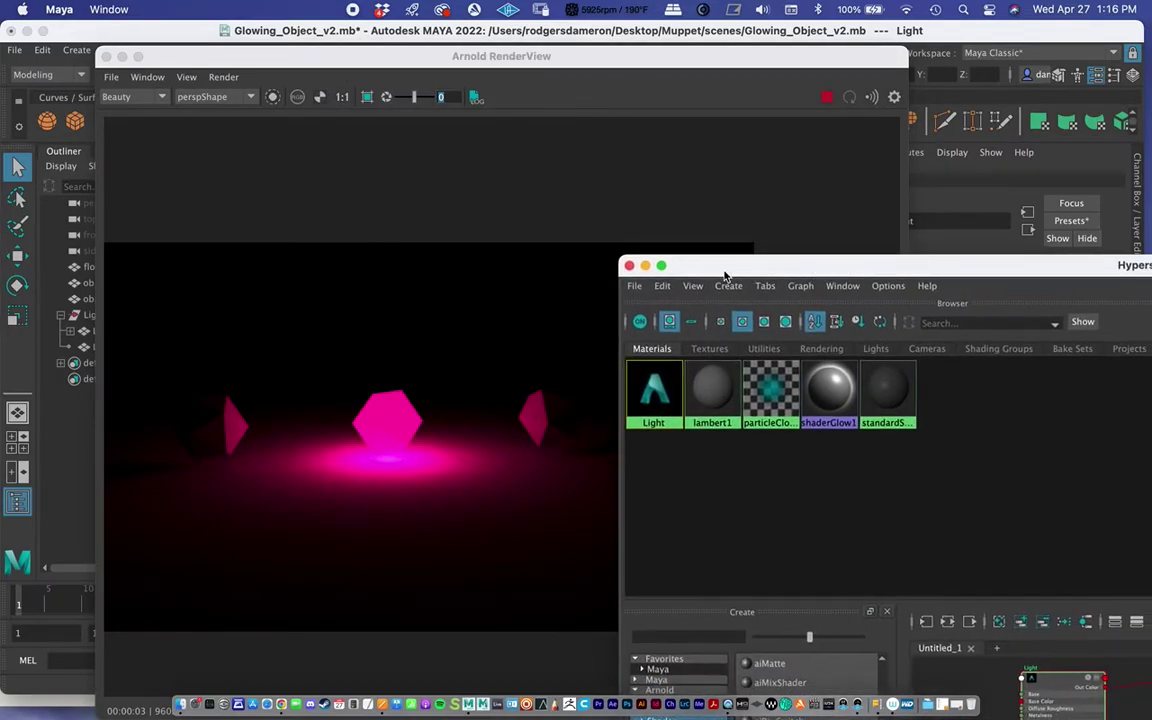
left_click(628, 266)
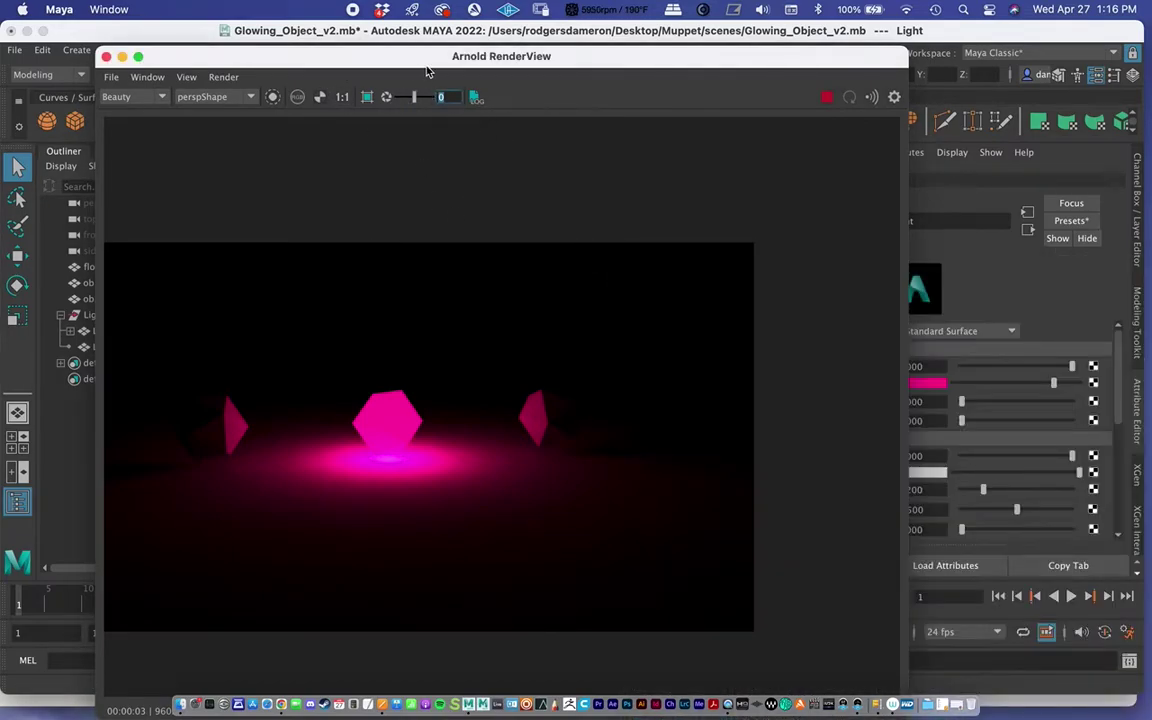
left_click_drag(422, 58, 430, 59)
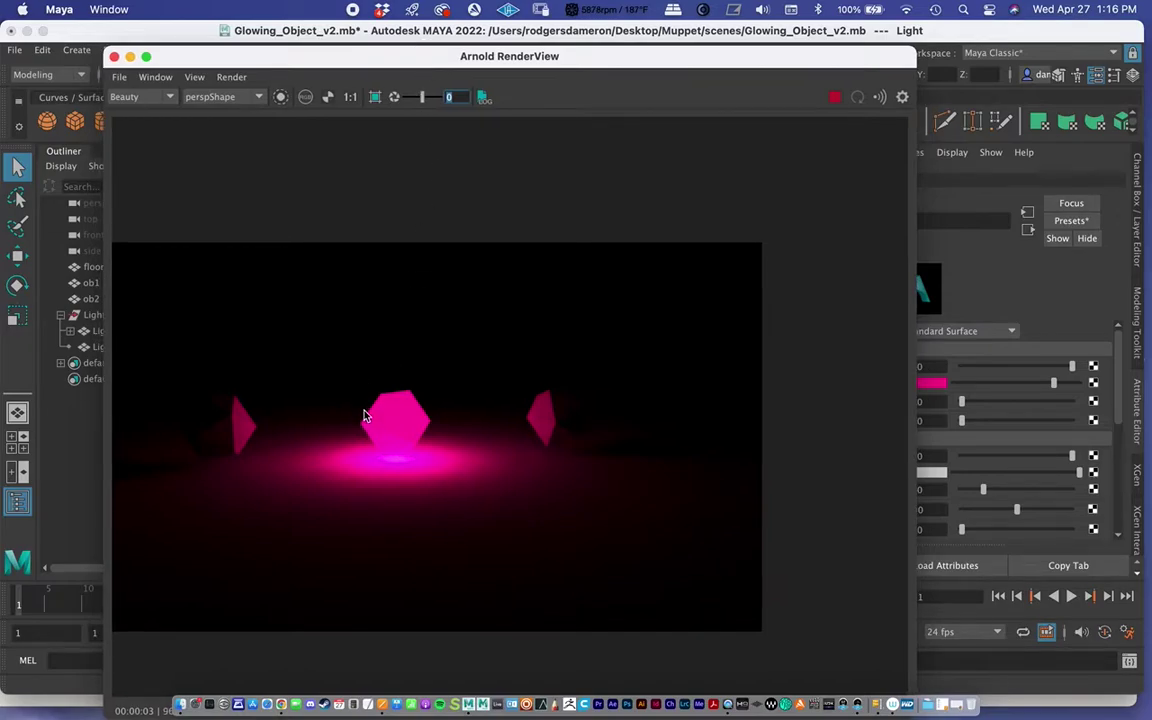
left_click_drag(335, 66, 312, 100)
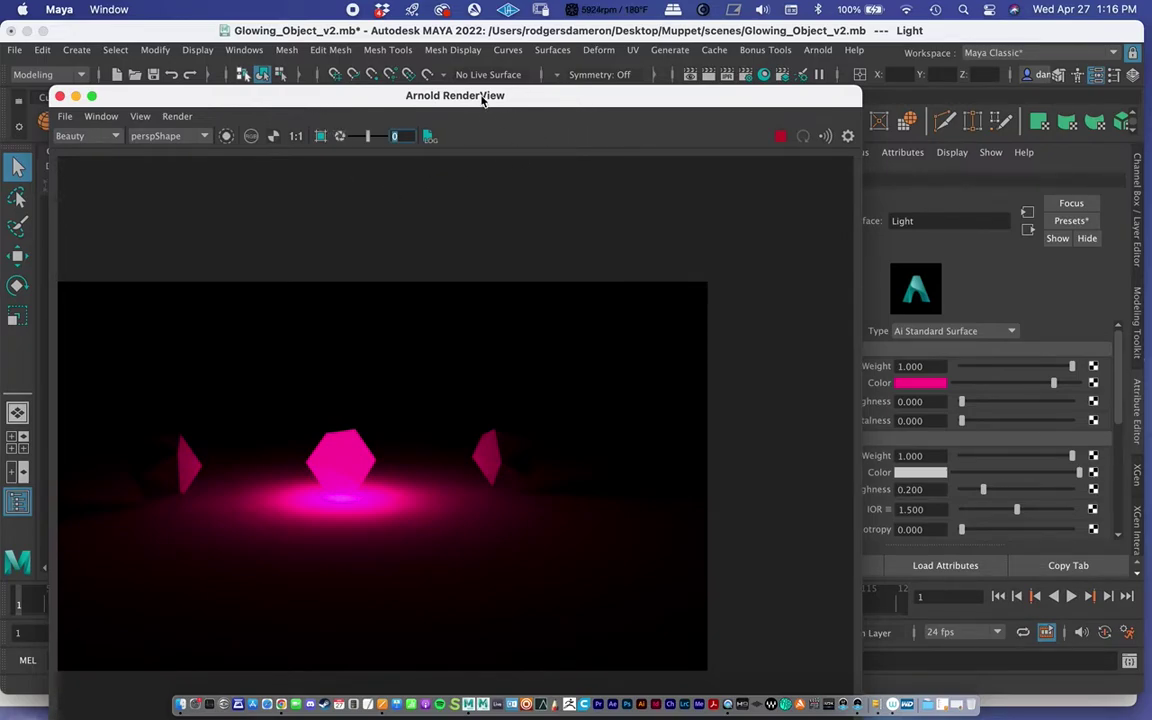
left_click_drag(497, 103, 547, 115)
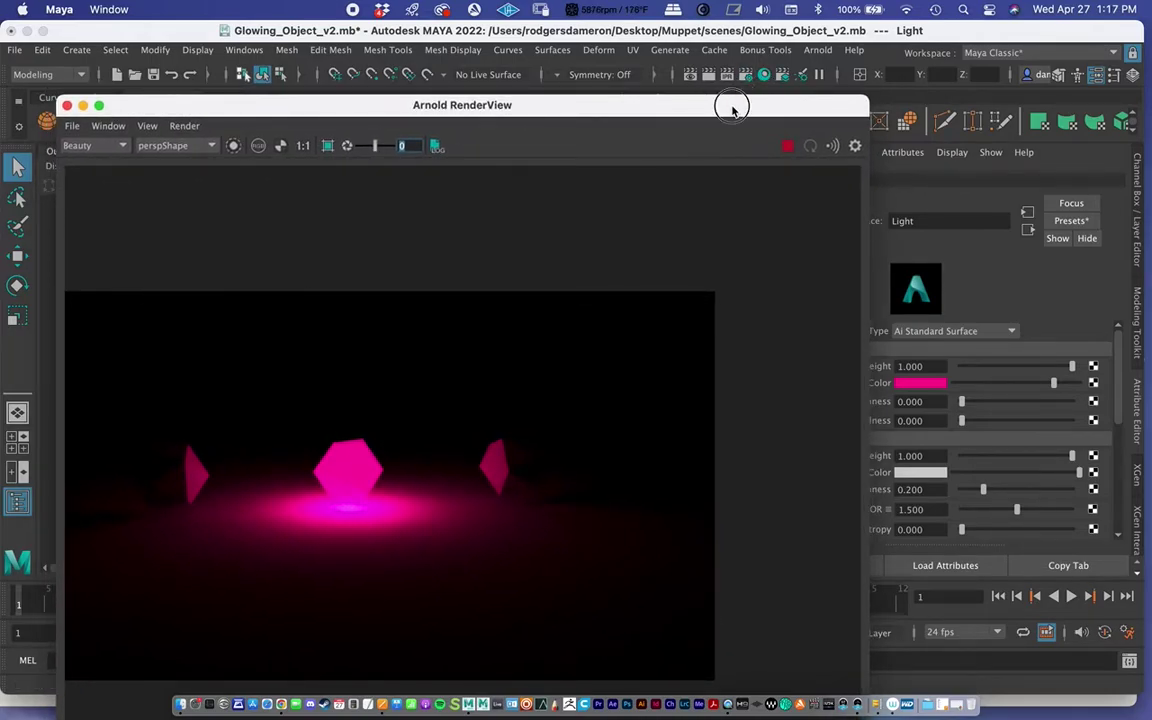
Step: Open the Render Settings and show the Arnold Renderer sampling options
left_click_drag(730, 103, 727, 110)
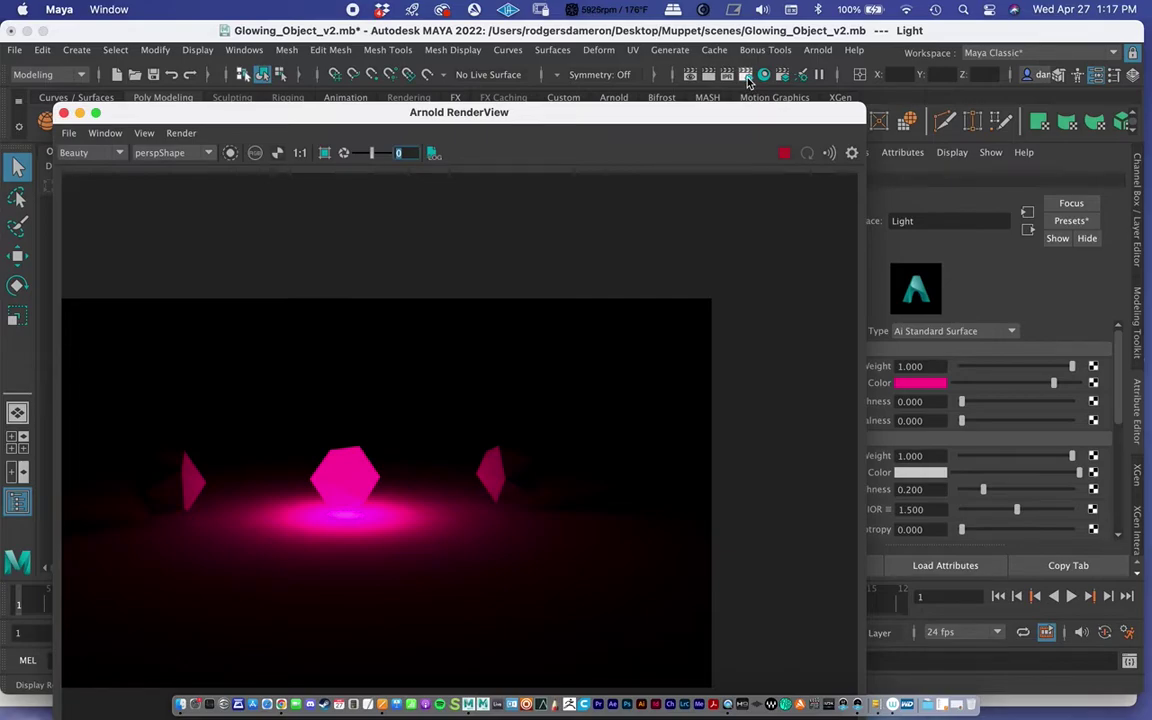
left_click(746, 80)
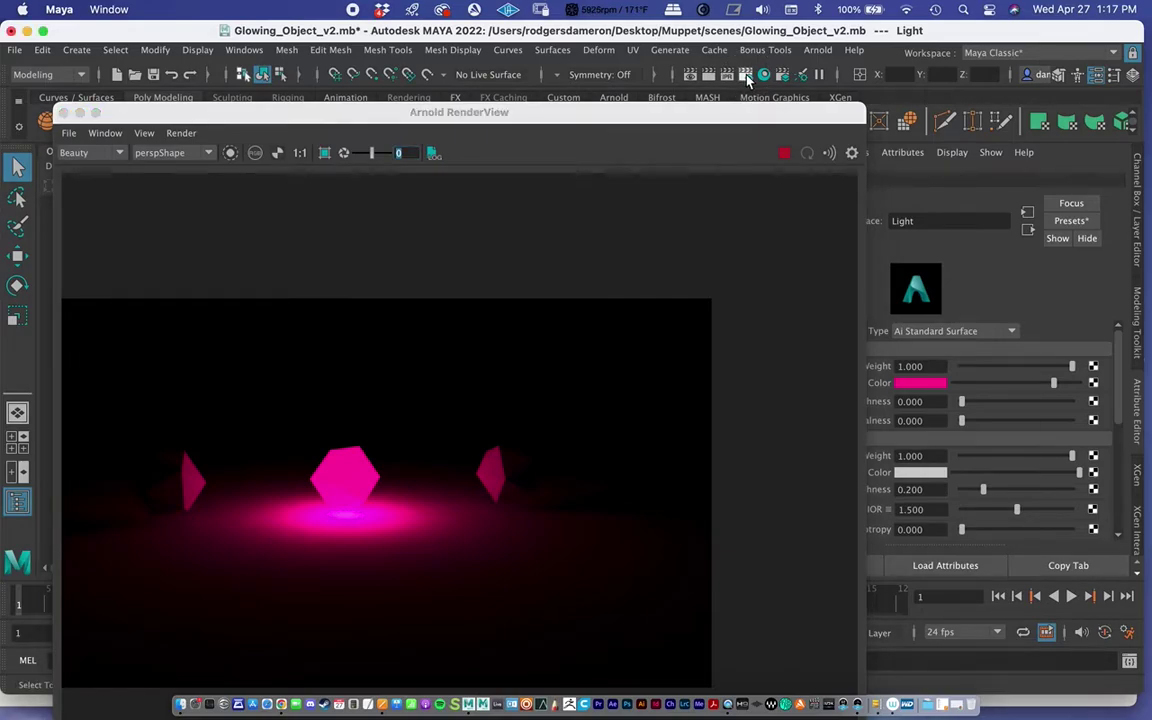
left_click_drag(485, 110, 561, 81)
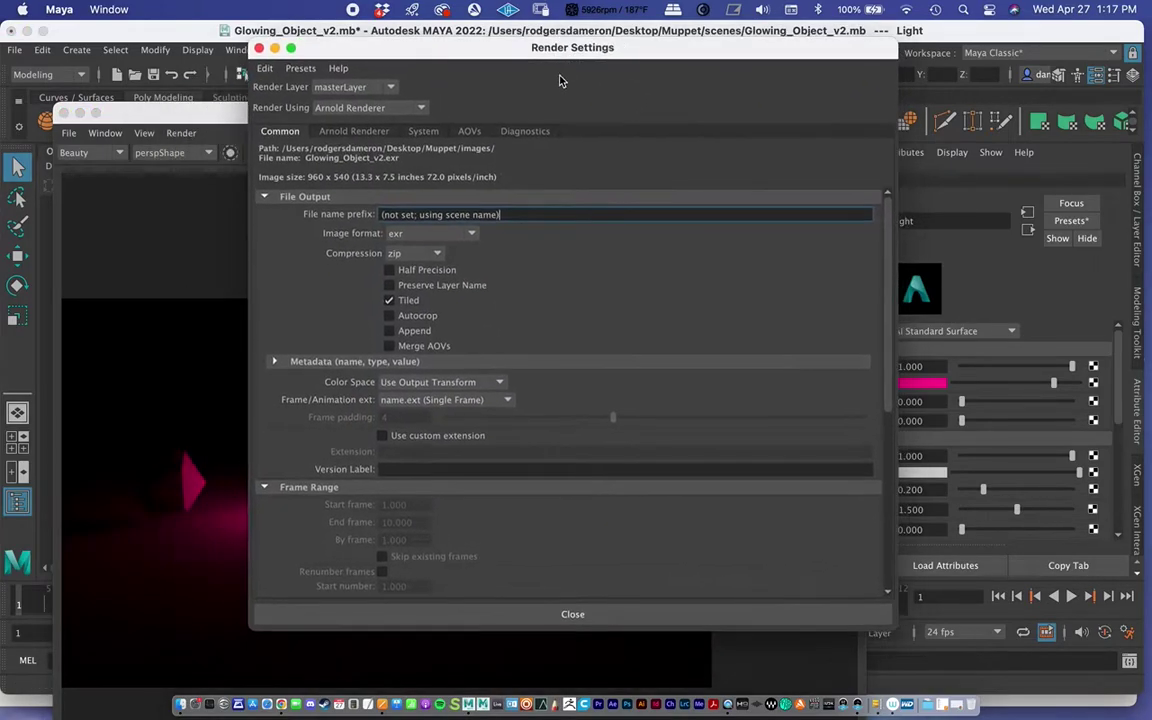
left_click(355, 132)
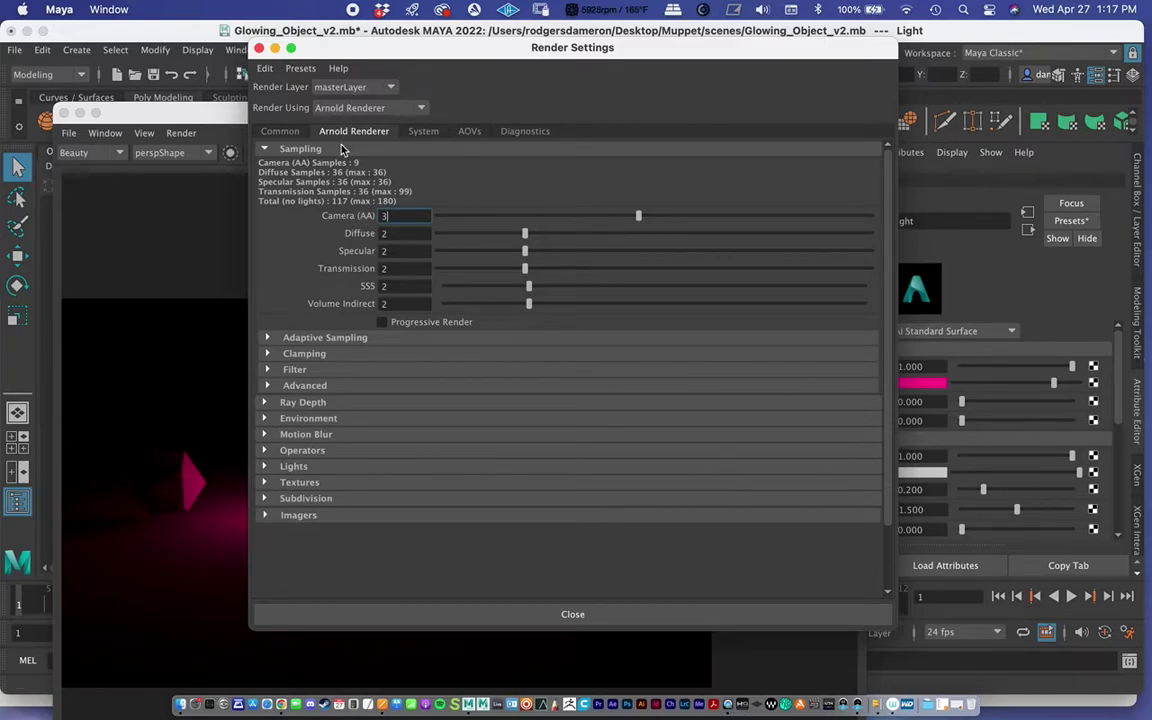
Step: Create an aiAtmosphereVolume as the Atmosphere in the Arnold Environment settings and close the Render Settings
left_click(265, 420)
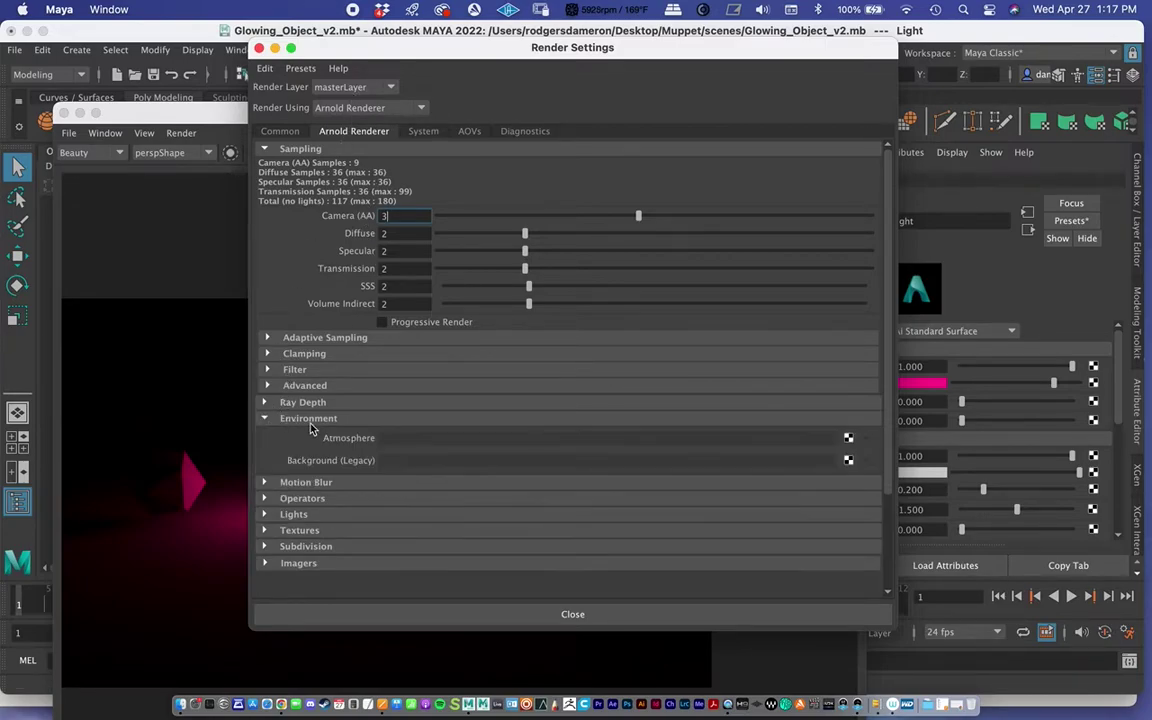
left_click(849, 439)
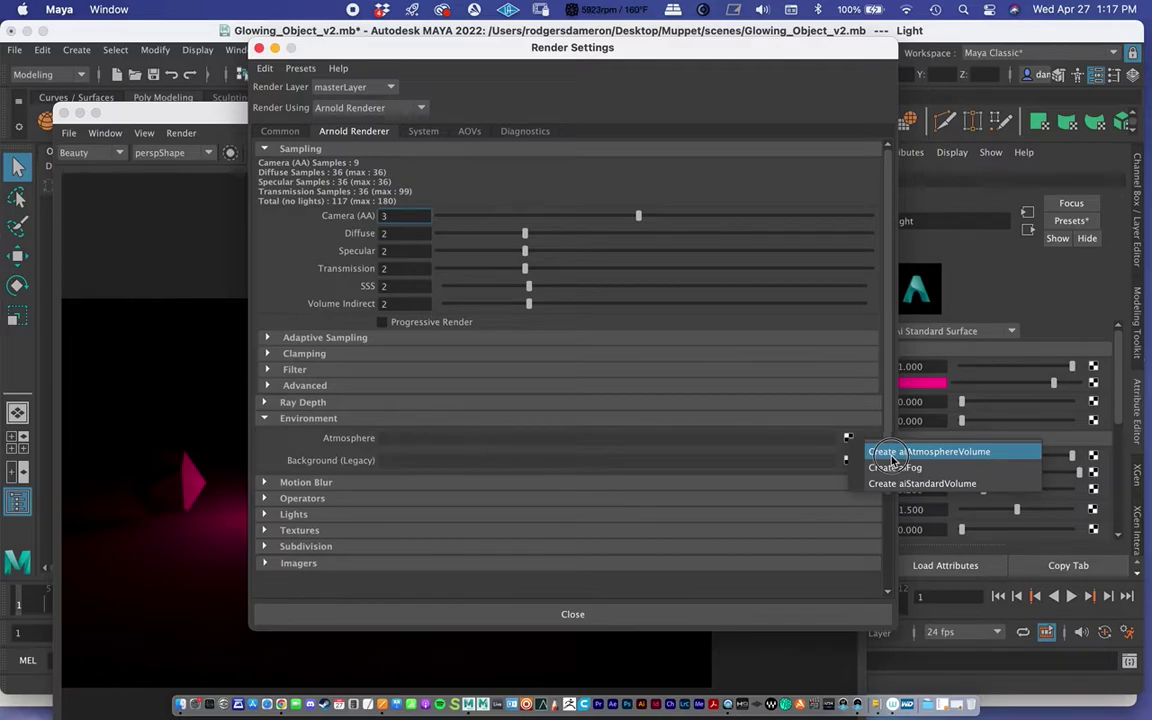
left_click(894, 454)
left_click_drag(406, 62, 494, 172)
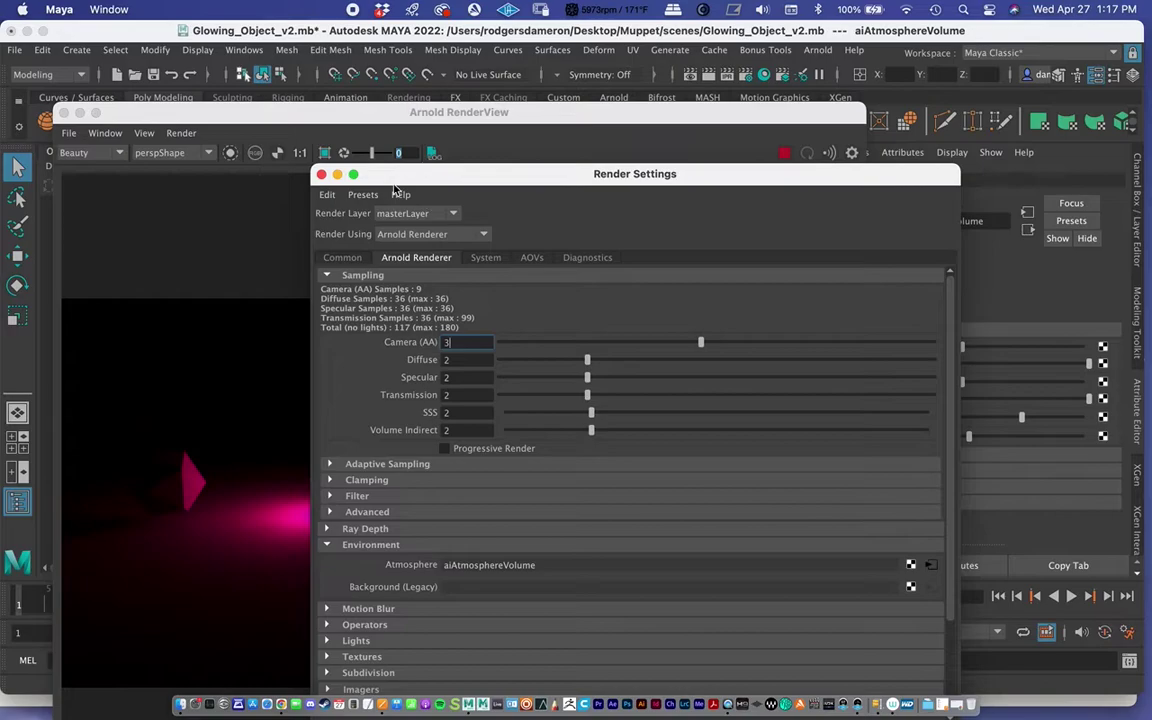
left_click_drag(394, 176, 368, 180)
left_click(295, 177)
Step: Open the Hypershade and show the aiAtmosphereVolume attributes, with the Arnold RenderView positioned behind it
left_click_drag(301, 118, 274, 48)
left_click_drag(613, 51, 500, 52)
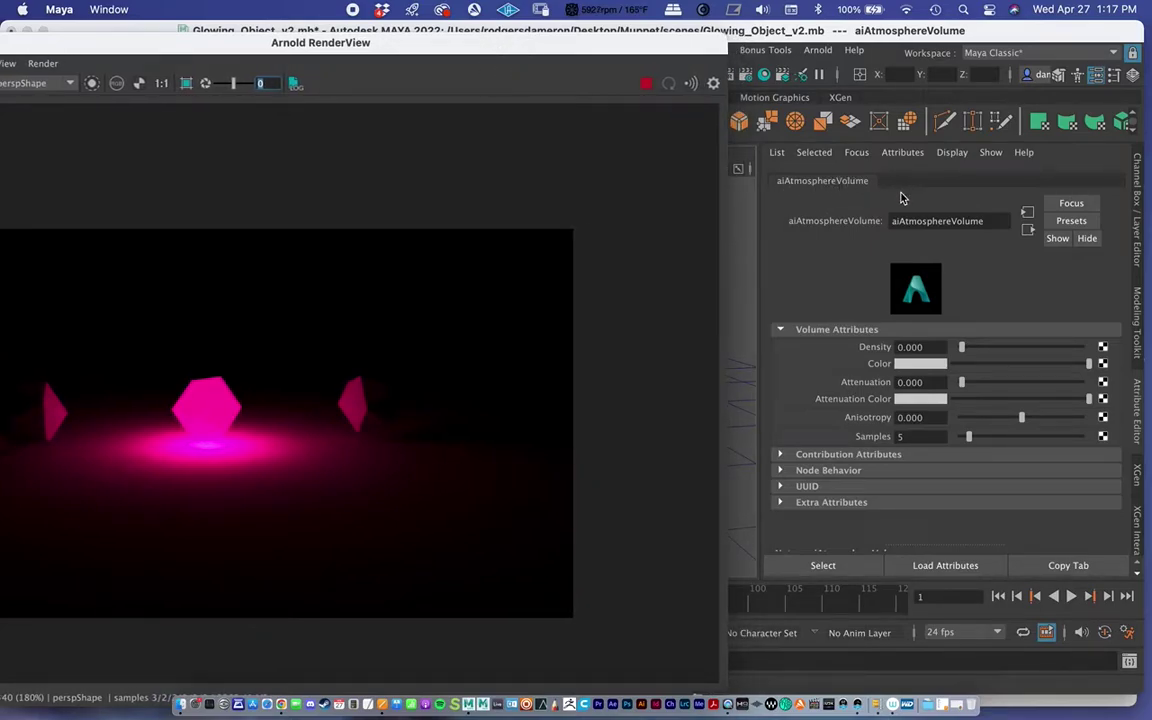
left_click_drag(378, 46, 297, 303)
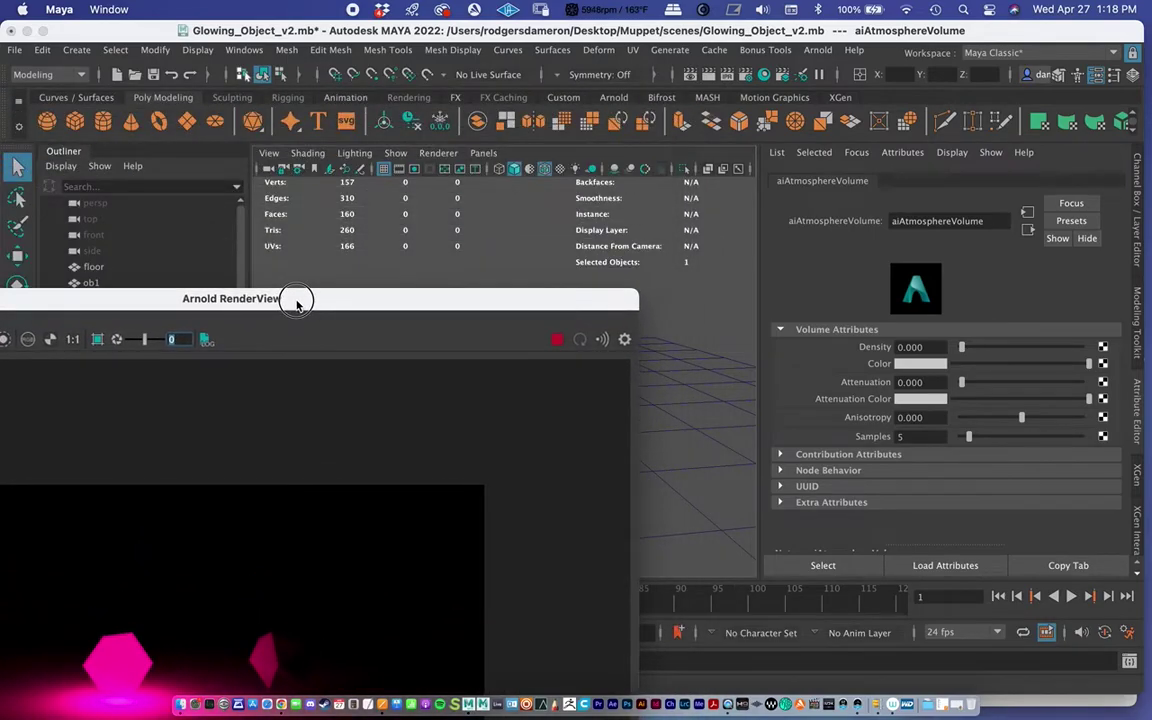
left_click(696, 289)
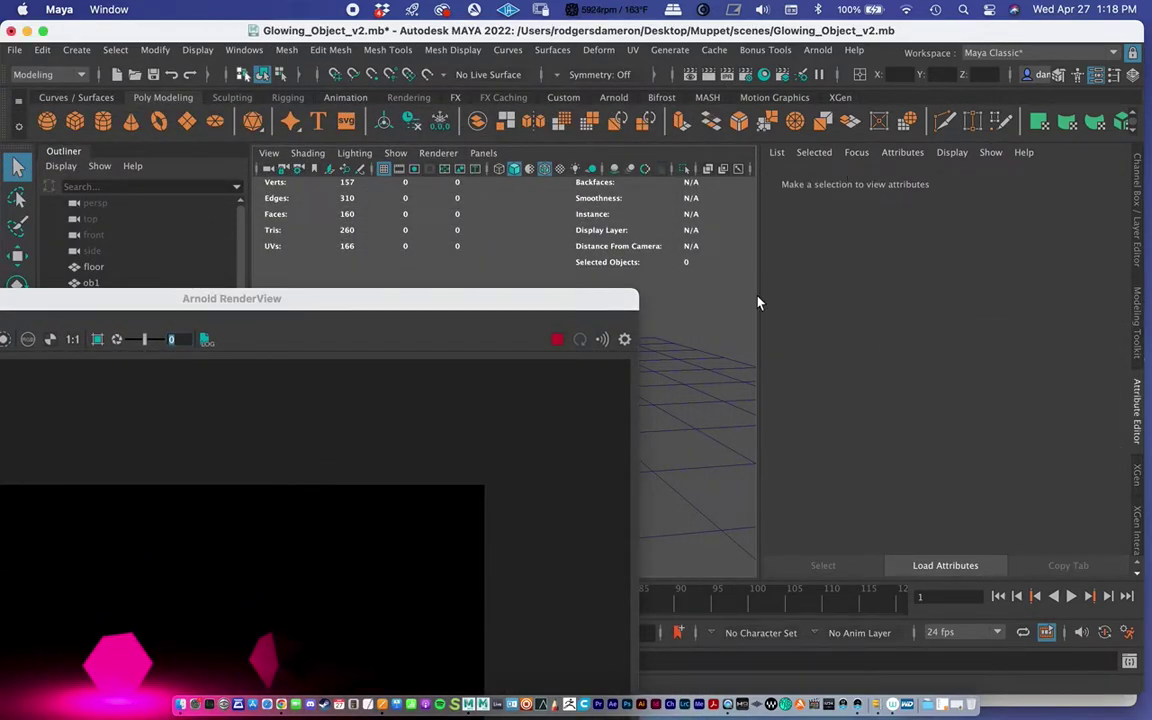
left_click_drag(547, 307, 797, 299)
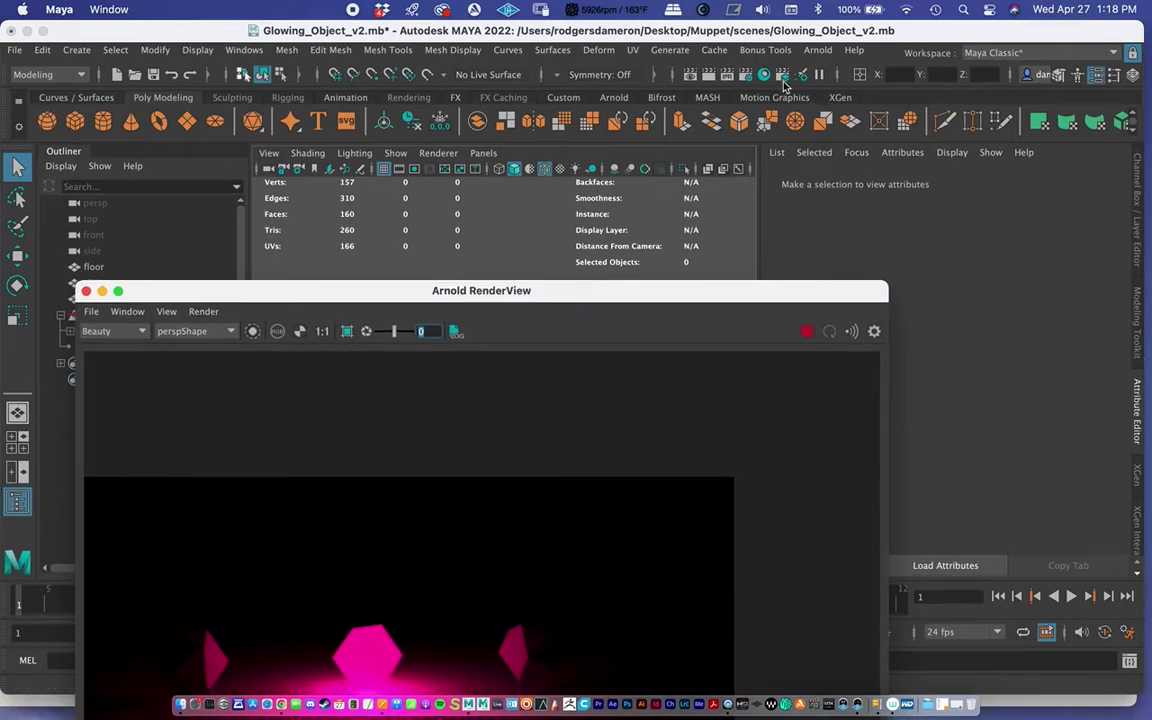
left_click(764, 77)
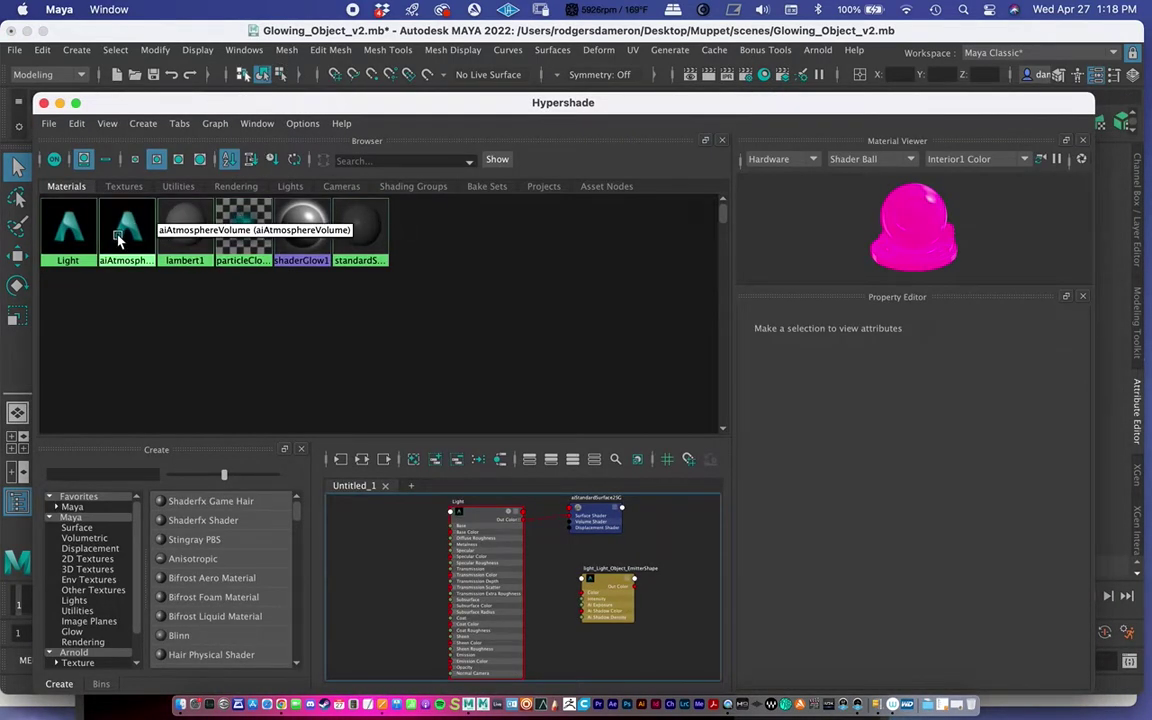
left_click(127, 236)
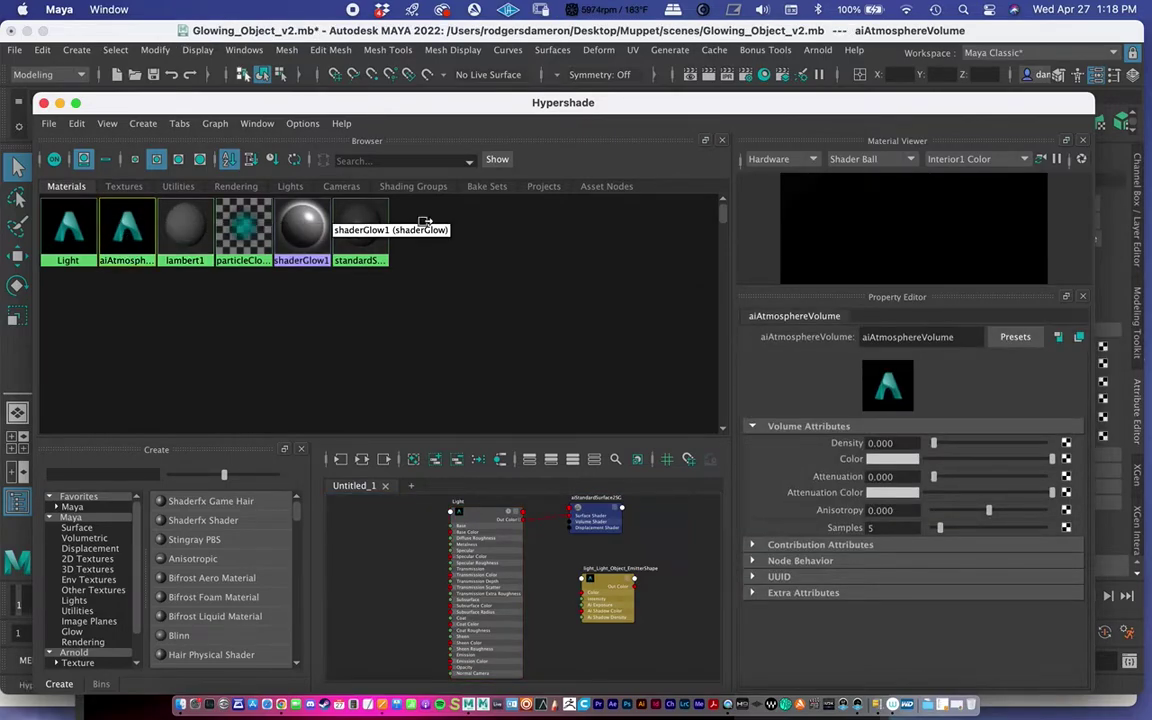
left_click_drag(404, 98, 638, 51)
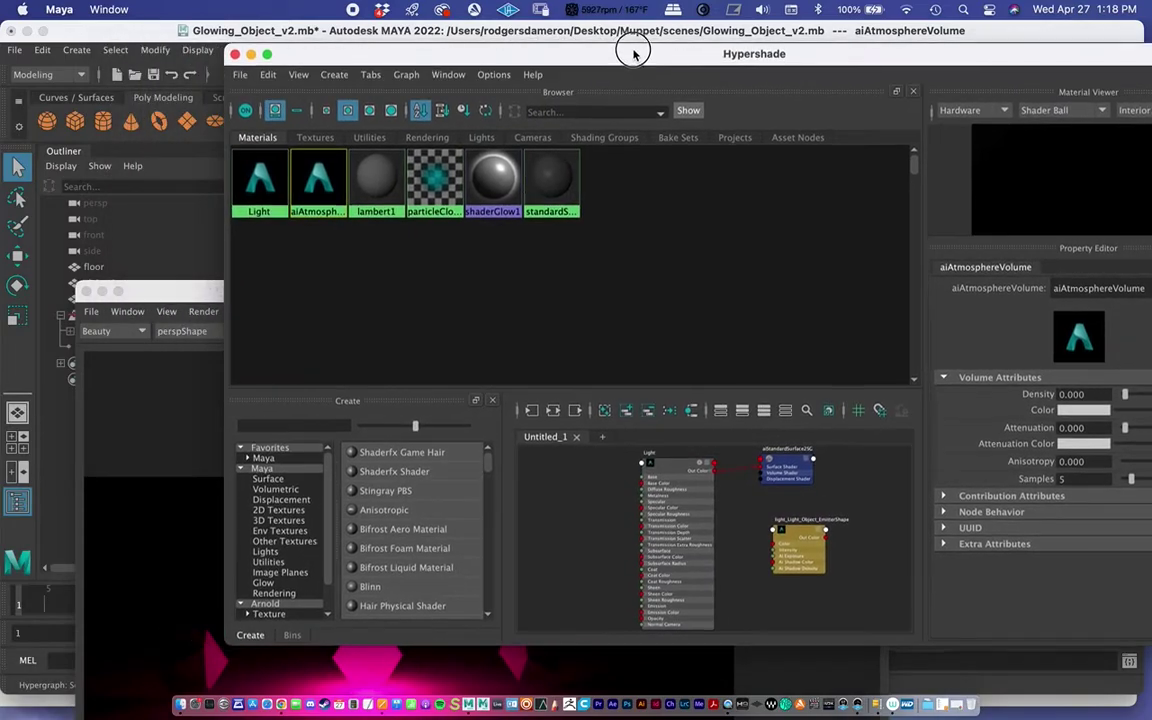
left_click_drag(180, 288, 115, 140)
left_click_drag(316, 50, 170, 45)
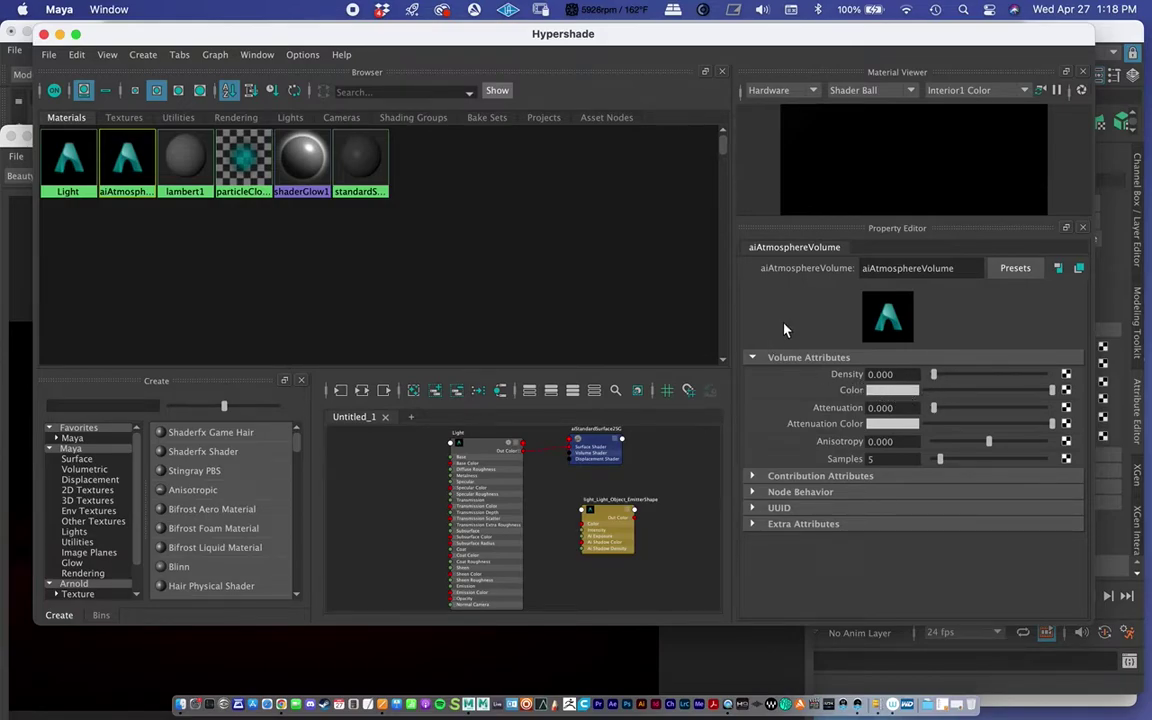
Step: Set the atmosphere volume's density to 0.5 and arrange the full render beside the volume's attributes
left_click_drag(934, 375, 939, 378)
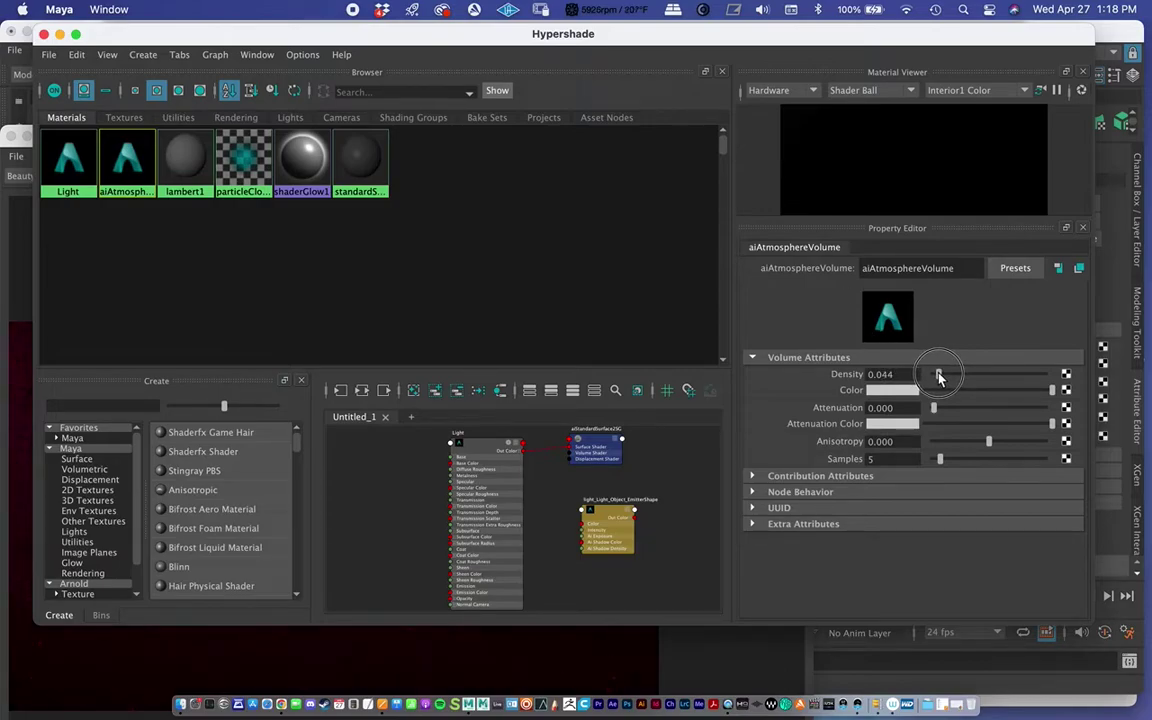
double_click(880, 374)
type("0")
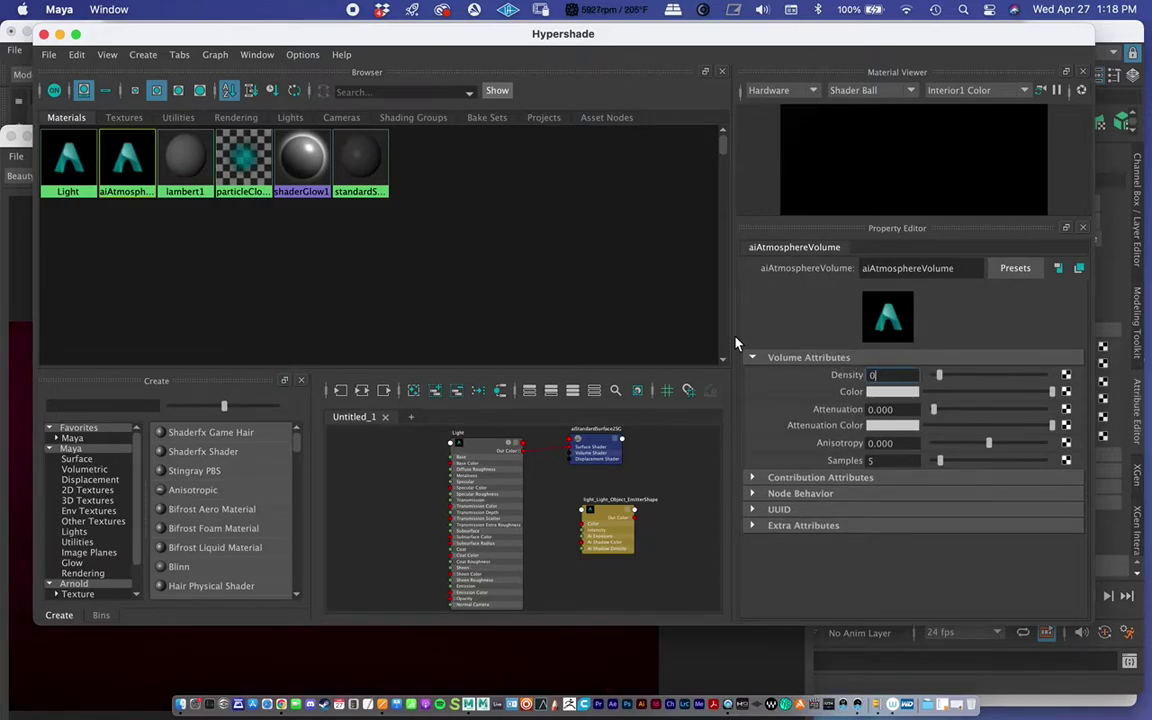
type(".5")
key("Return")
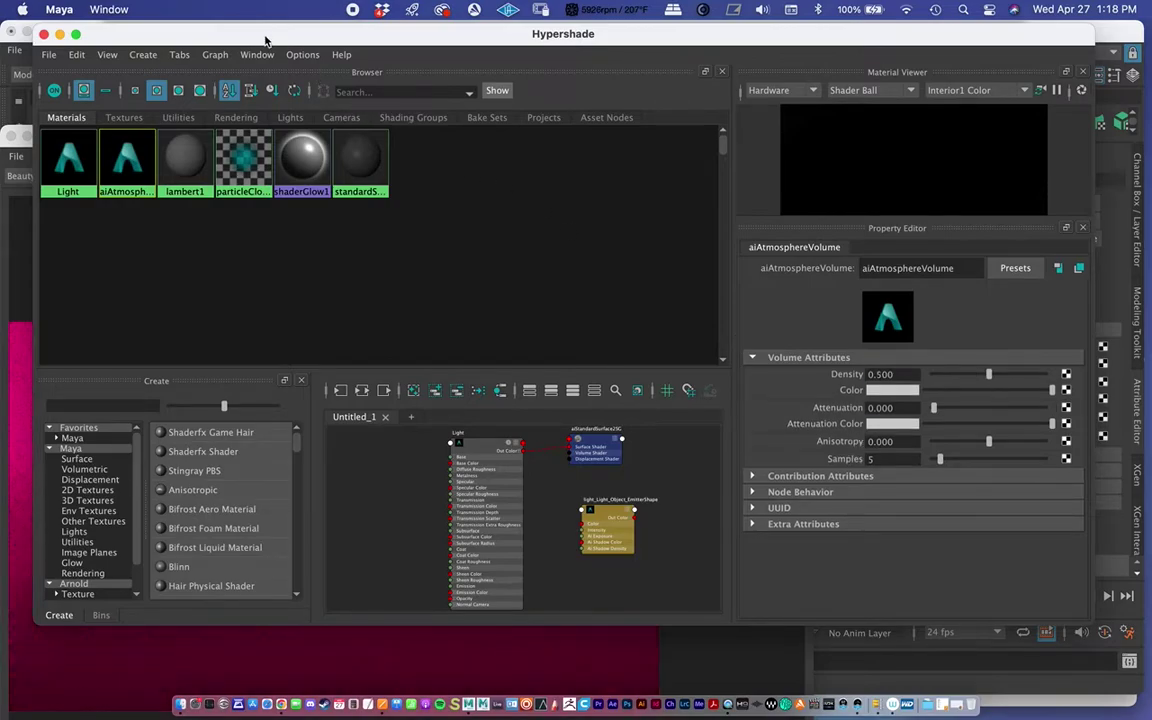
left_click_drag(265, 40, 710, 117)
left_click_drag(230, 107, 227, 45)
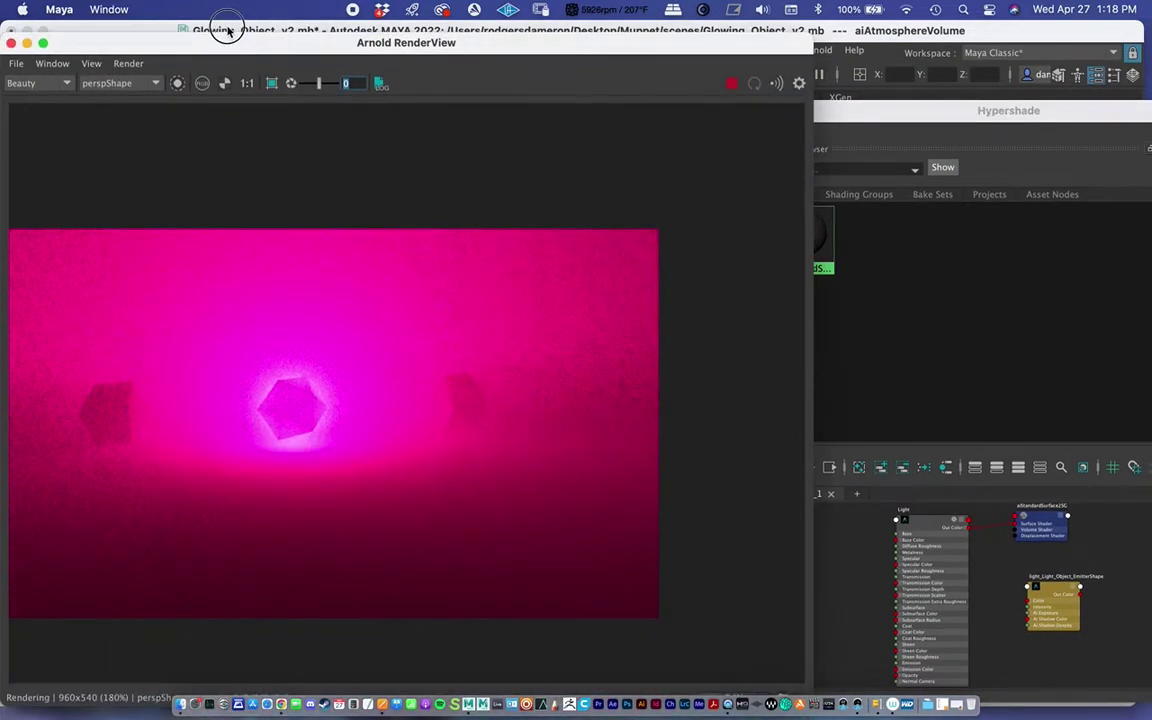
left_click_drag(870, 124, 850, 518)
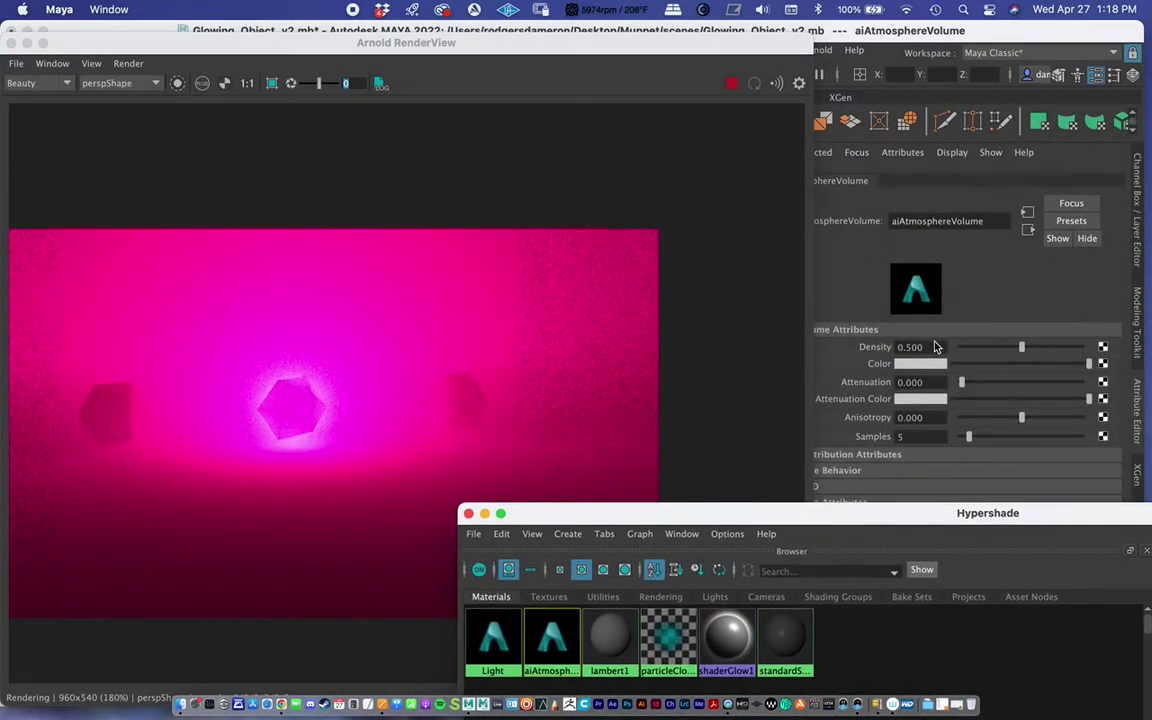
Step: Lower the atmosphere volume's density to 0.020, trying attenuation values up to 0.486 before reducing it to slightly above 0.034
left_click_drag(1022, 349, 978, 351)
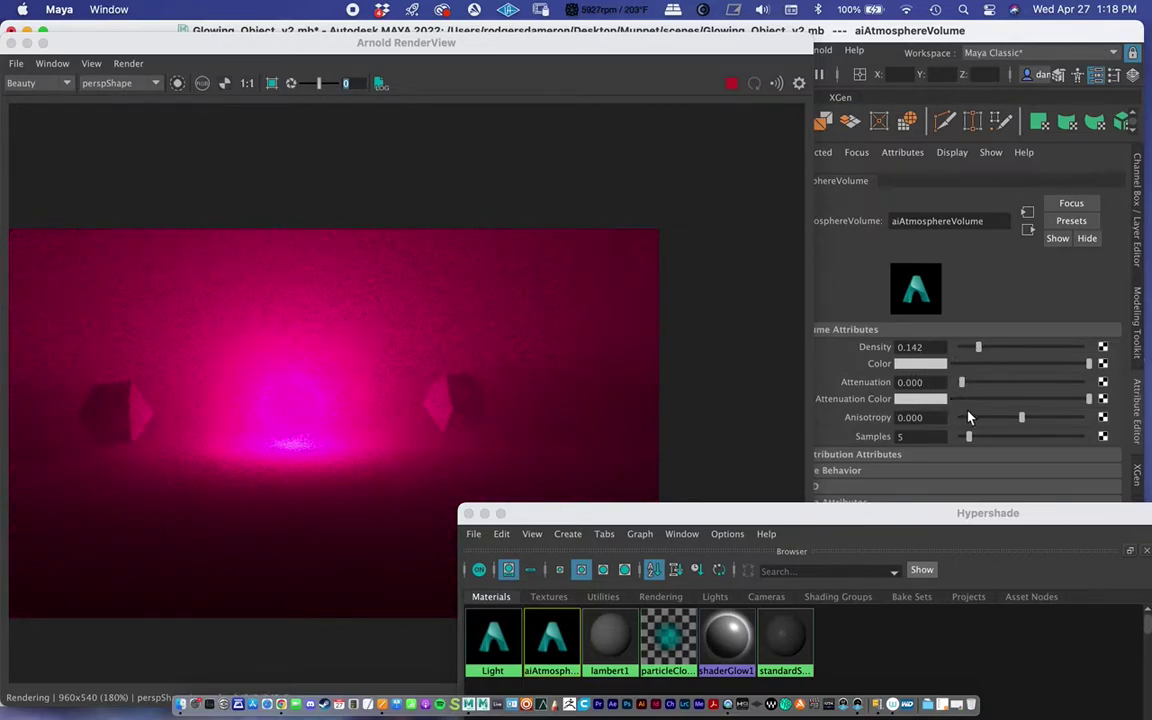
left_click_drag(963, 384, 997, 384)
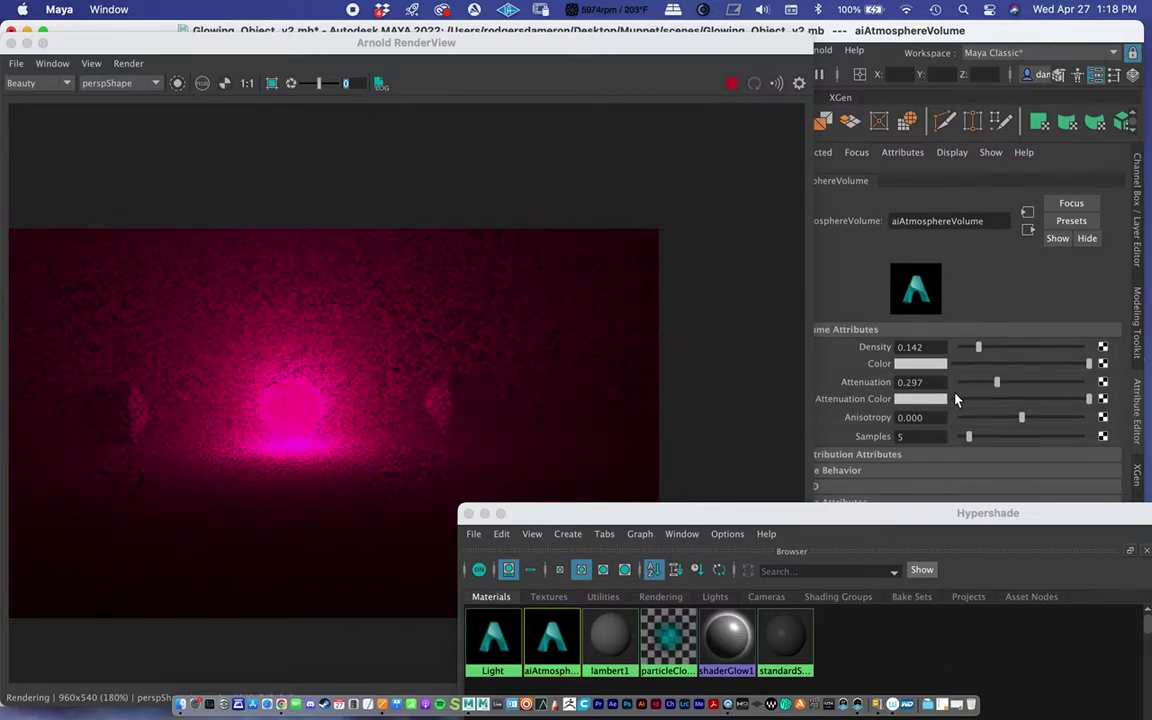
left_click_drag(990, 383, 1018, 382)
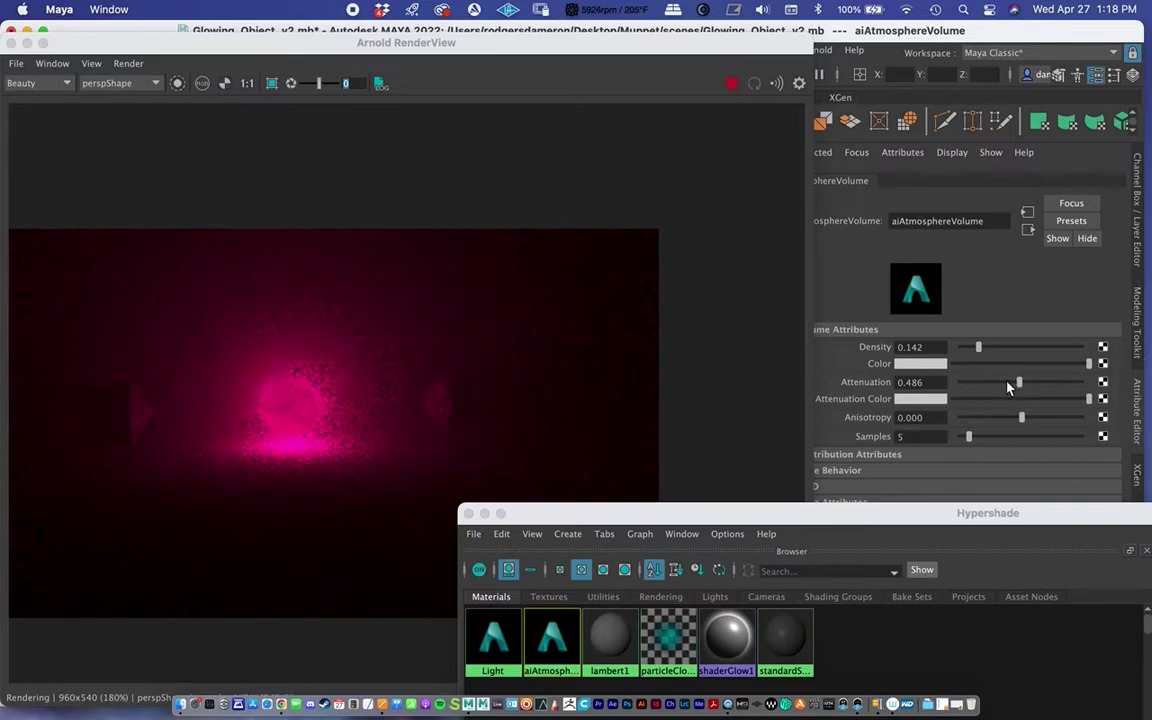
left_click_drag(1015, 386, 966, 382)
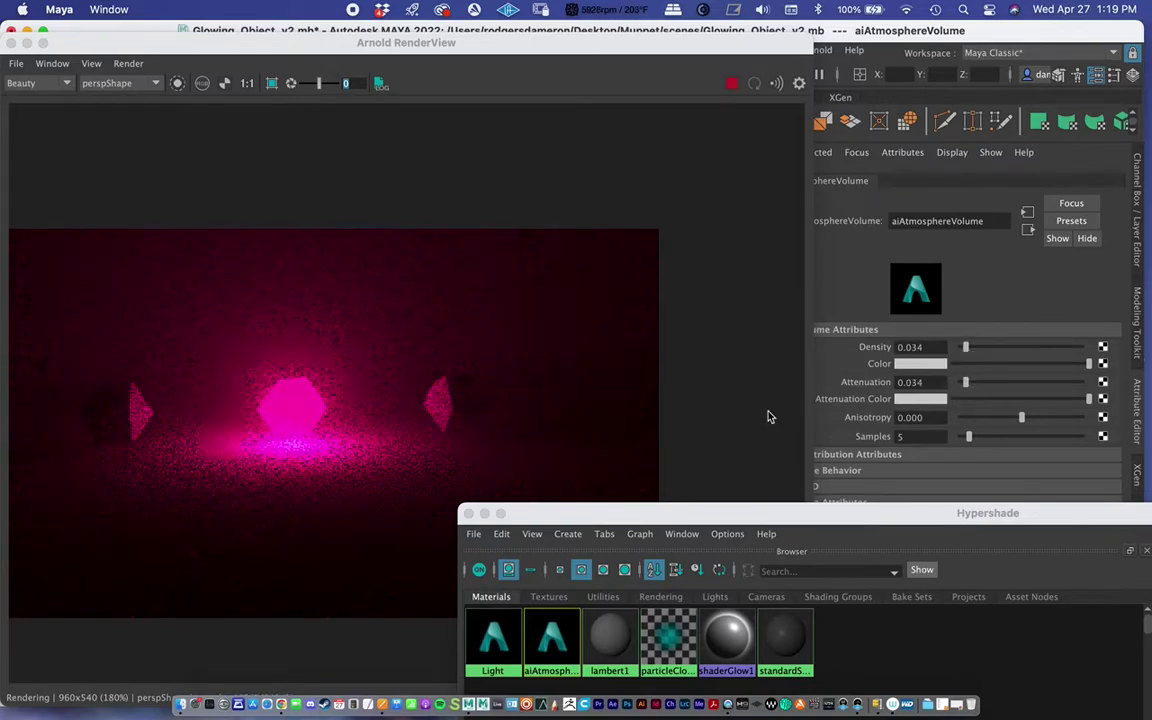
left_click_drag(965, 349, 965, 349)
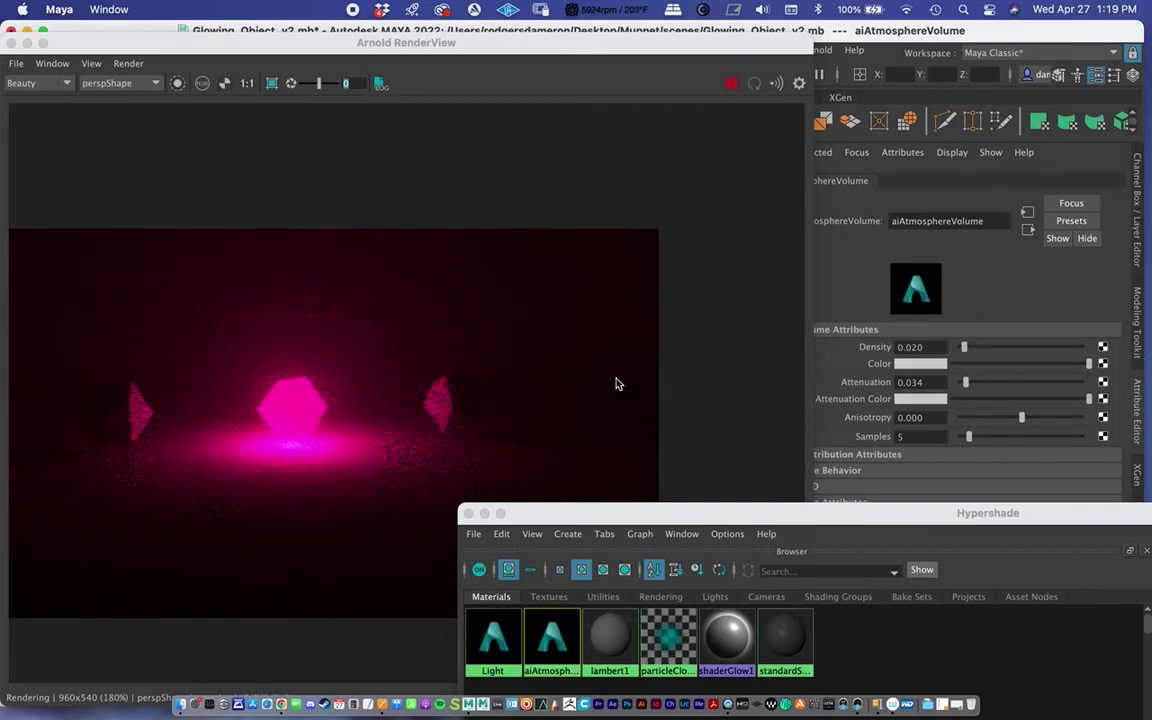
left_click_drag(965, 383, 969, 383)
Step: Select Light_Group in the Outliner and center its pivot on the glowing polyhedron, keeping the viewport beside the render
left_click_drag(240, 43, 681, 33)
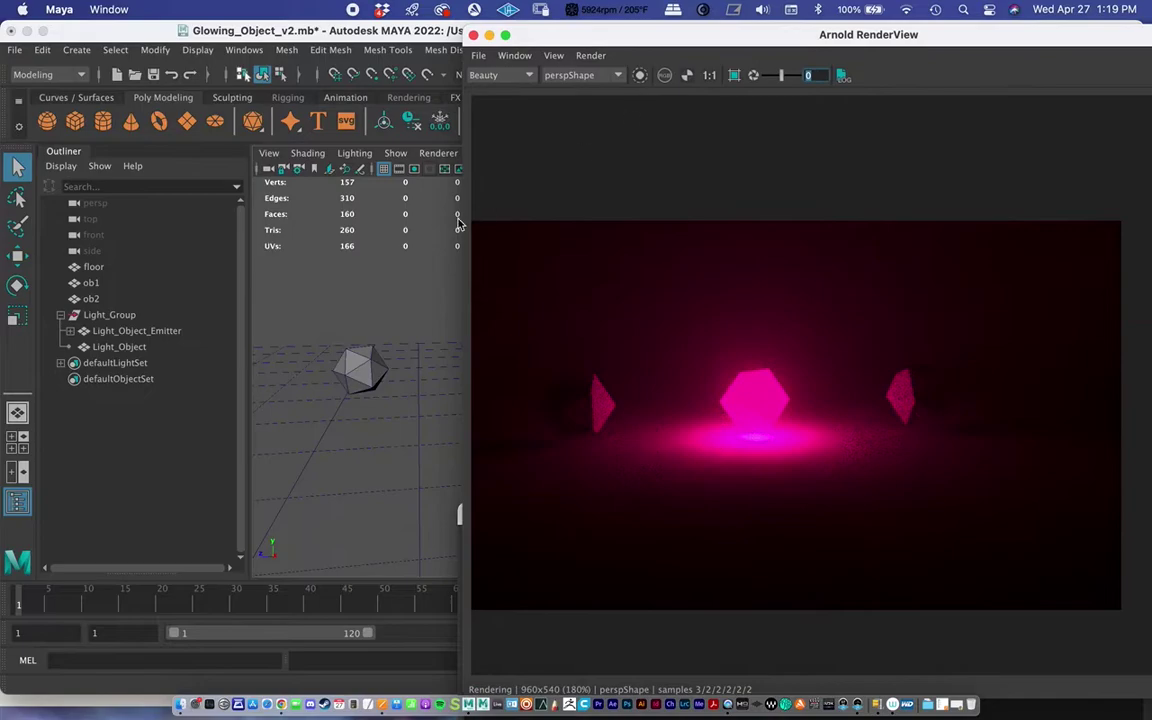
left_click(62, 316)
left_click(100, 314)
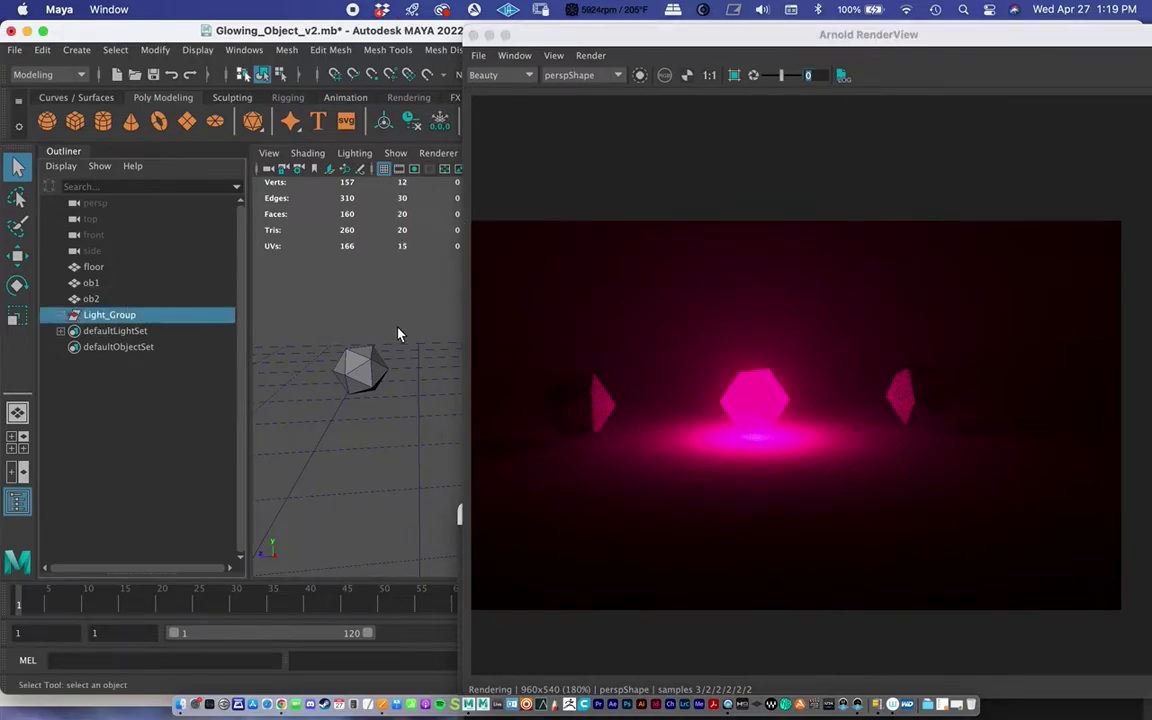
left_click_drag(380, 375, 347, 319, "alt")
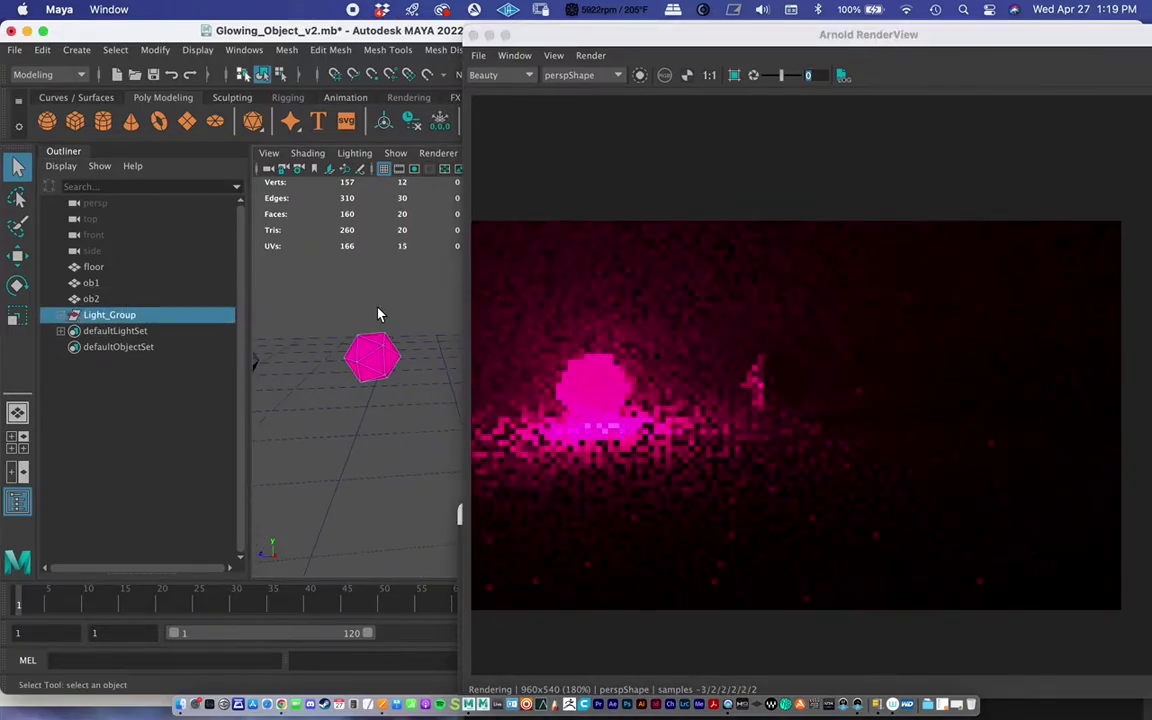
left_click_drag(605, 38, 795, 48)
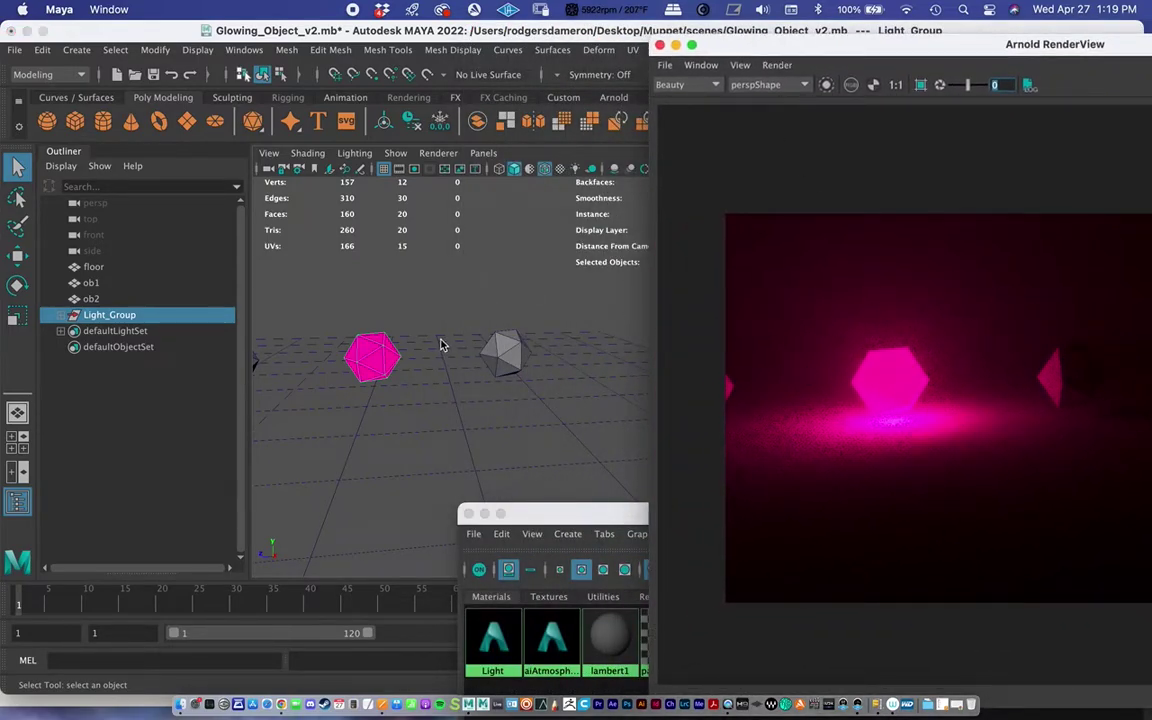
left_click(91, 298)
left_click(108, 315)
key("w")
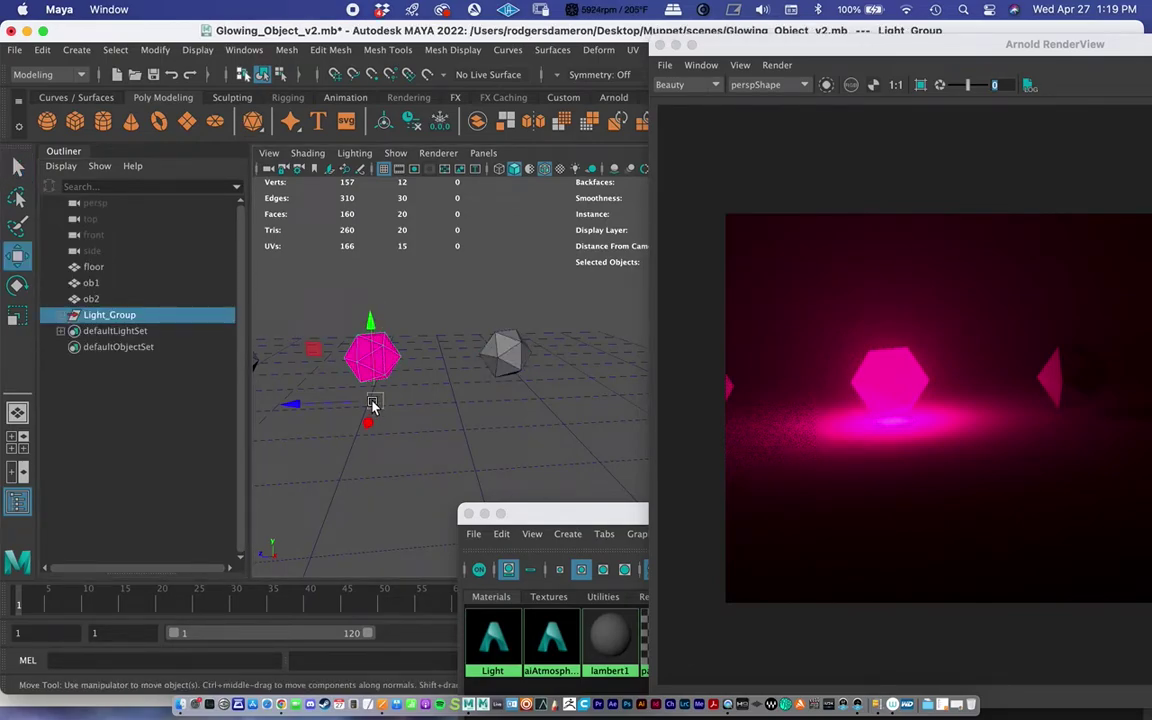
left_click_drag(411, 393, 401, 329, "alt")
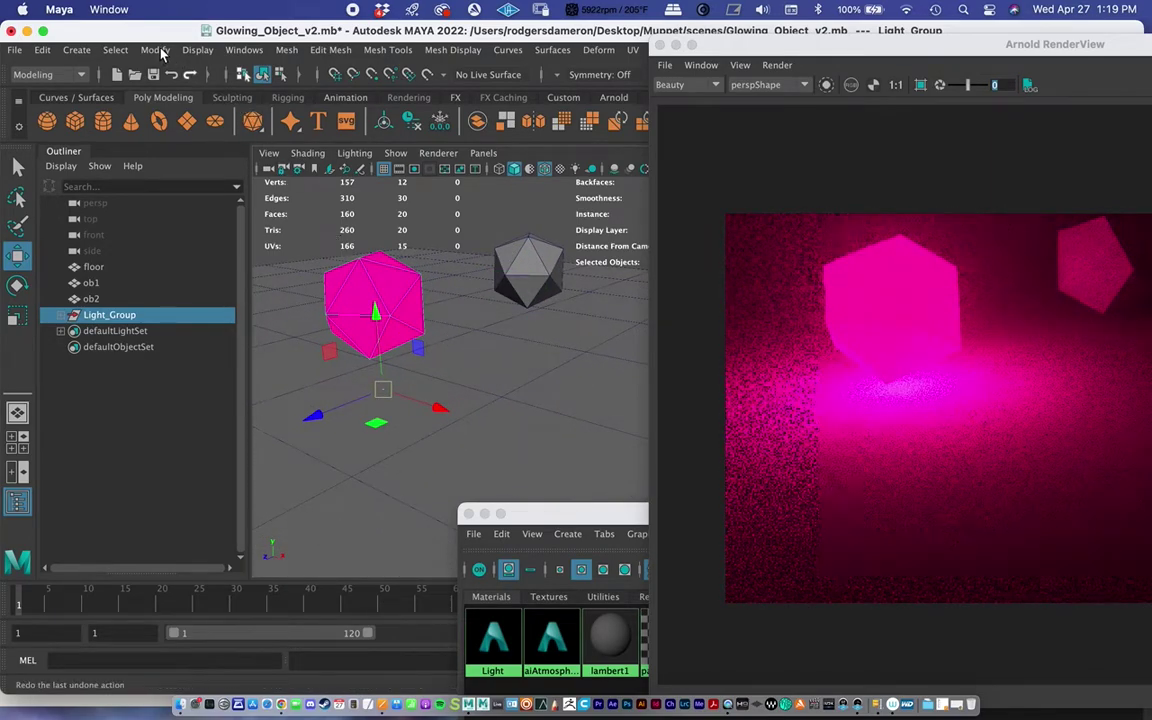
left_click(156, 50)
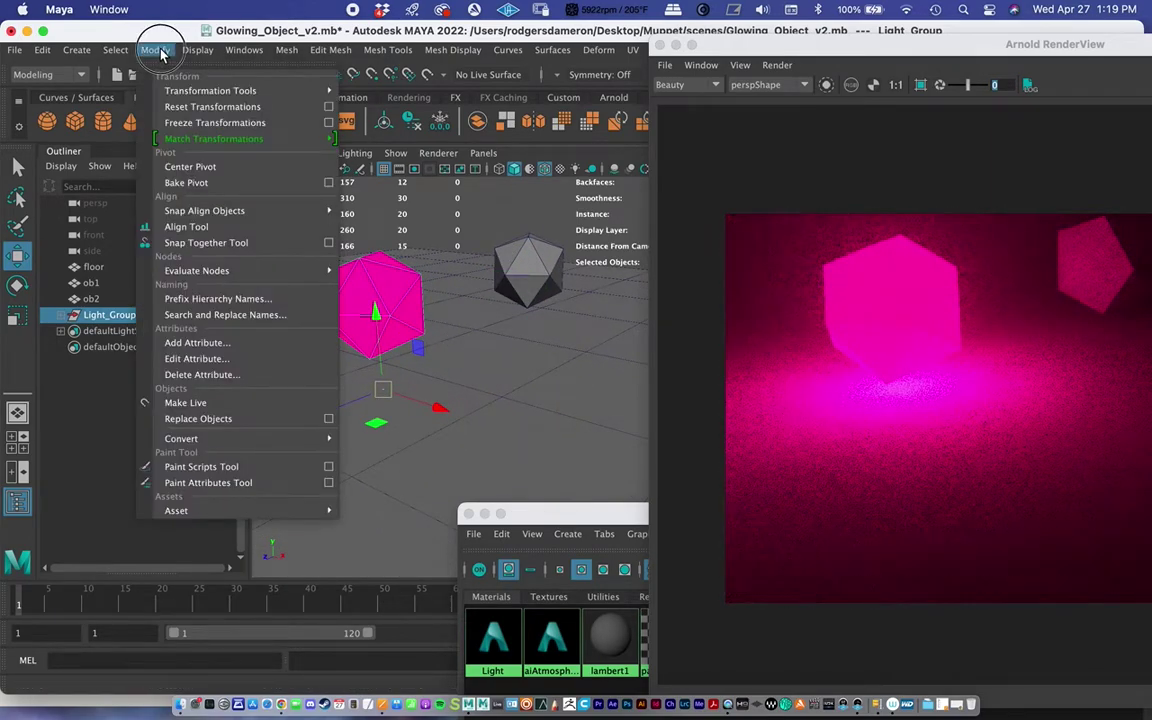
left_click(178, 167)
Step: Raise Light_Group about 2.5 units, shift it about 3.4 units along Z near a grey polyhedron, and show the full render
mouse_move(414, 327)
left_mouse_down("alt")
mouse_move(388, 300)
mouse_move(447, 342)
mouse_move(419, 334)
left_mouse_up("alt")
left_click_drag(398, 268, 401, 185)
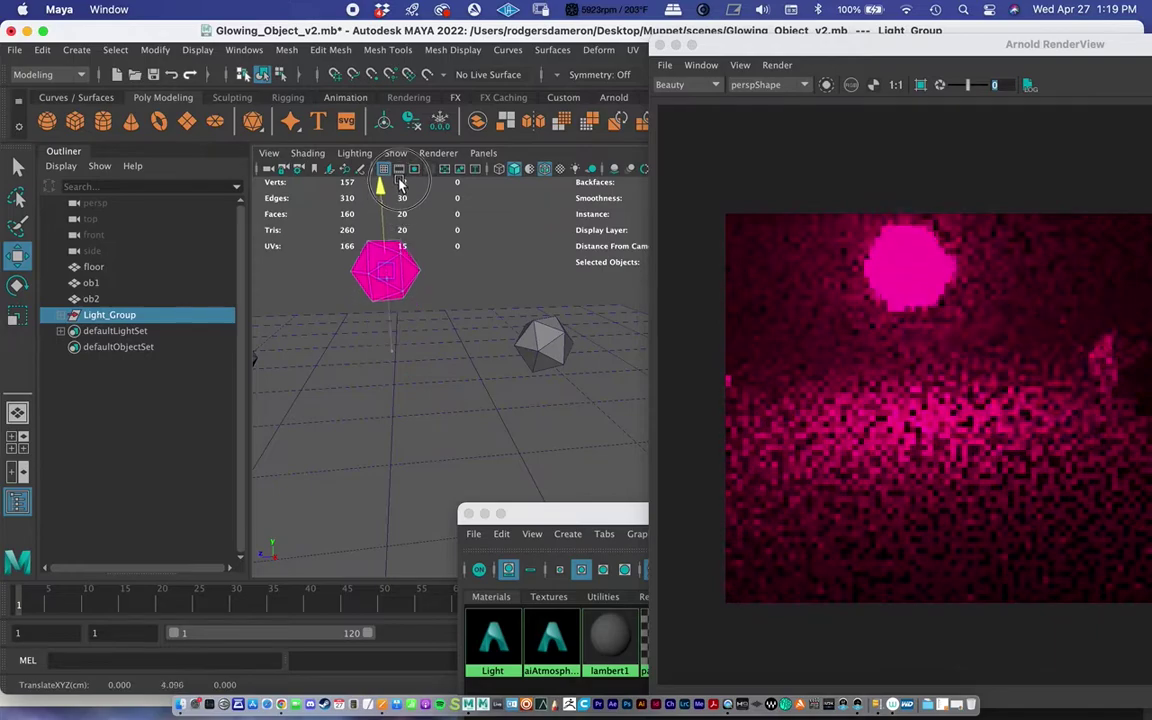
left_click_drag(470, 300, 425, 310, "alt")
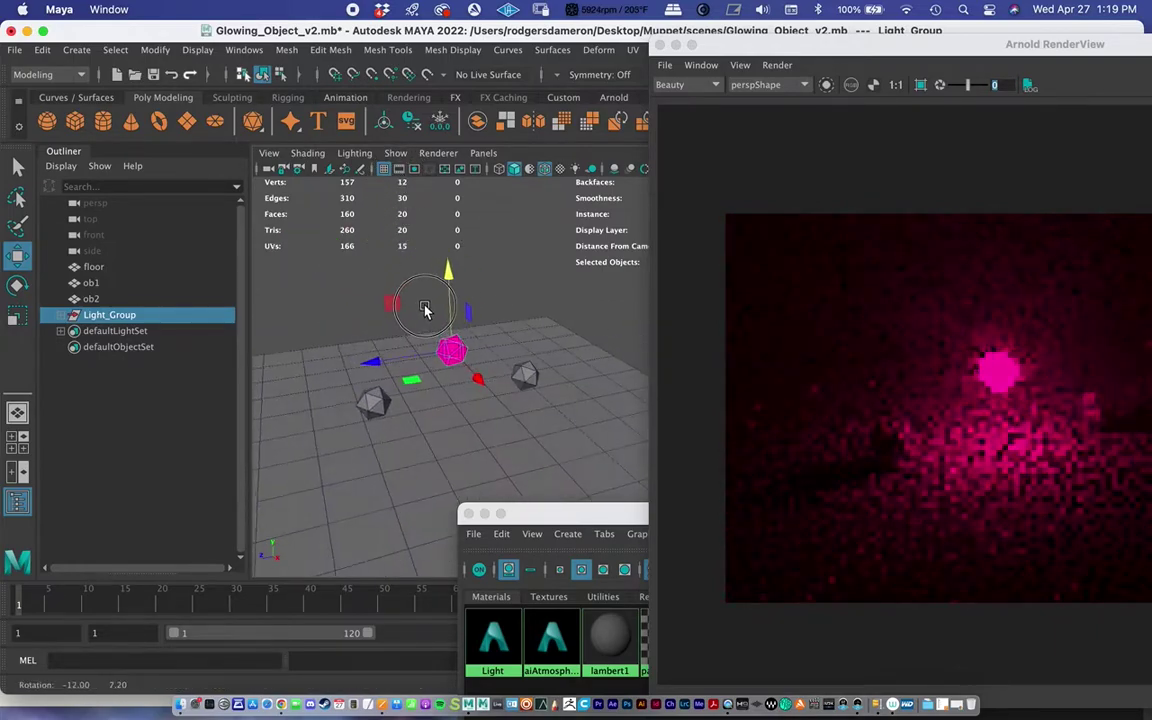
left_click_drag(370, 362, 391, 382)
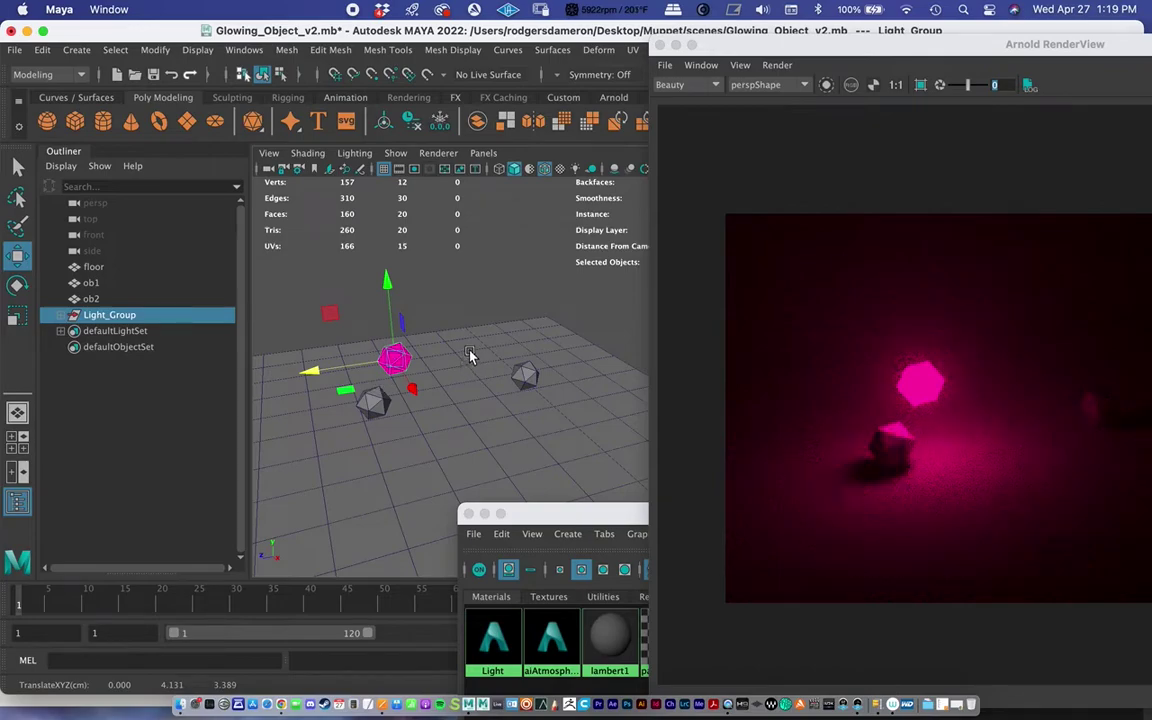
left_click_drag(747, 51, 157, 22)
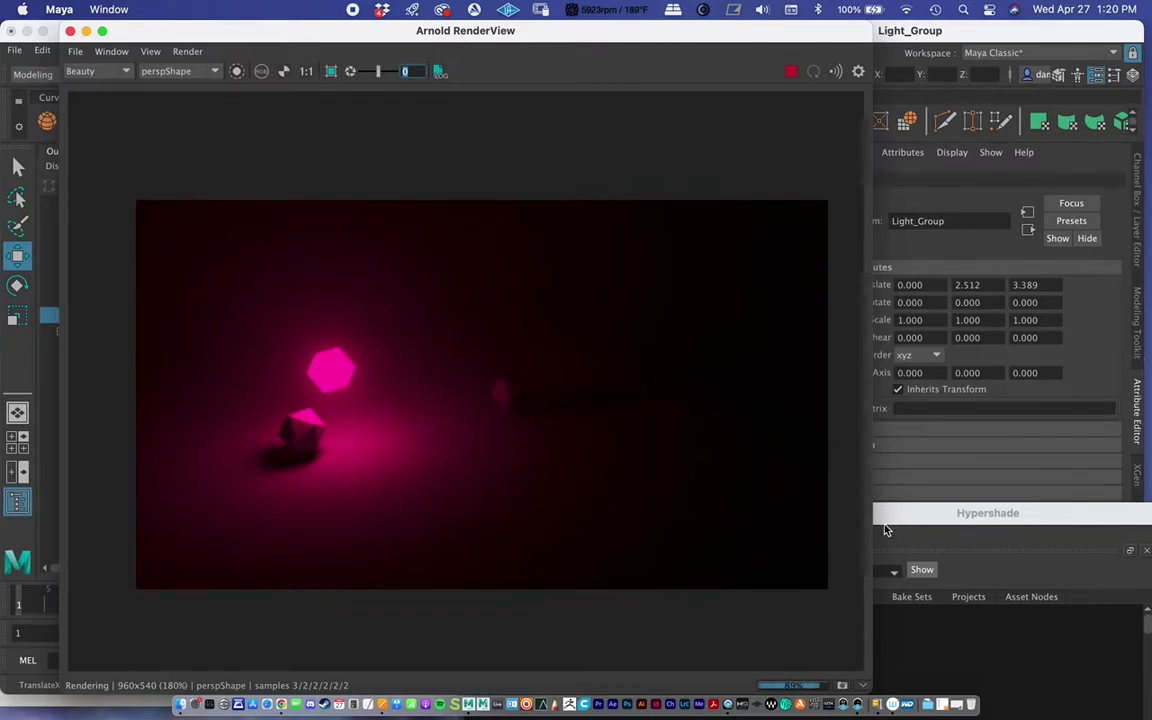
Step: Set the Light material's emission weight to 2, raise it to 4, and uncover the render for comparison
left_click_drag(905, 514, 495, 7)
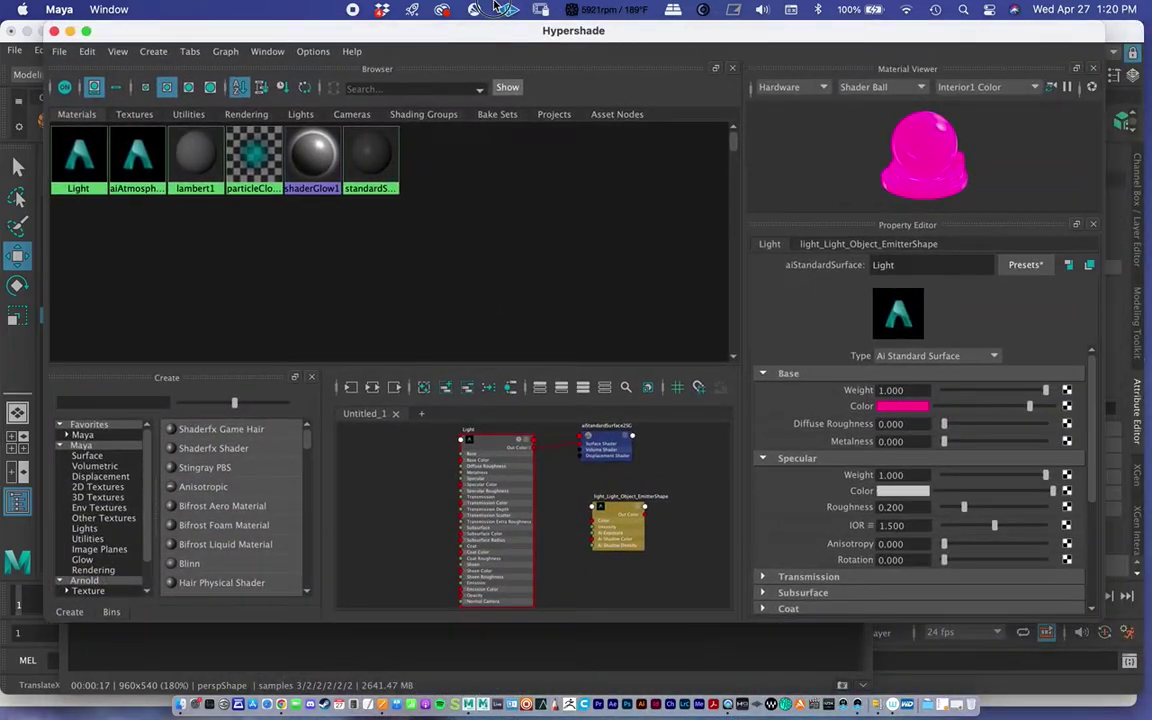
left_click(495, 440)
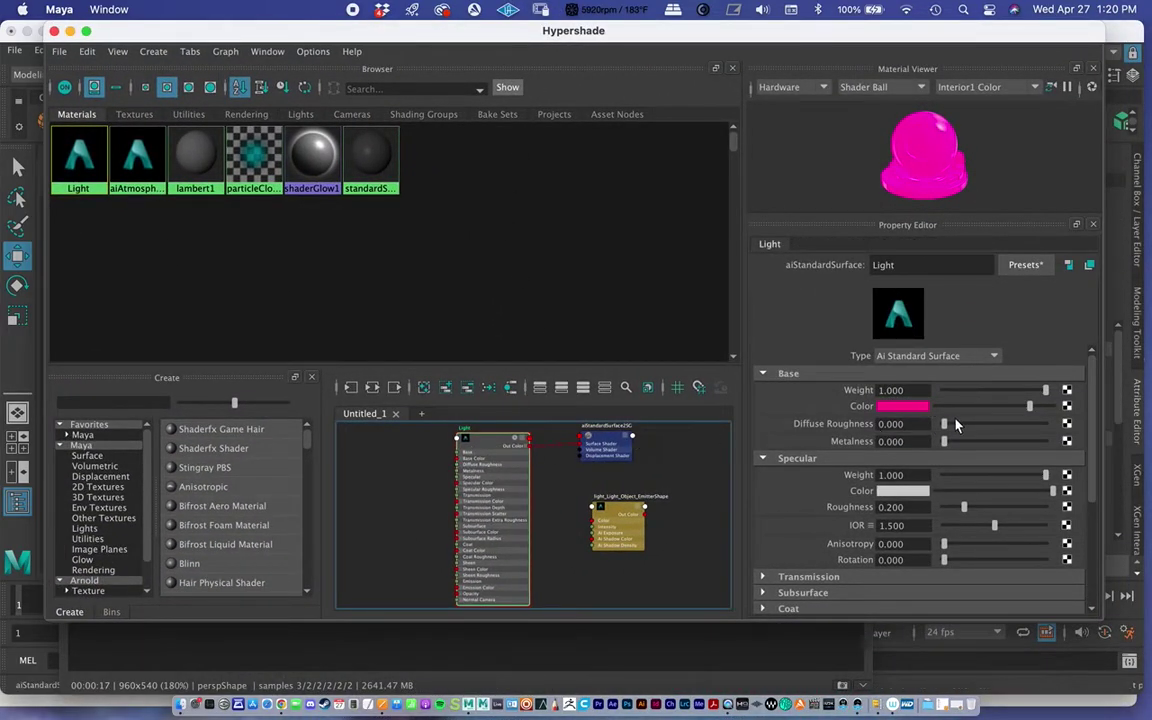
scroll(810, 533, "down", 6)
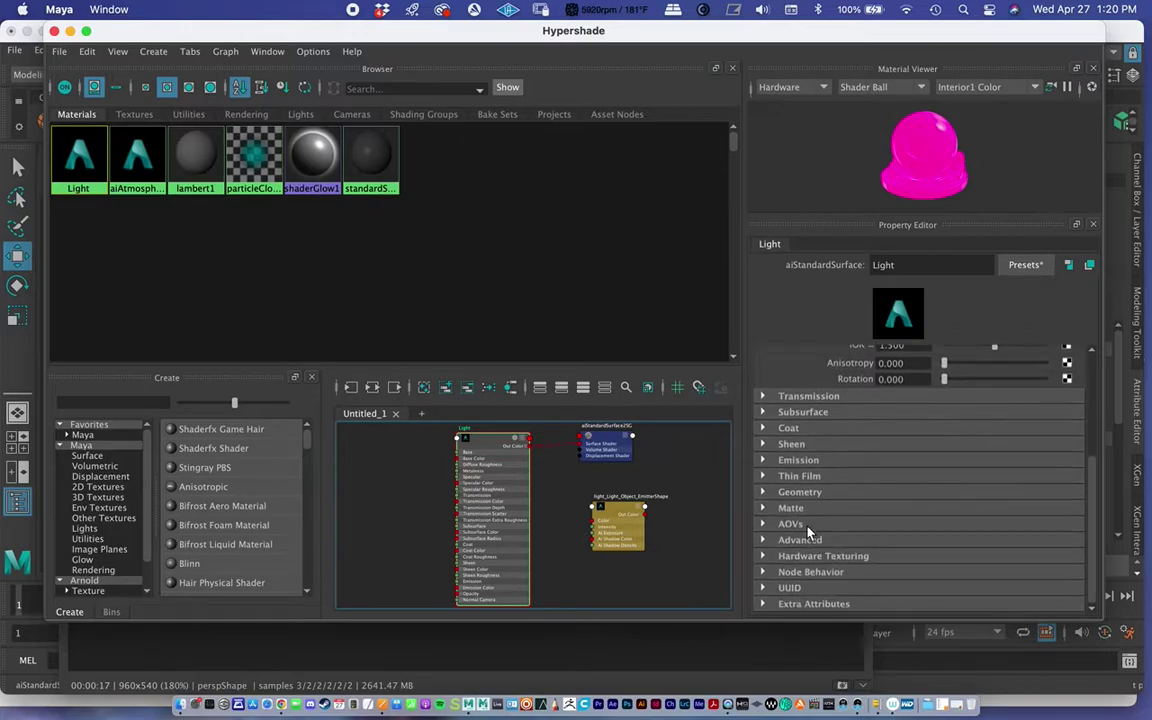
left_click(763, 461)
double_click(890, 477)
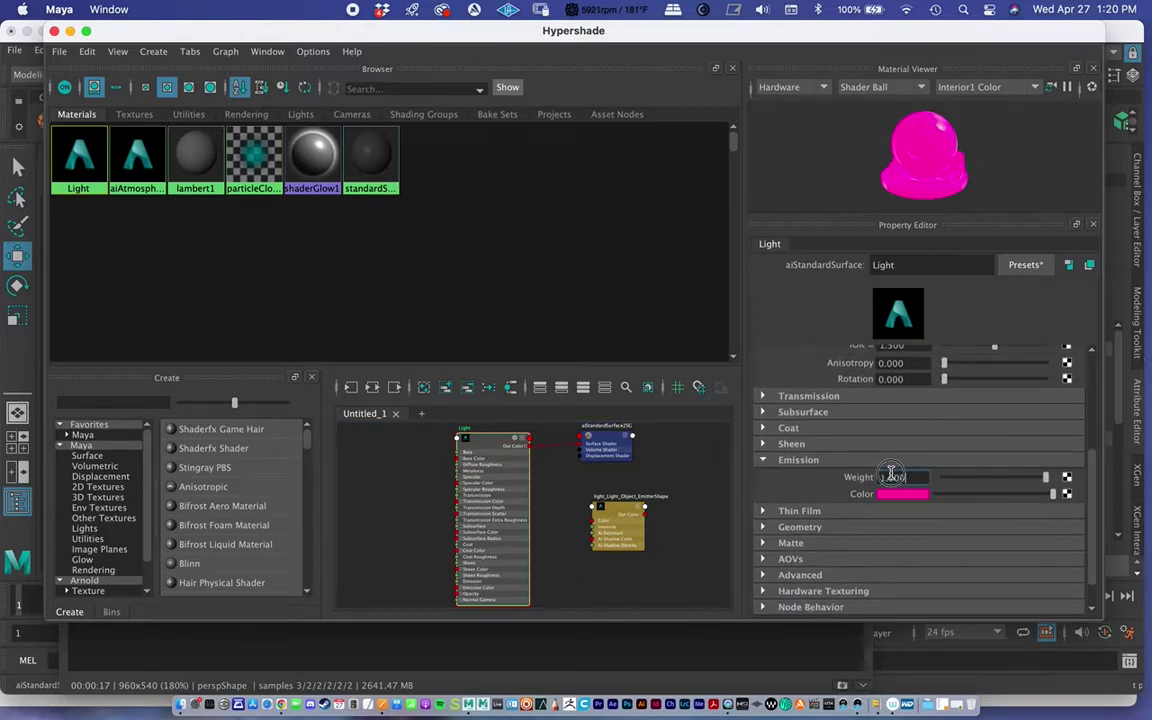
type("2")
key("Return")
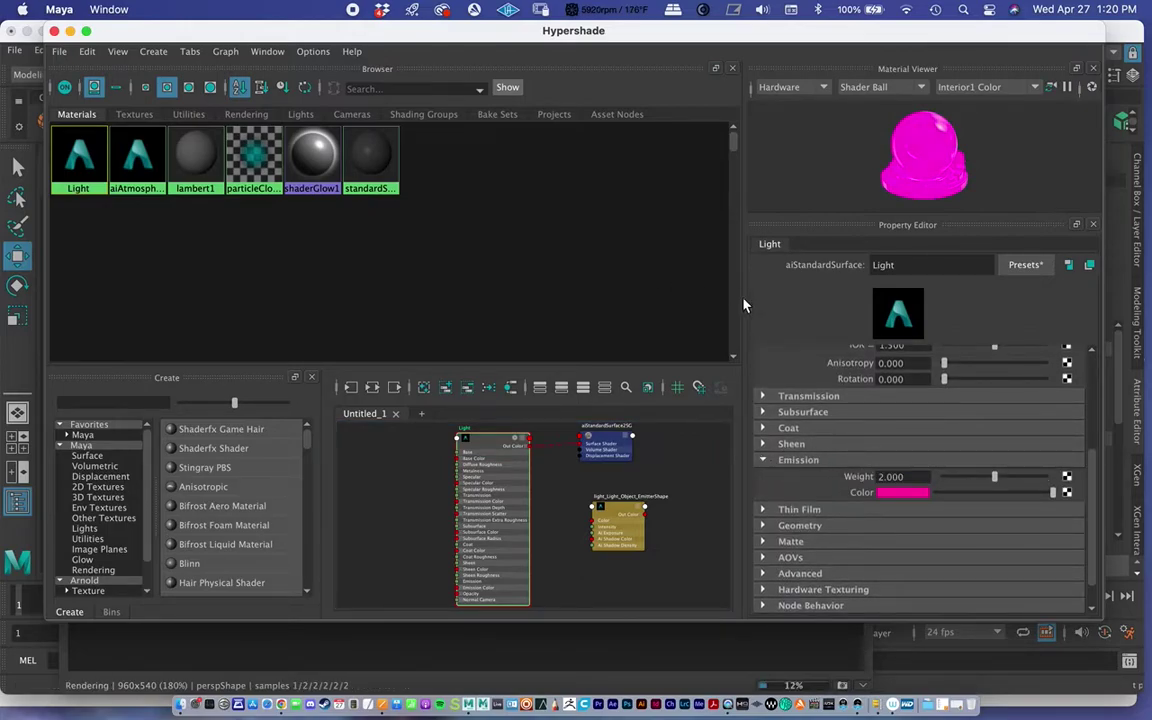
double_click(890, 477)
left_click_drag(182, 36, 262, 34)
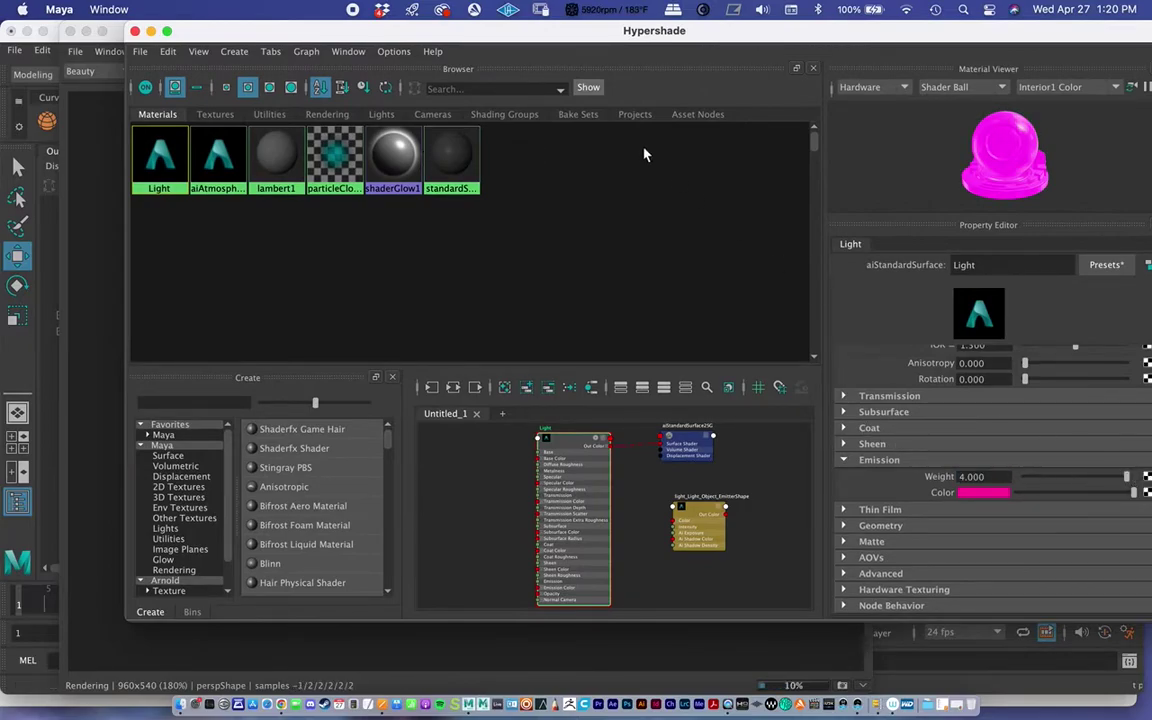
left_click_drag(467, 38, 873, 163)
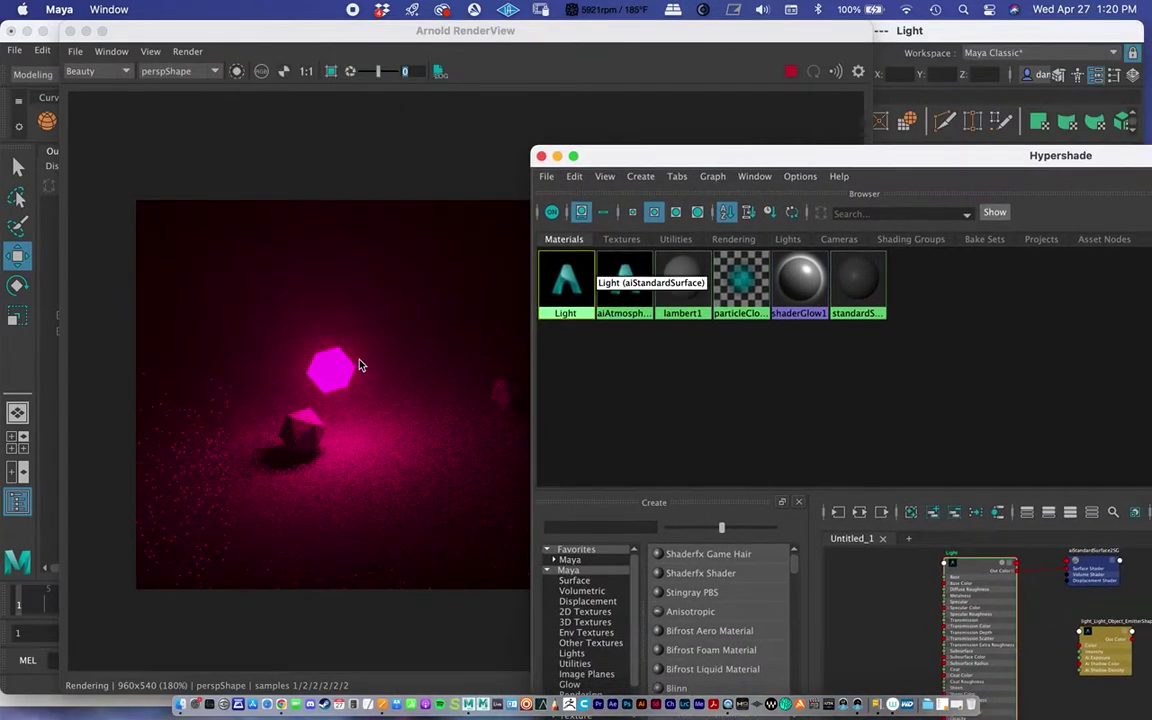
Step: Lower the Light material's emission weight to 3.584 and bring the full render into view
left_click_drag(661, 160, 173, 35)
left_click_drag(1041, 481, 1031, 478)
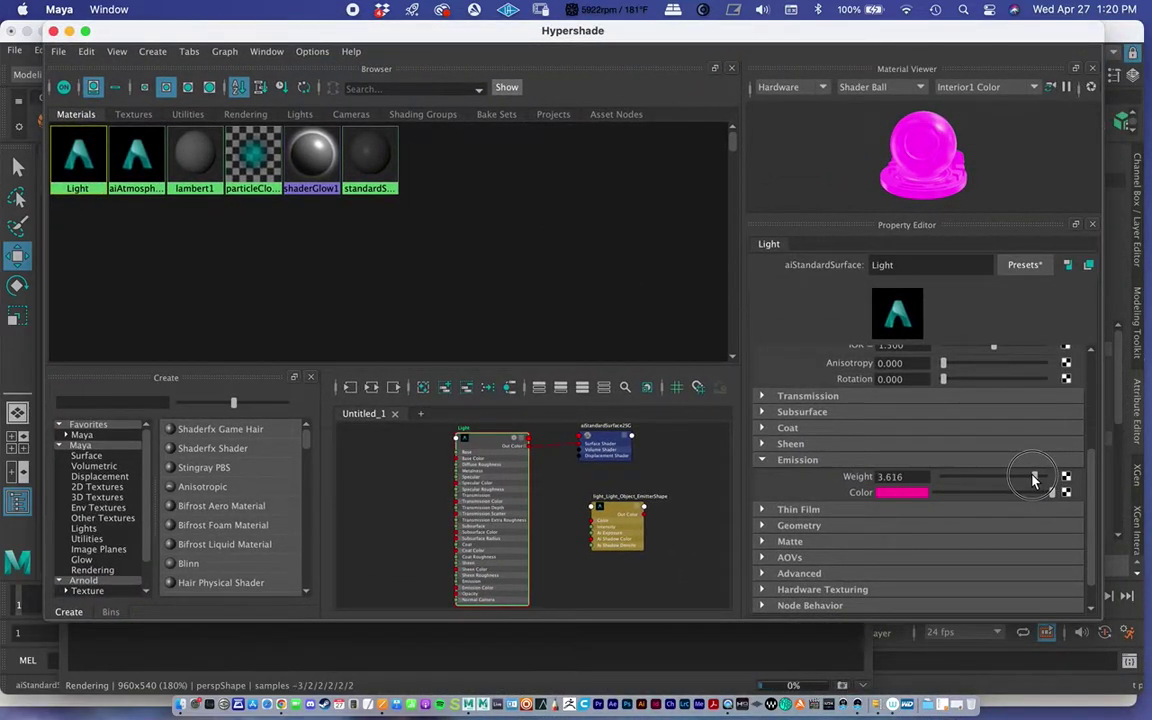
left_click(780, 414)
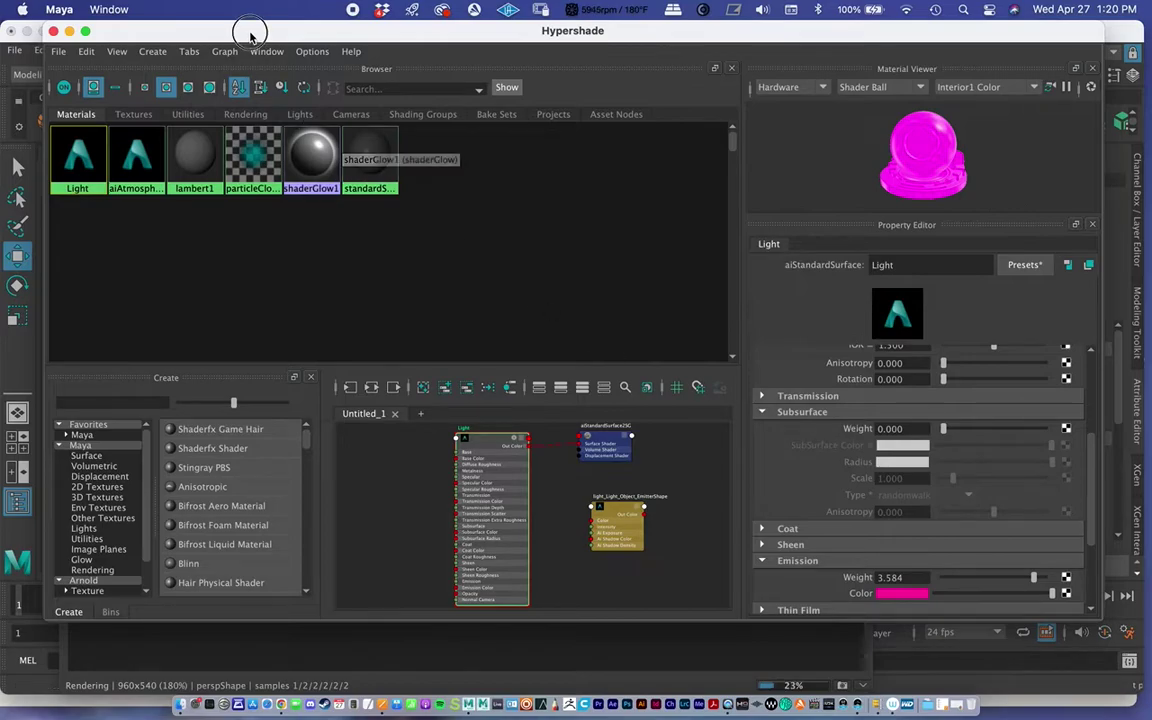
left_click_drag(252, 32, 673, 118)
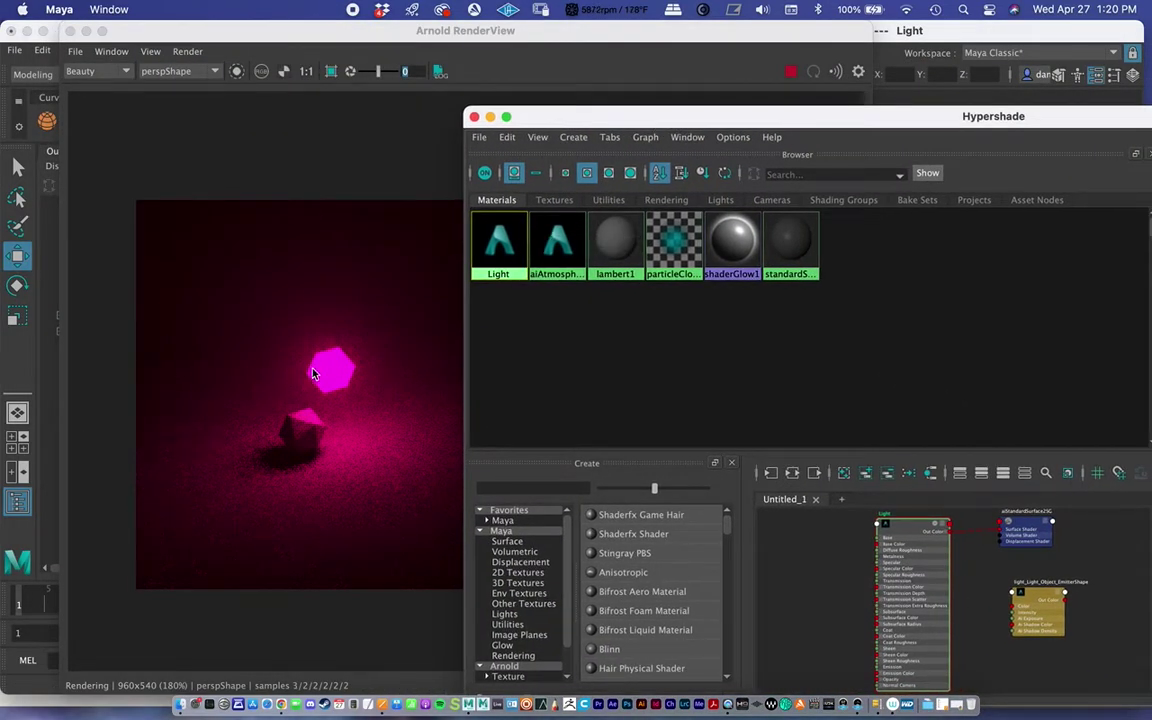
left_click(291, 350)
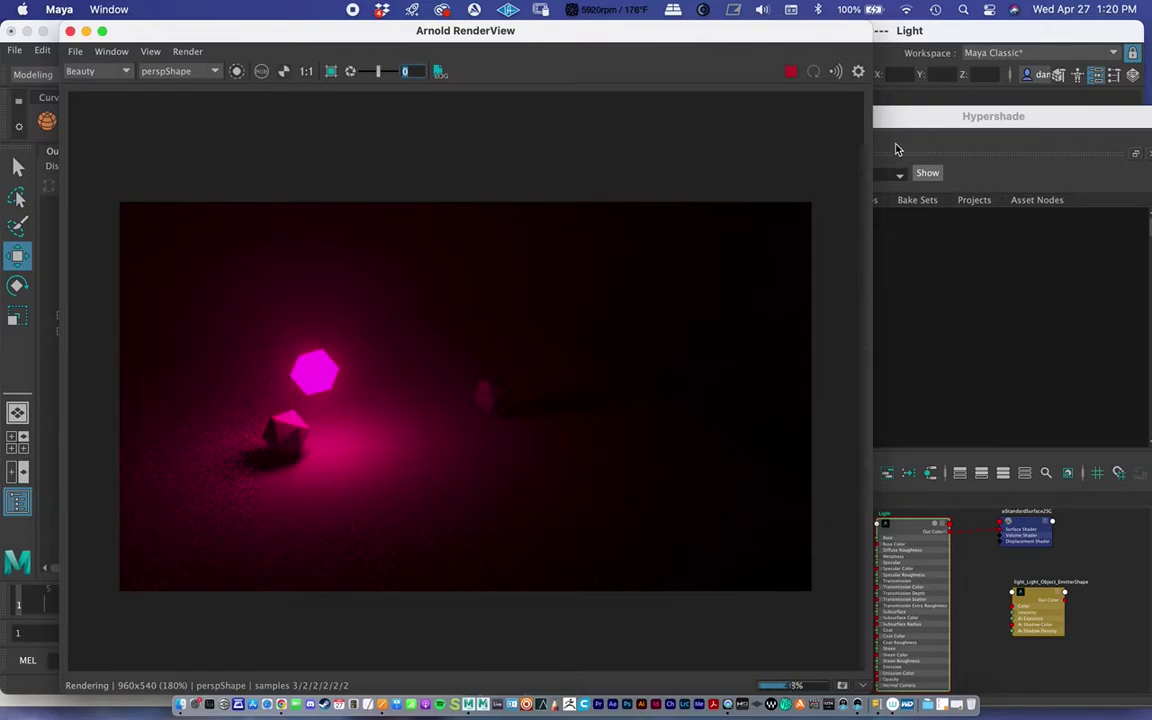
left_click_drag(917, 128, 430, 41)
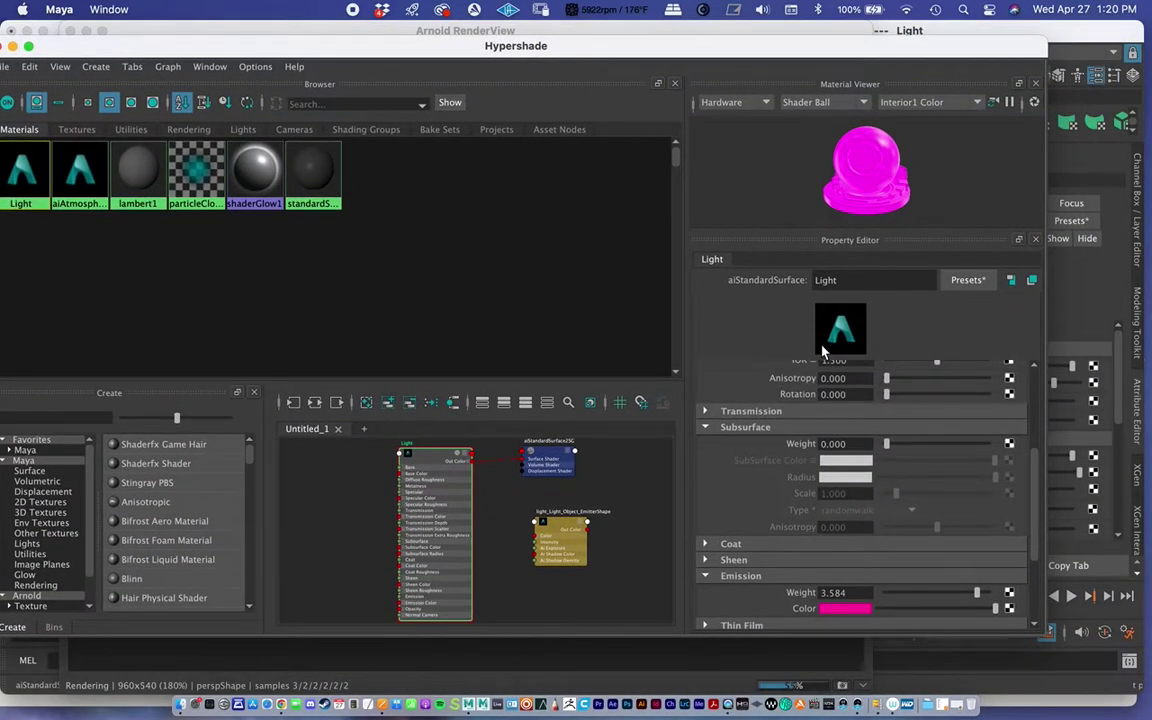
left_click_drag(248, 52, 653, 236)
left_click(396, 232)
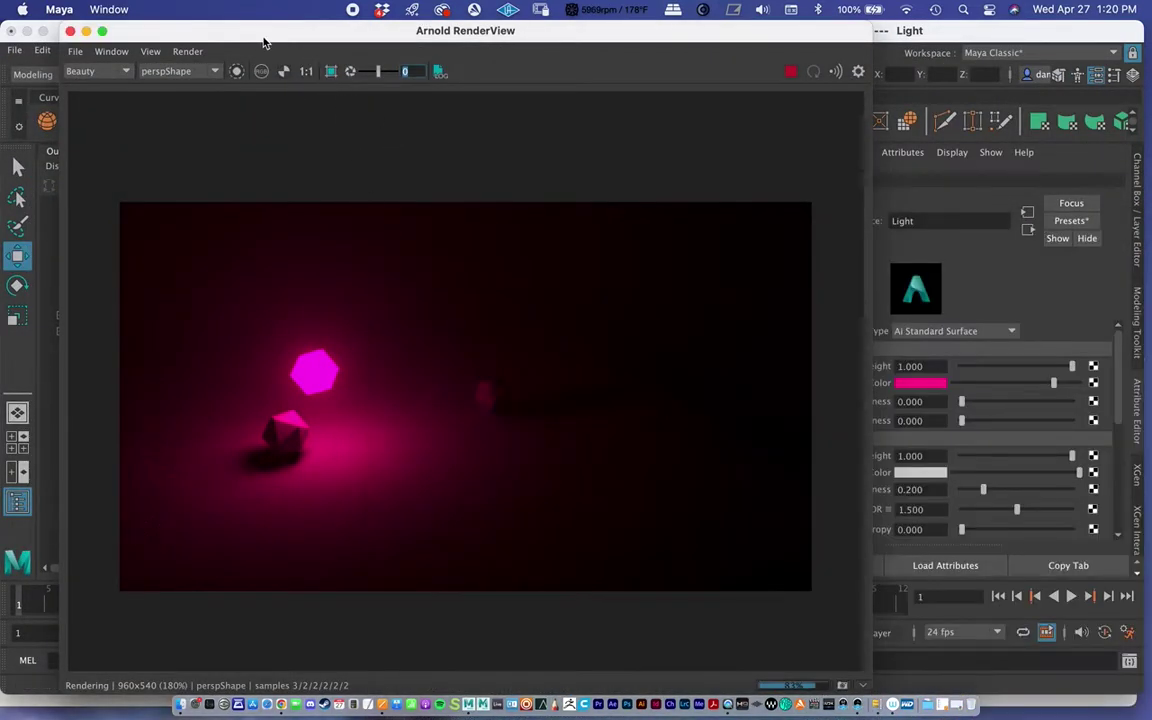
Step: Select the light_Light_Object_Emitter mesh light inside Light_Group and arrange the render beside its attributes
left_click_drag(206, 32, 440, 100)
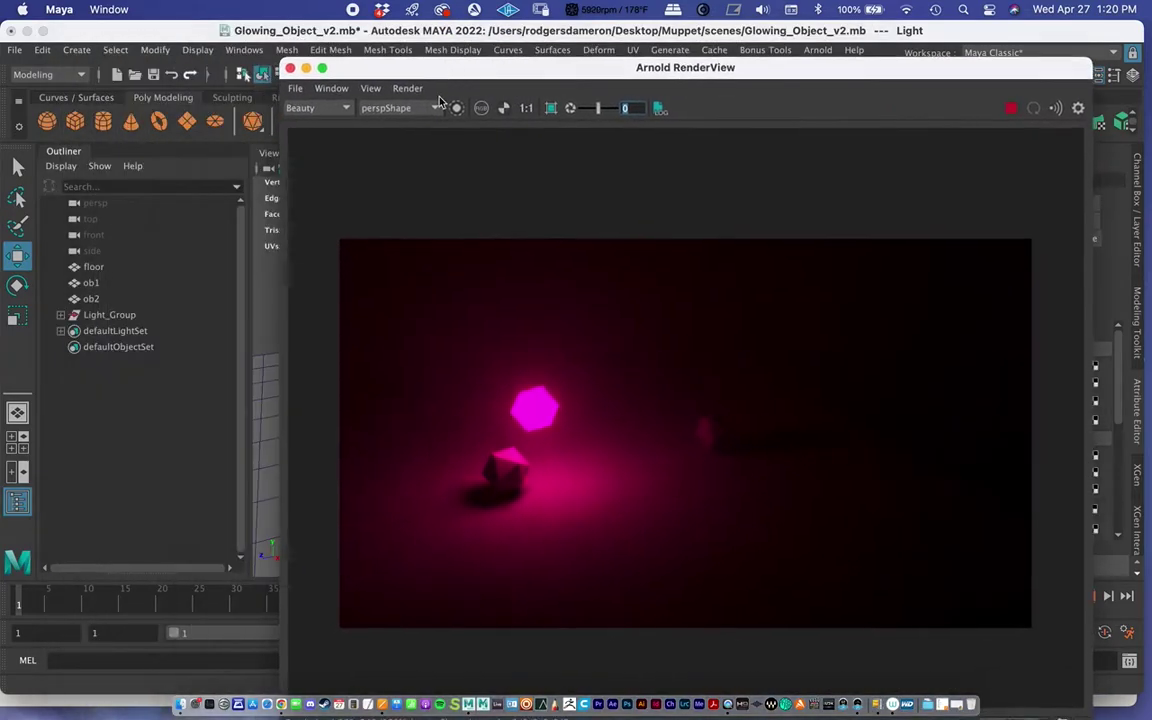
left_click(60, 316)
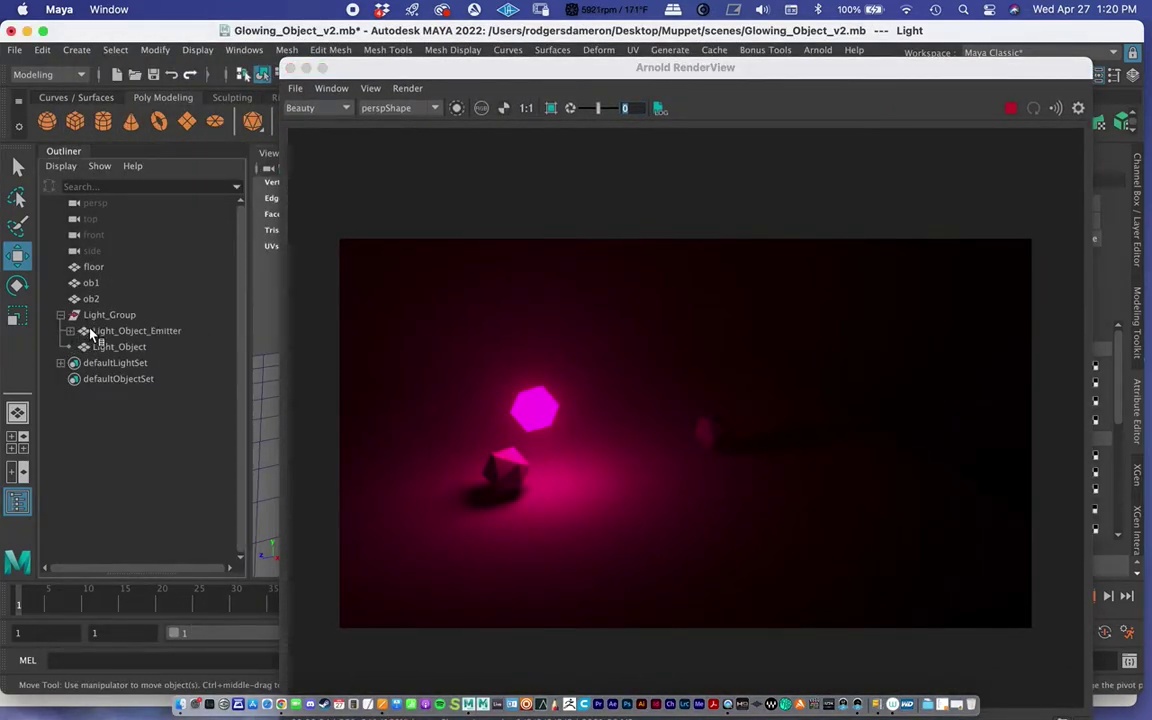
left_click(70, 331)
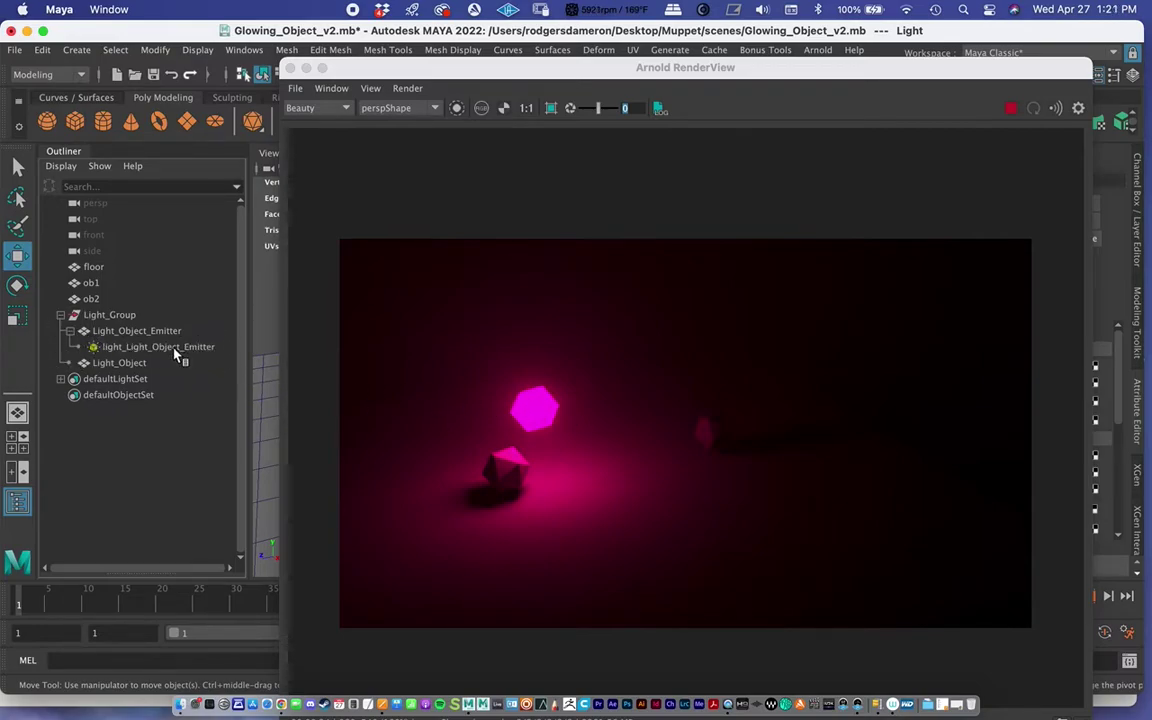
left_click(183, 348)
left_click_drag(600, 80, 524, 114)
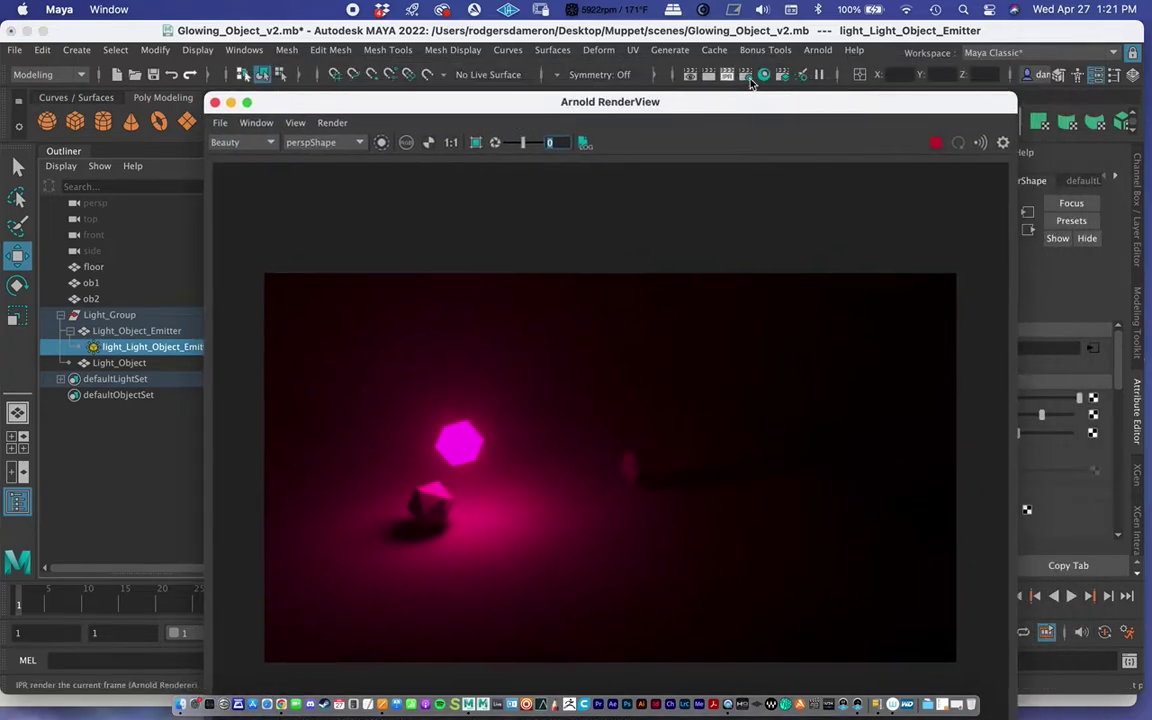
left_click(817, 50)
mouse_move(860, 134)
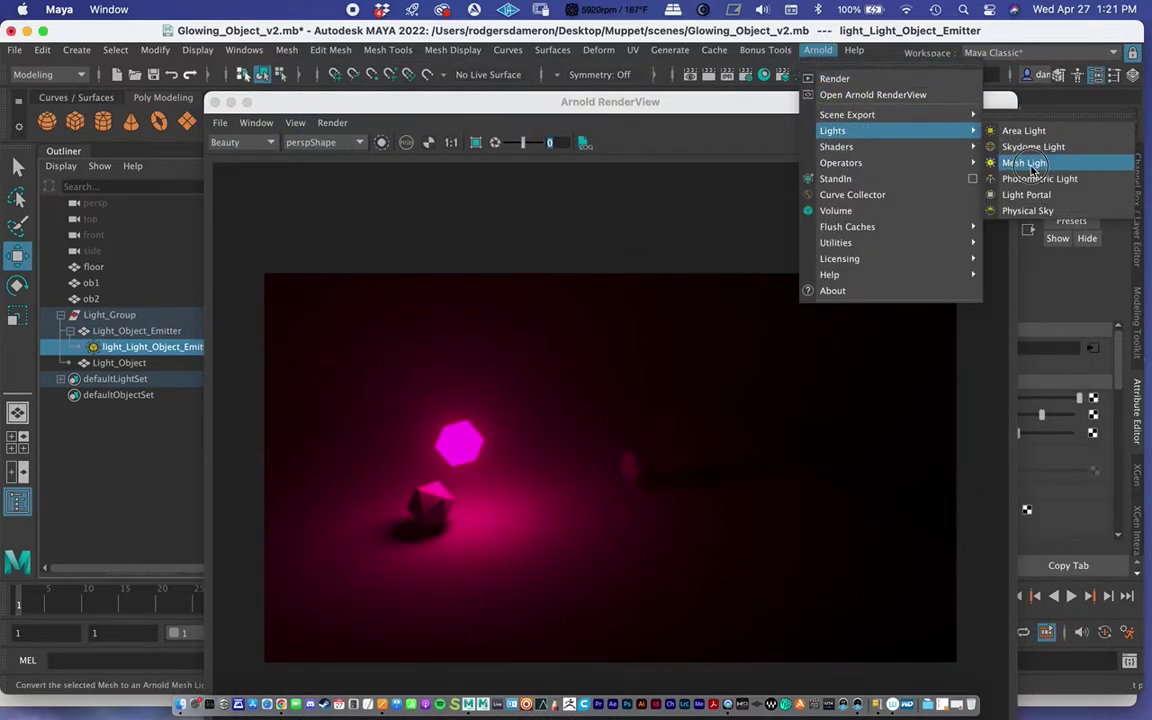
mouse_move(852, 48)
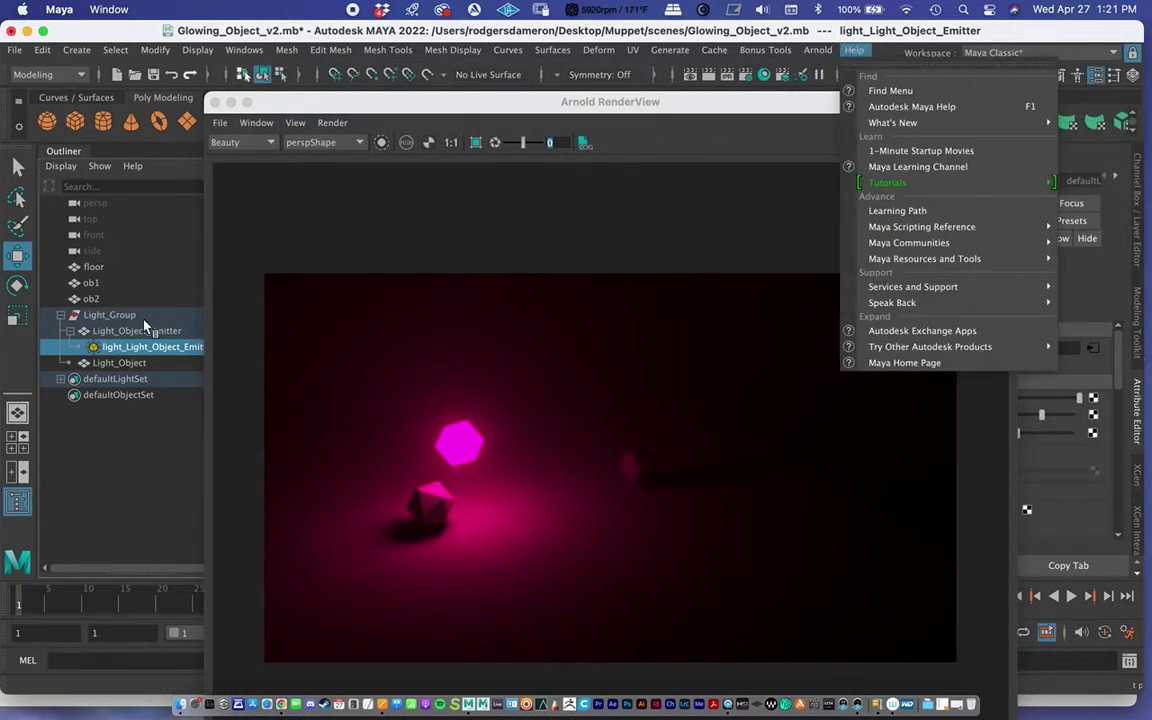
left_click(117, 344)
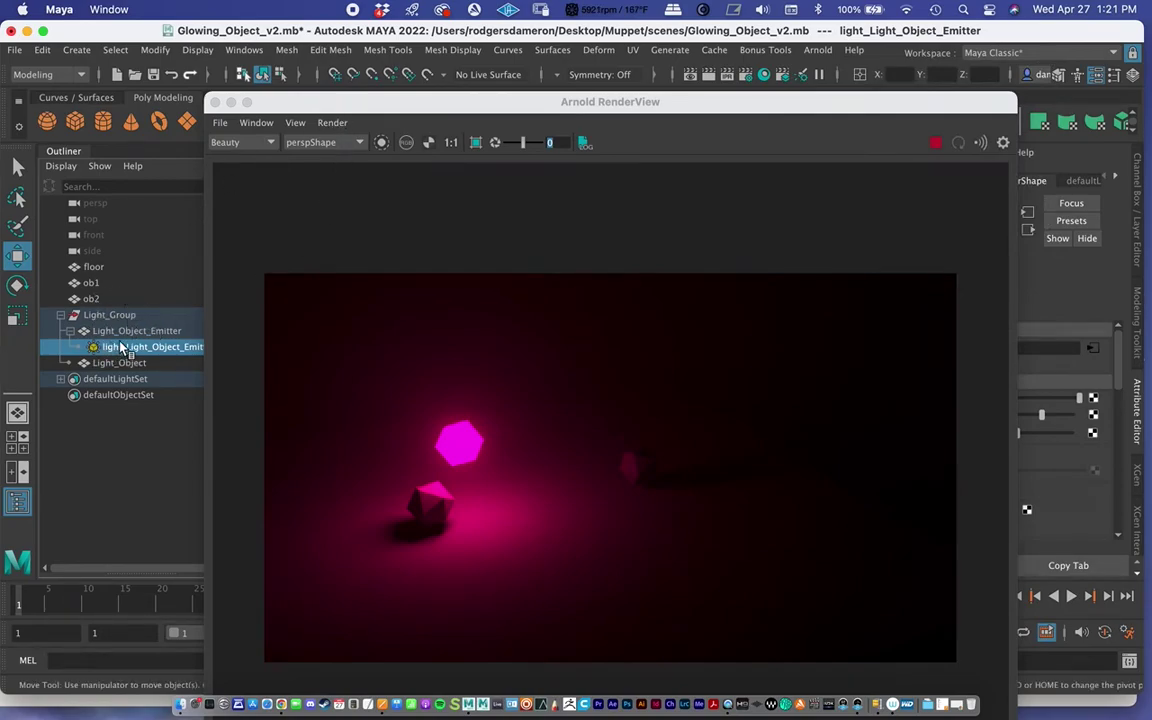
left_click_drag(338, 108, 139, 57)
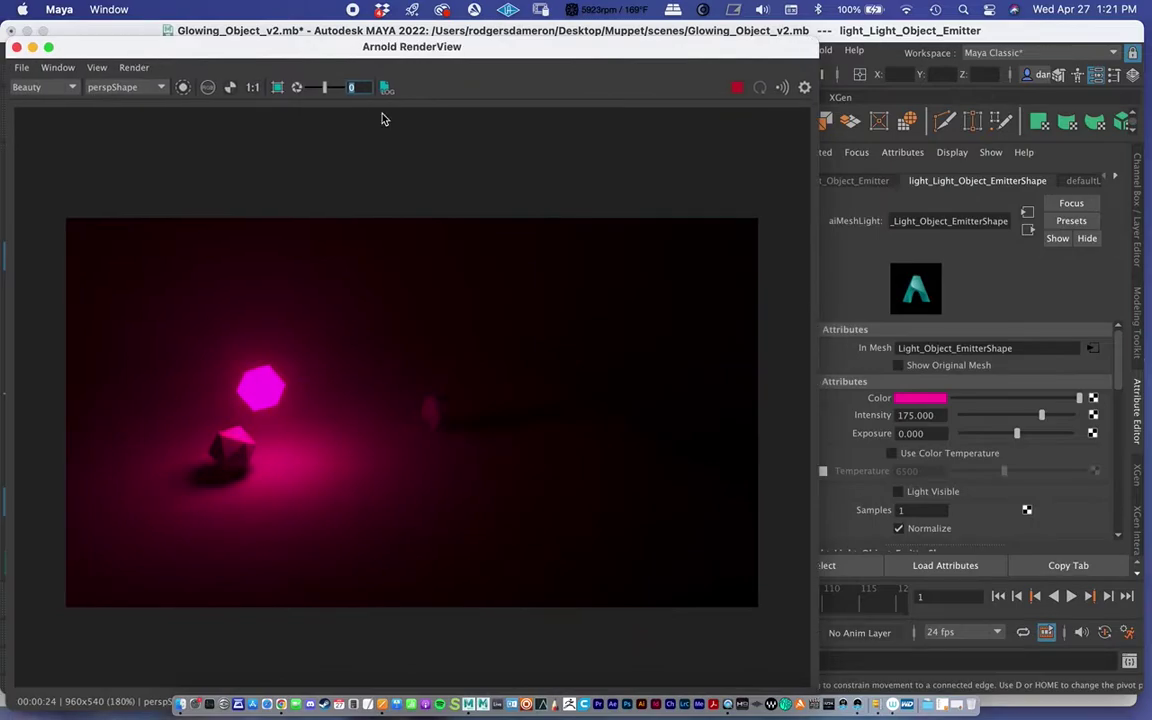
Step: Try mesh light exposures of 4.328 and 1.567, settling on 1.2
mouse_move(1043, 418)
left_mouse_down()
mouse_move(988, 419)
mouse_move(1038, 418)
left_mouse_up()
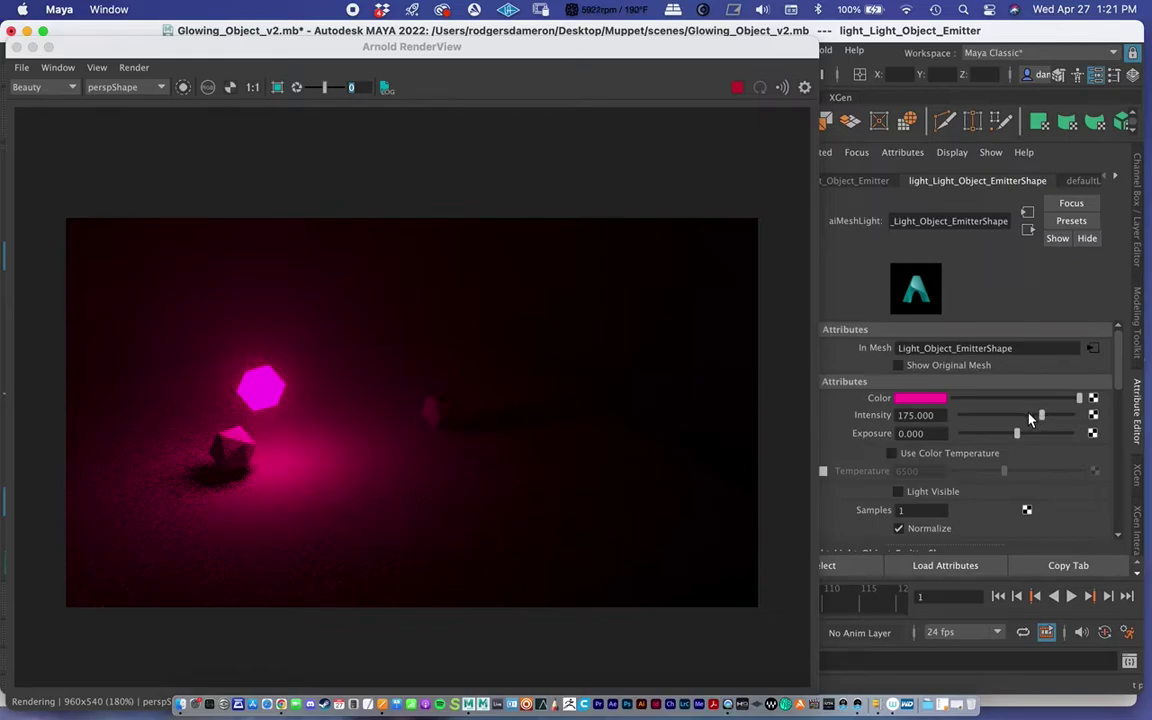
left_click_drag(1019, 437, 1063, 436)
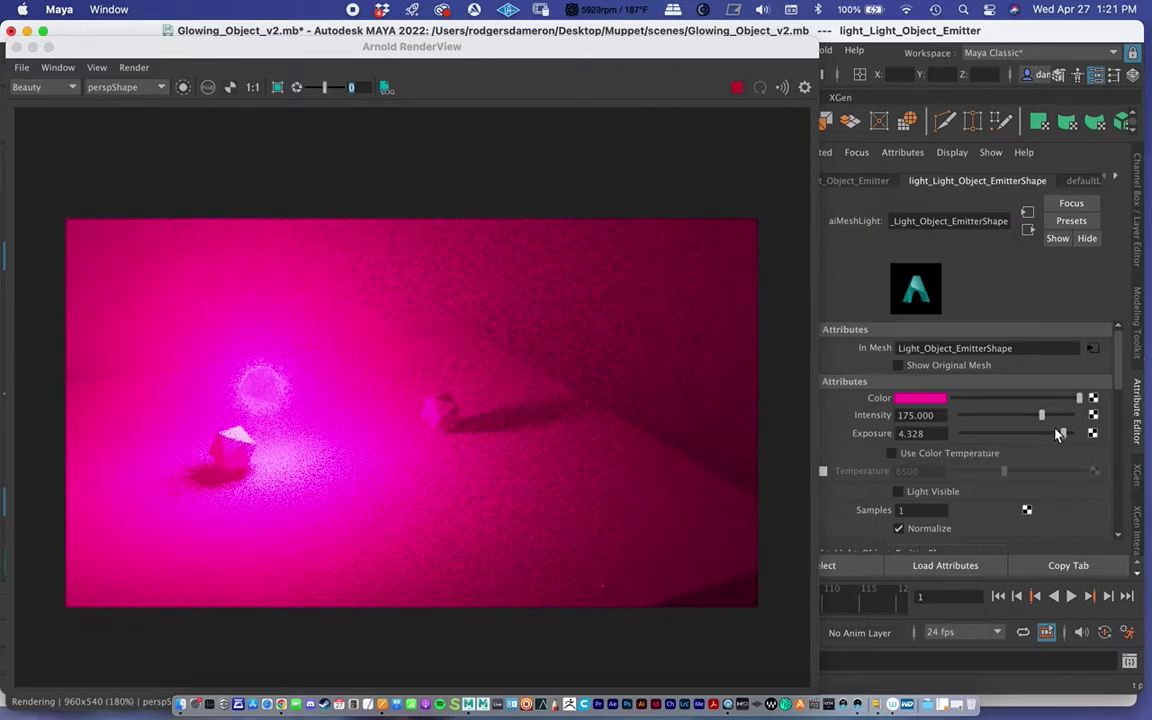
left_click_drag(1064, 436, 1033, 436)
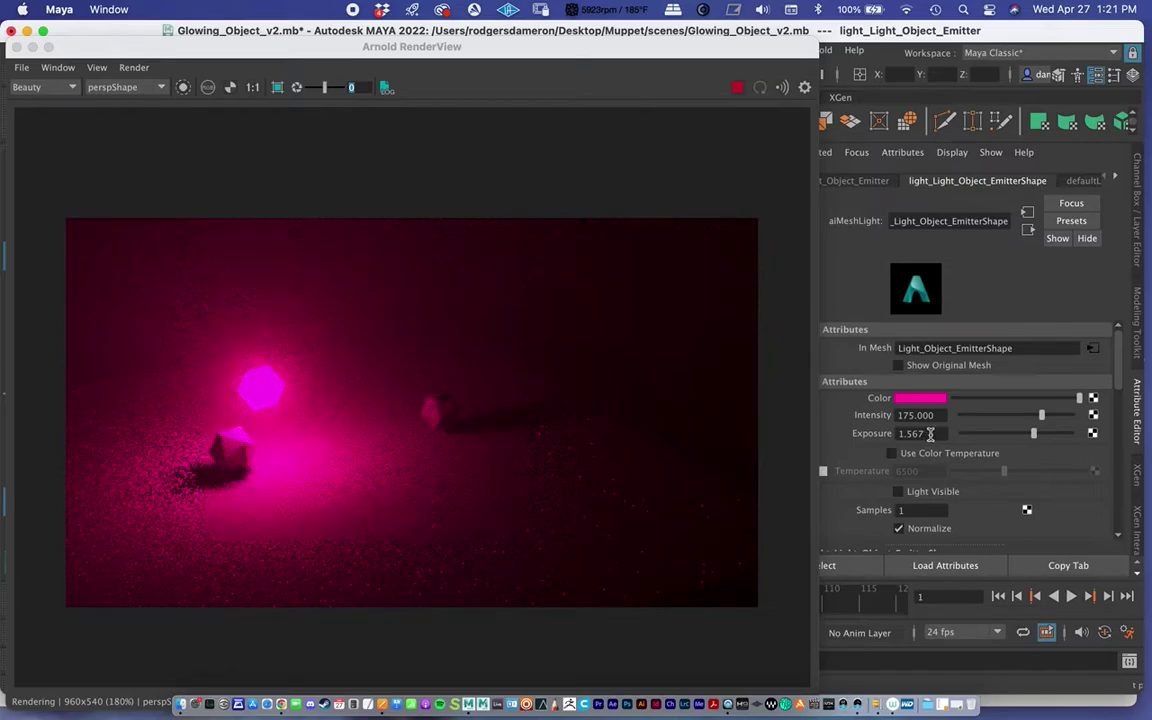
left_click_drag(930, 433, 859, 427)
type("1.2")
key("Return")
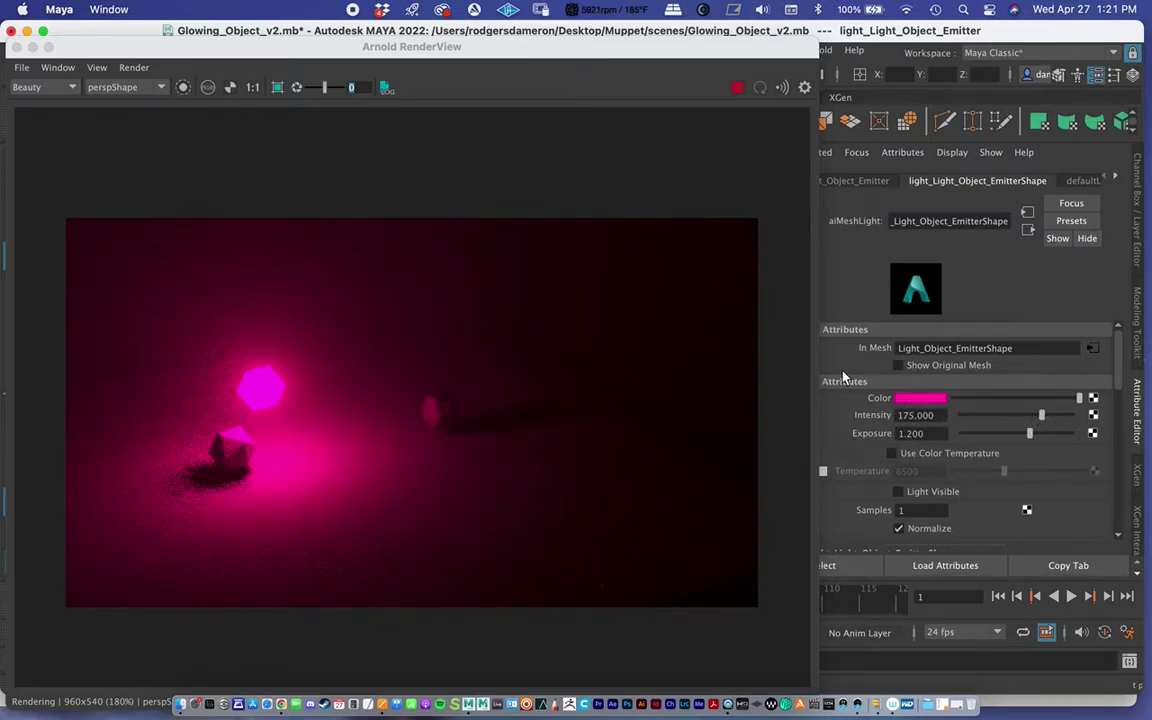
Step: Frame the perspective camera closer on the glowing polyhedron and its grey neighbours, and show the full render
left_click_drag(301, 49, 910, 228)
left_click_drag(455, 329, 500, 272, "alt")
left_click_drag(722, 206, 208, 30)
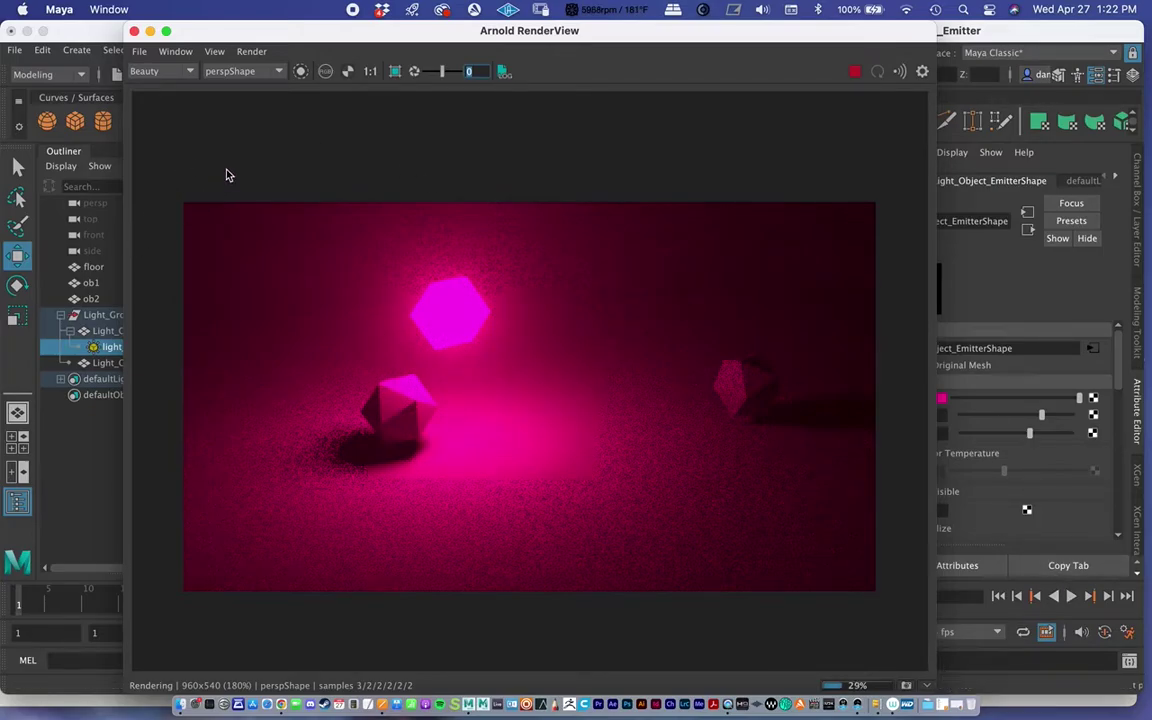
Step: Reopen Hypershade, set the aiAtmosphereVolume's density to 0.01, and uncover the render
left_click_drag(329, 40, 256, 121)
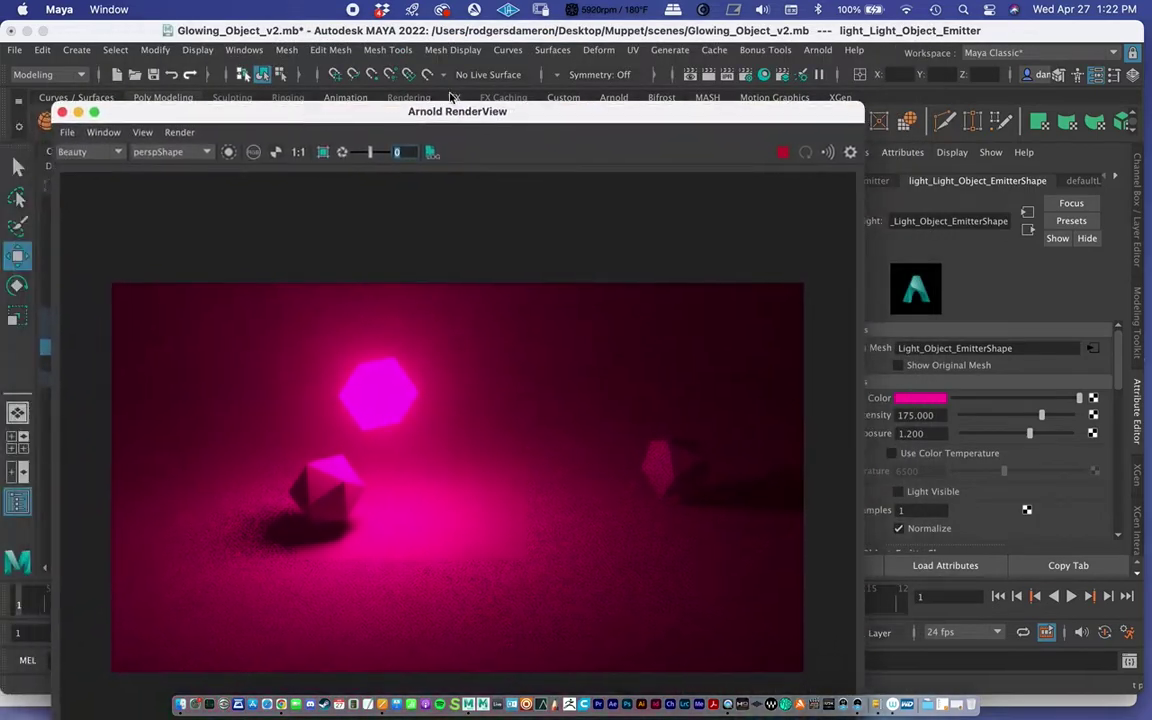
left_click(762, 78)
left_click(764, 78)
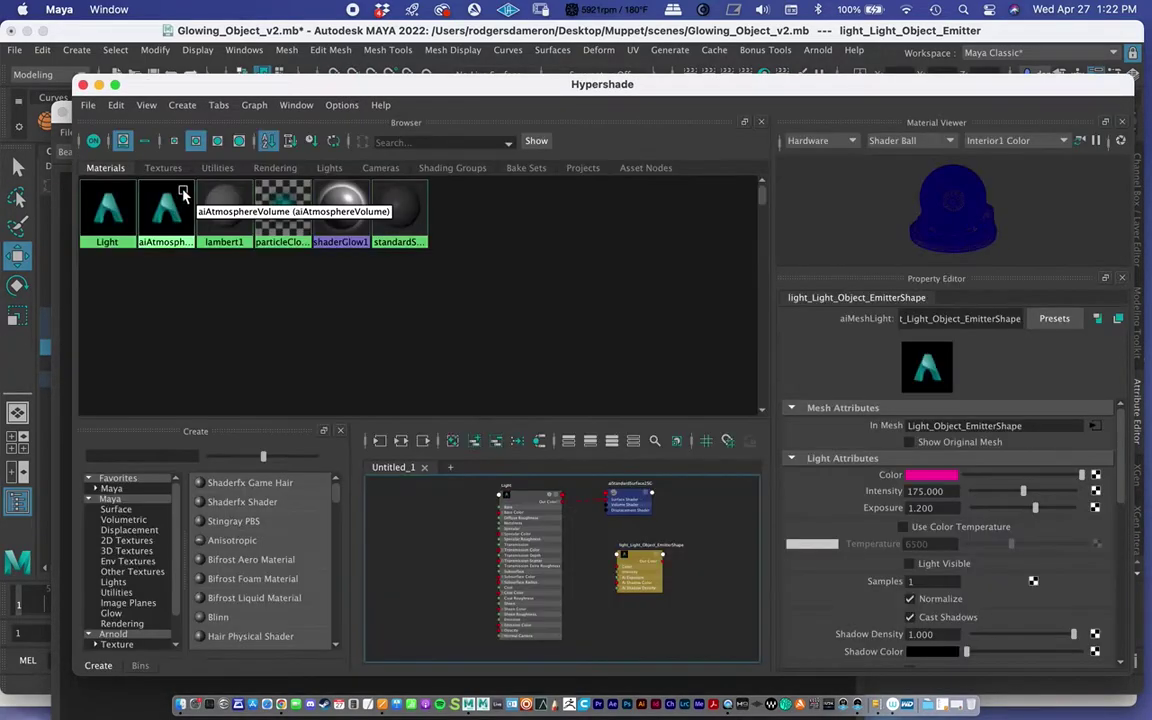
left_click(180, 196)
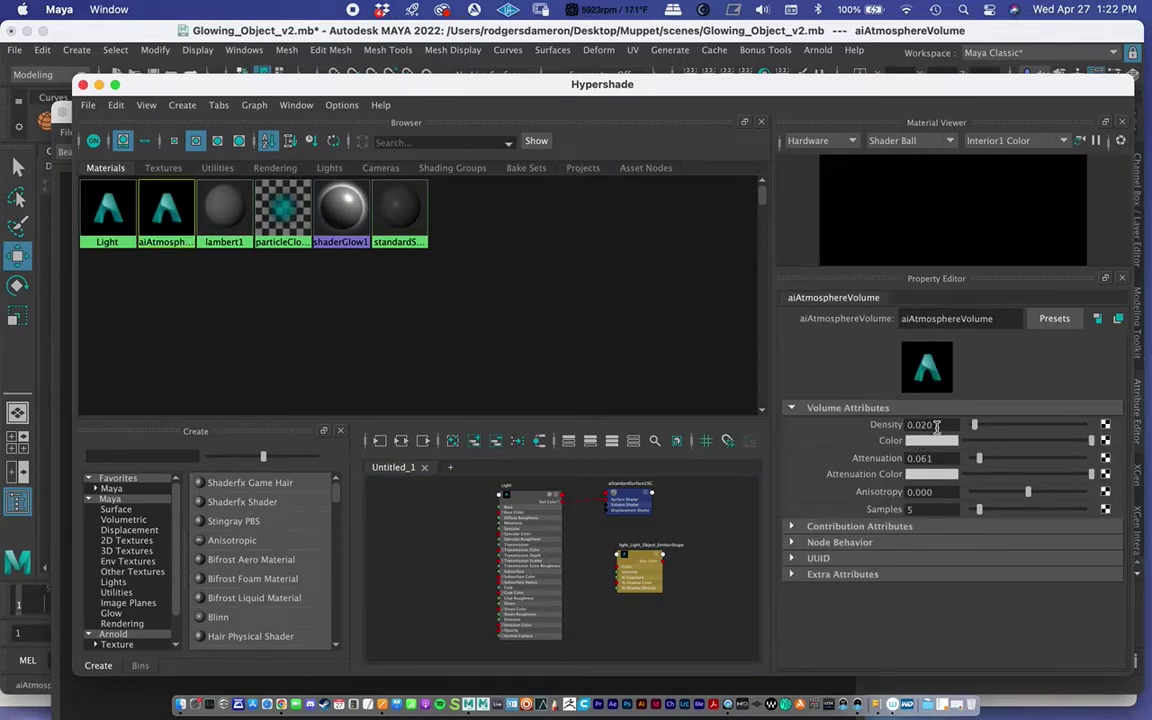
left_click(932, 425)
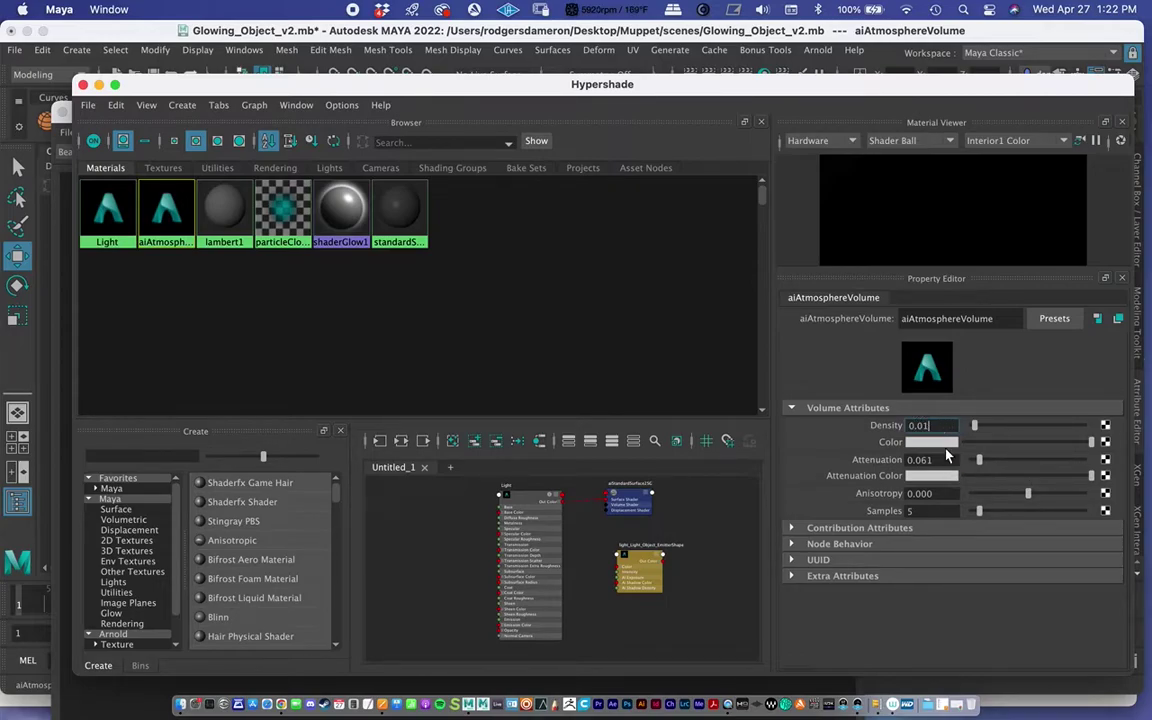
left_click_drag(368, 86, 830, 243)
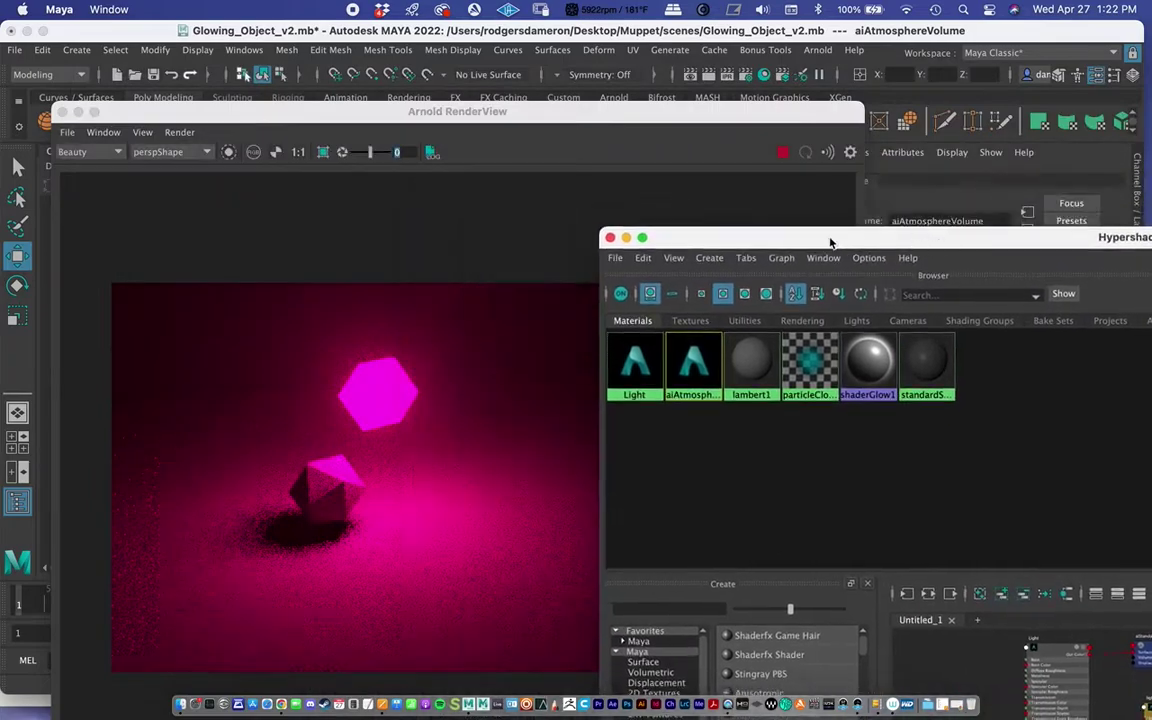
left_click_drag(386, 127, 283, 46)
Step: Raise the aiAtmosphereVolume's attenuation to 0.423 and bring the full render into view
left_click_drag(785, 240, 199, 59)
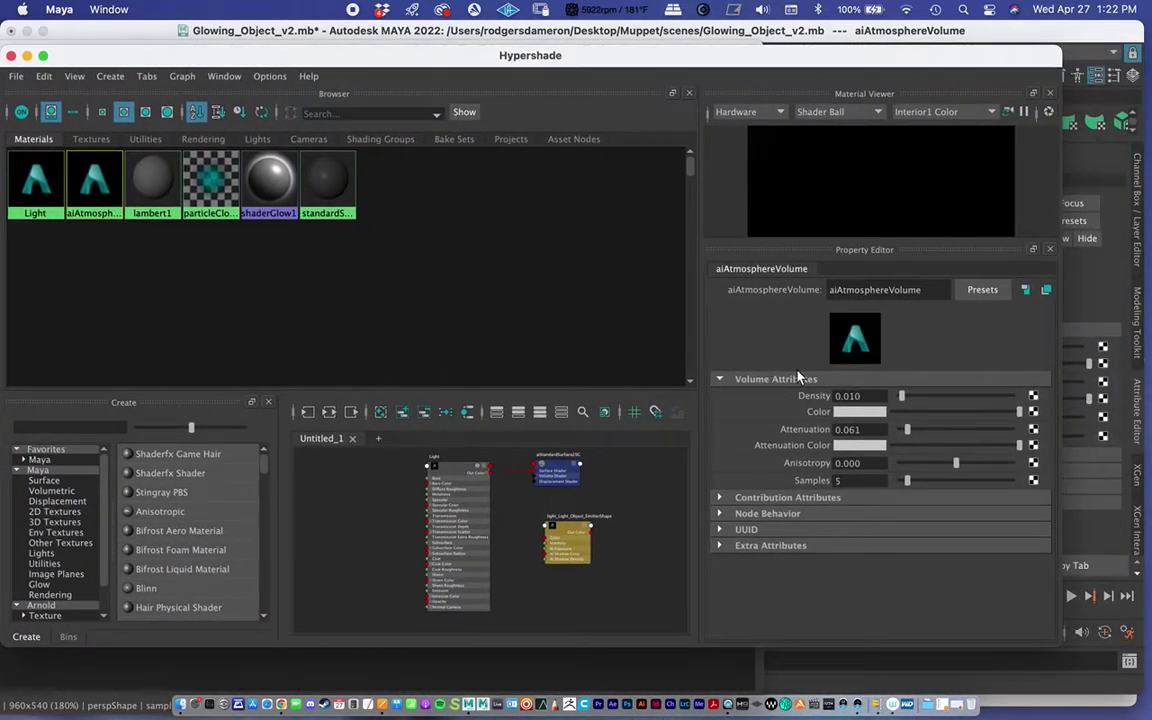
left_click_drag(909, 433, 904, 430)
left_click_drag(388, 64, 513, 91)
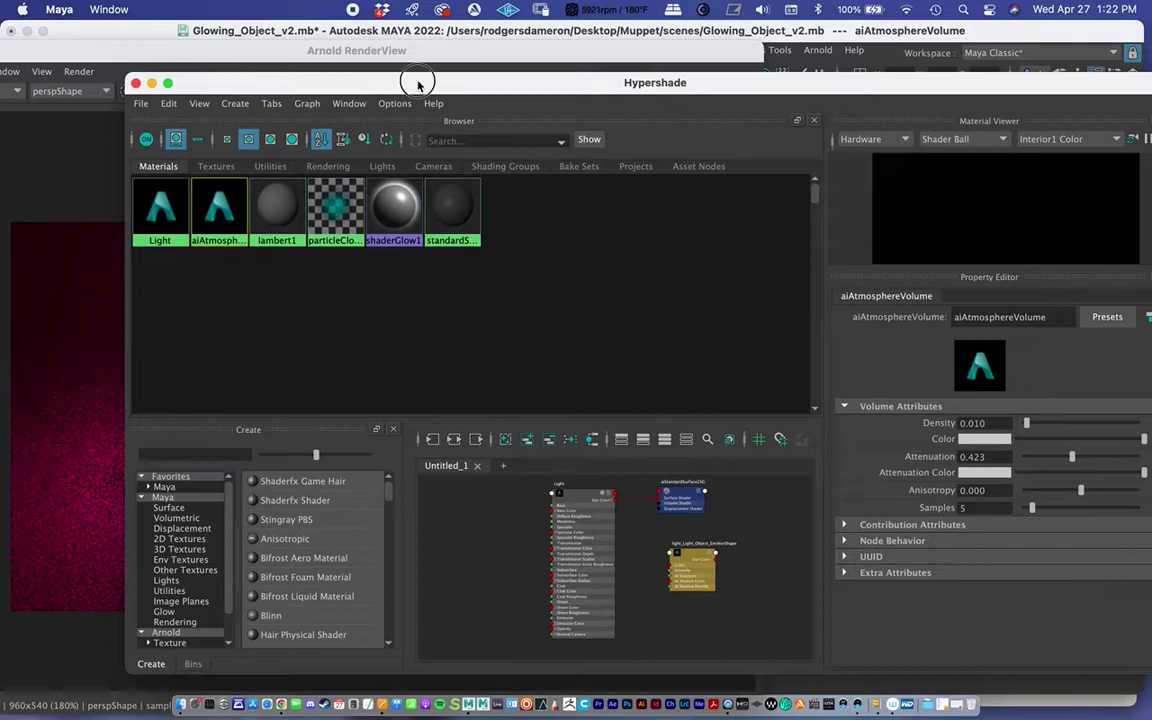
left_click_drag(420, 83, 262, 84)
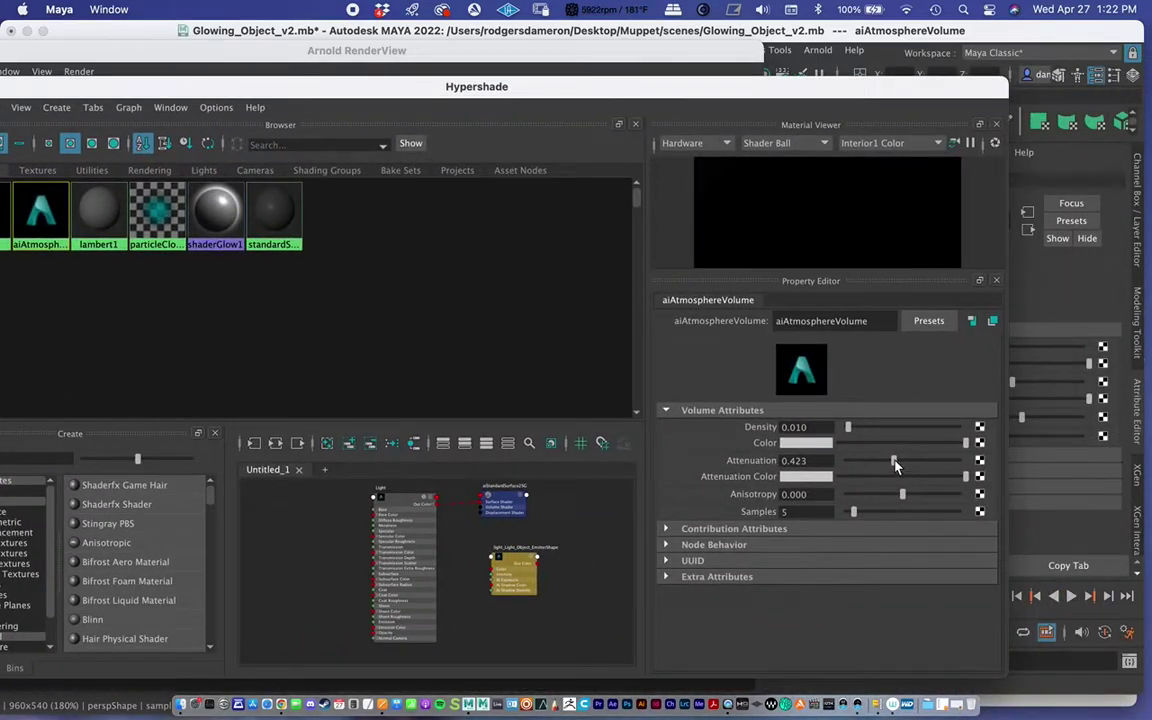
left_click_drag(387, 87, 948, 153)
left_click_drag(294, 50, 366, 37)
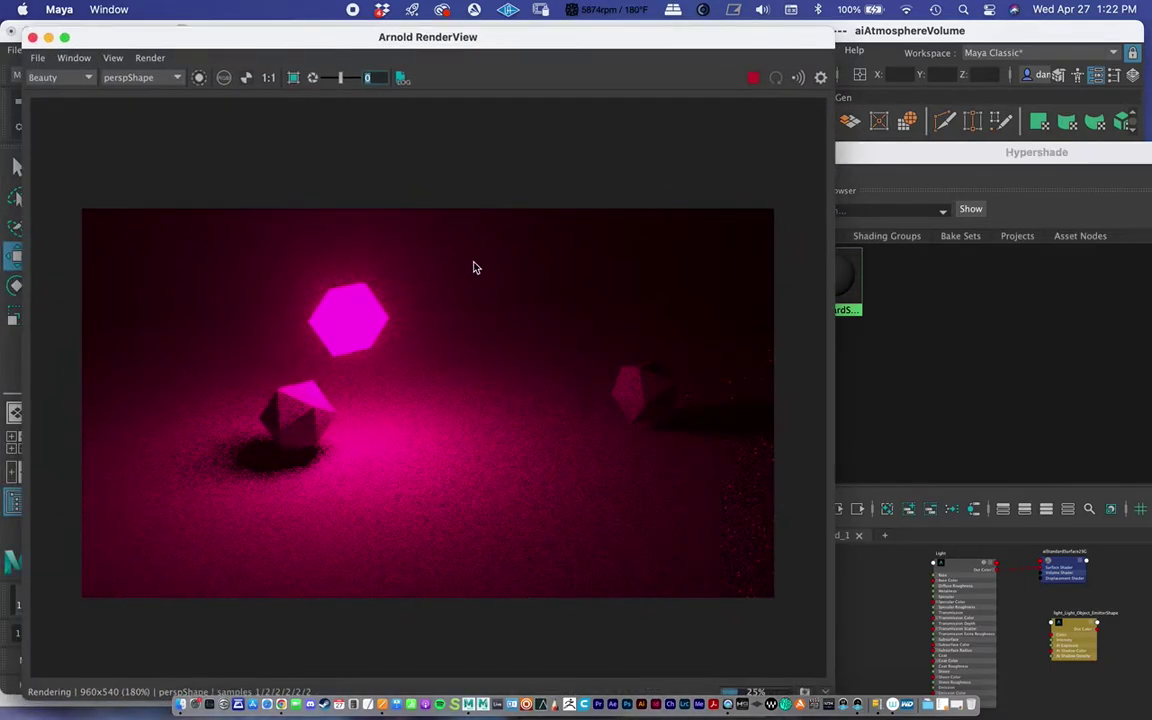